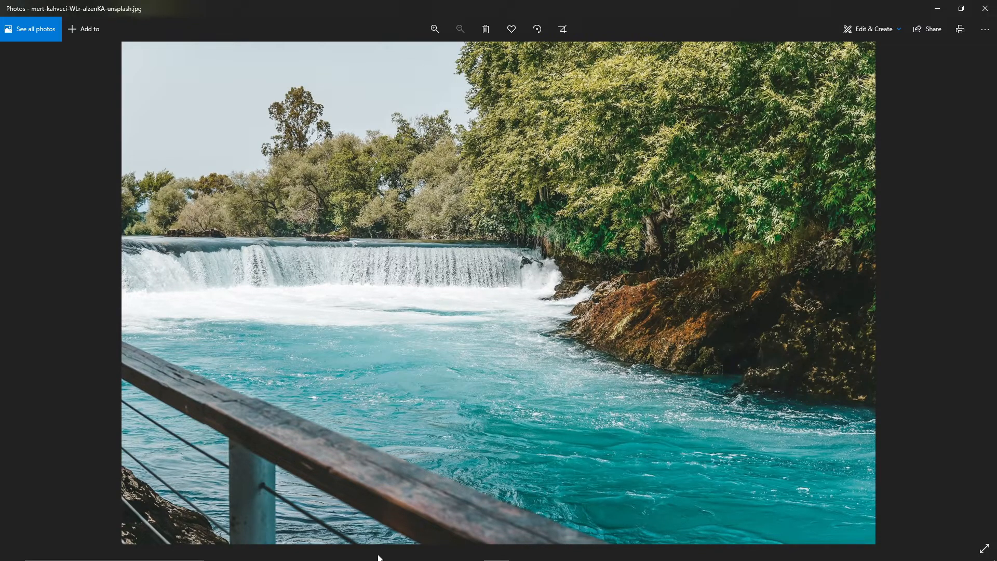
- Switch to Photoshop and start a Pen path from the photo's right edge along the waterline of the rocky bank
left_click(343, 553)
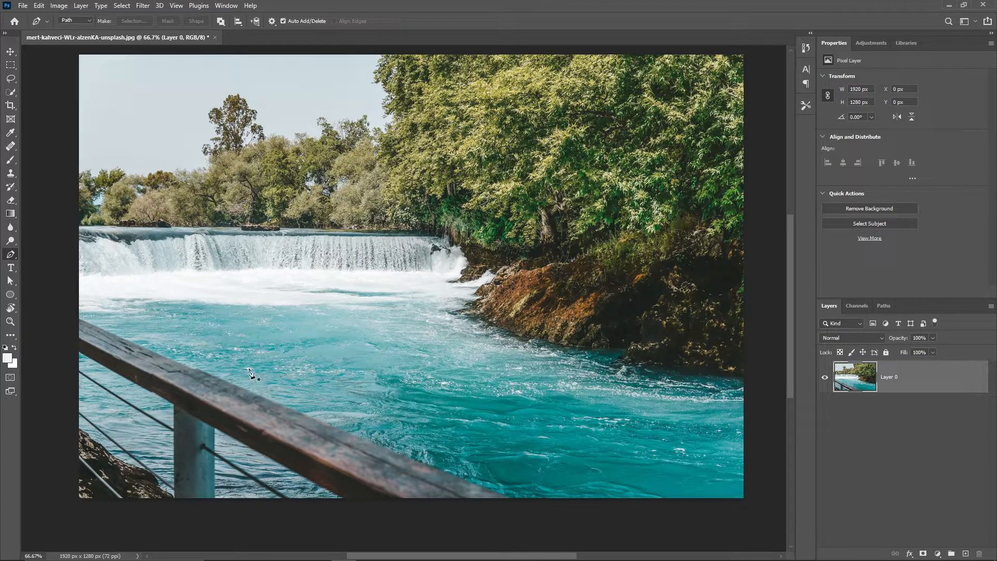
key("space")
left_click_drag(473, 341, 394, 331)
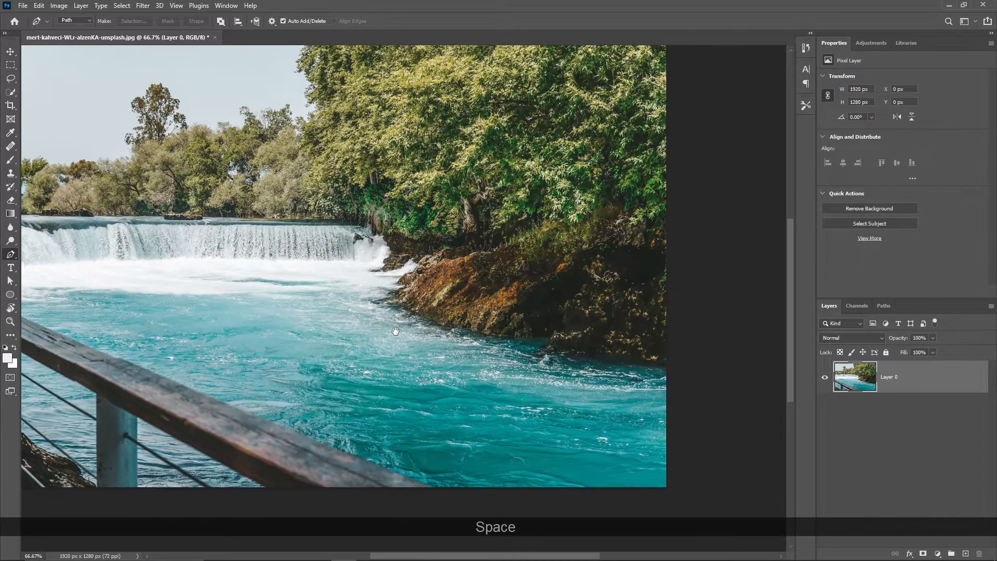
key("alt")
left_click_drag(606, 351, 706, 376)
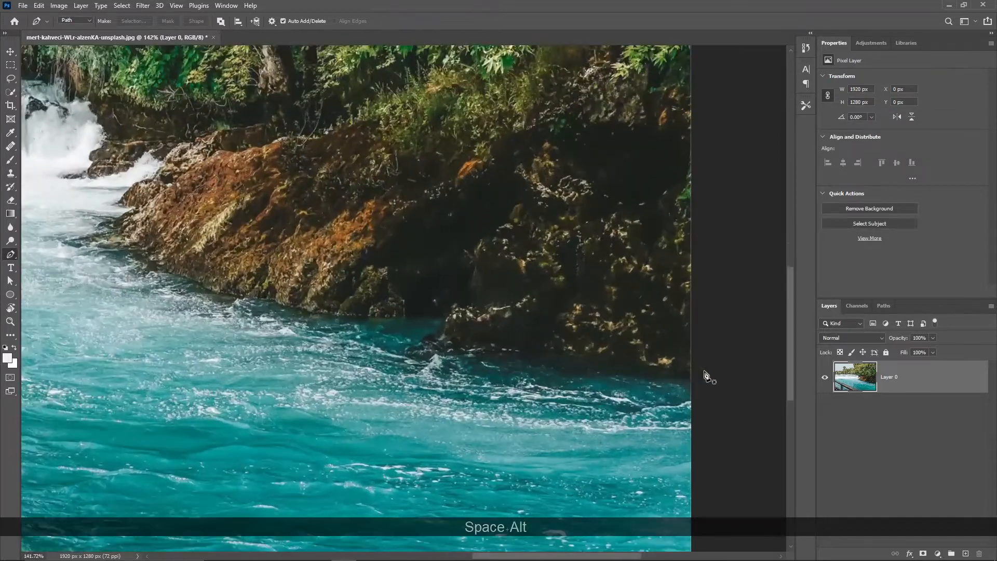
left_click(705, 372)
left_click(686, 373)
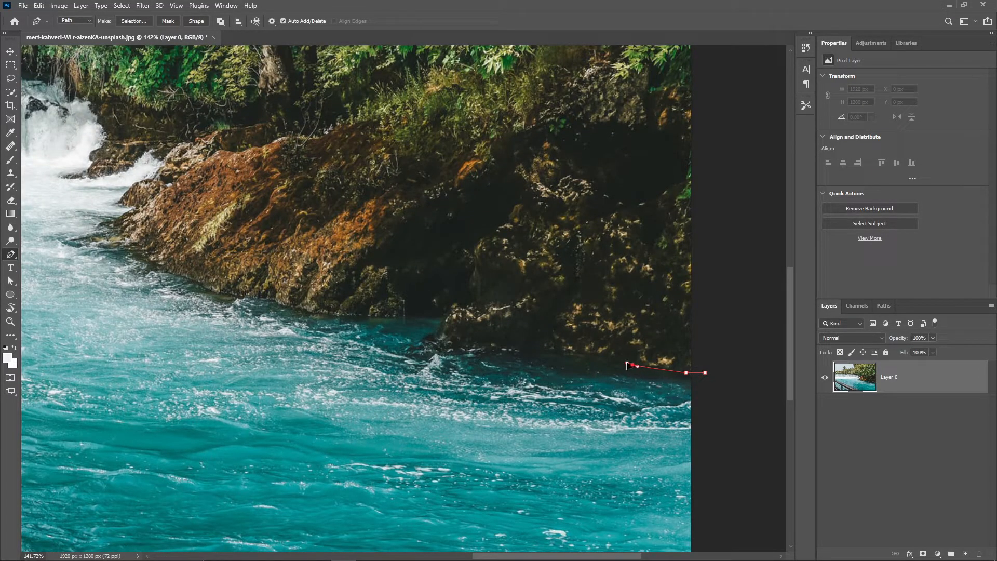
left_click_drag(628, 366, 505, 349)
left_click(459, 344)
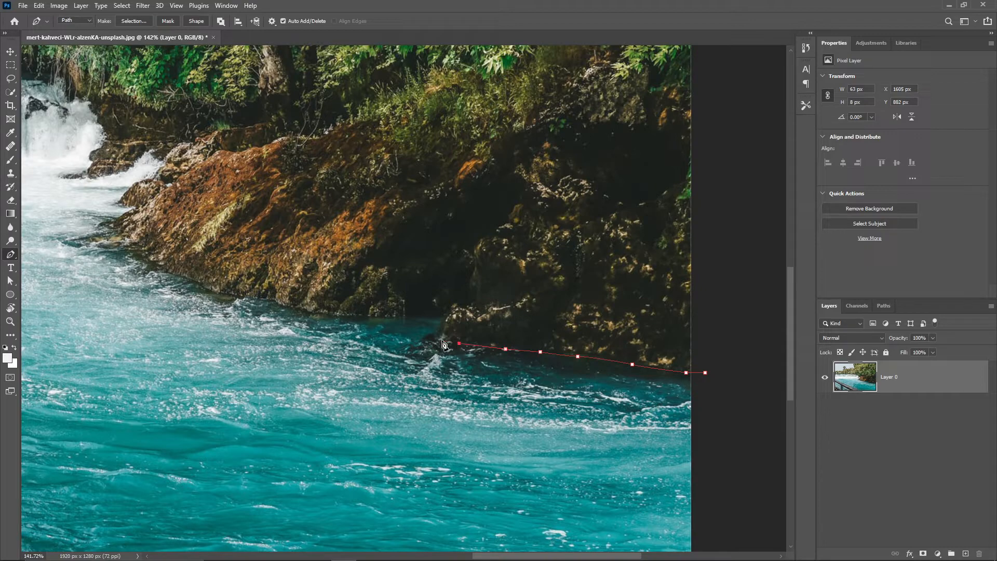
left_click(440, 331)
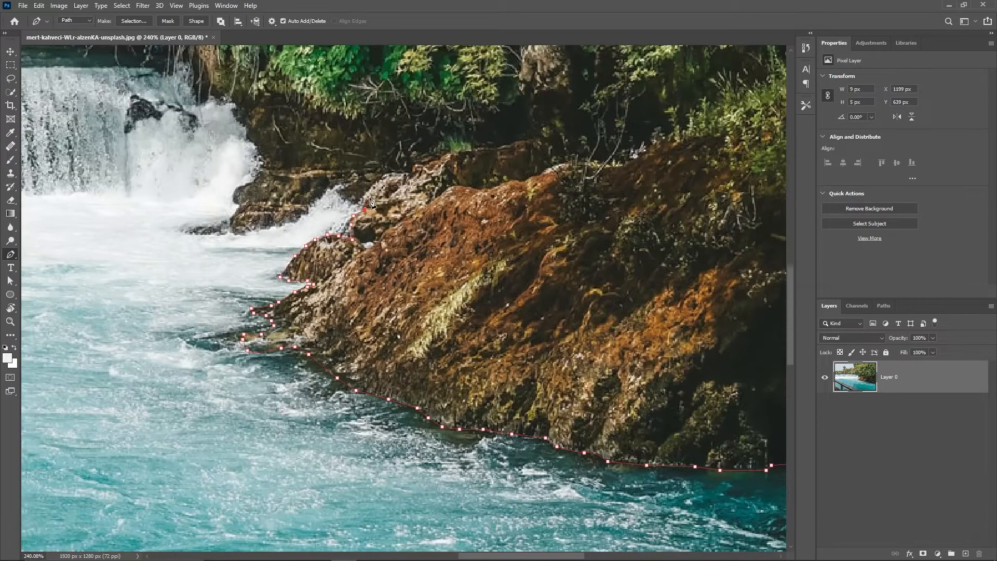
- Continue the Pen path around the rocks beside the waterfall and along the falls' upper edge to the photo's left edge
left_click(242, 231)
mouse_move(227, 104)
left_mouse_down()
mouse_move(244, 176)
mouse_move(412, 223)
left_mouse_up()
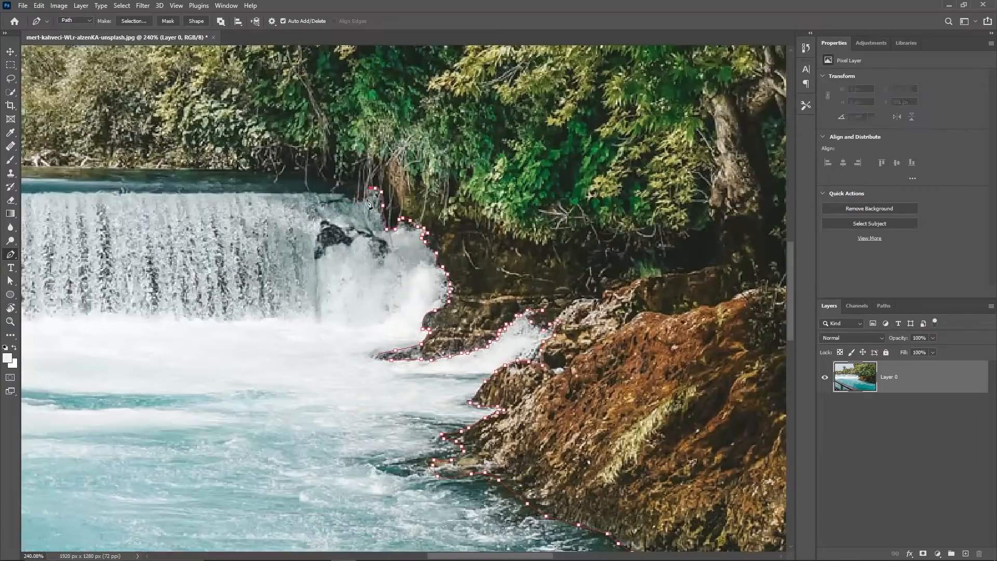
left_click(345, 178)
left_click(304, 176)
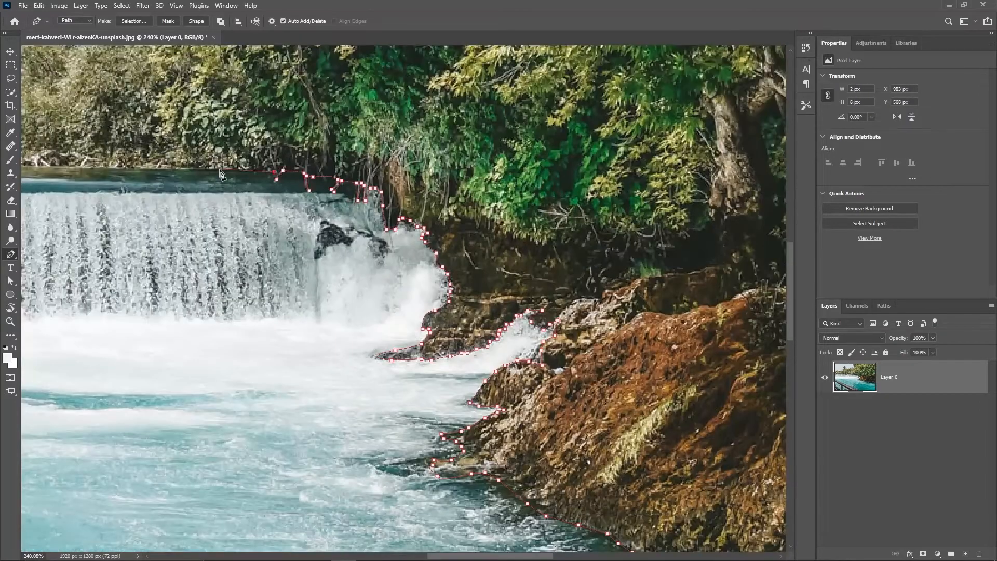
left_click_drag(226, 173, 727, 217)
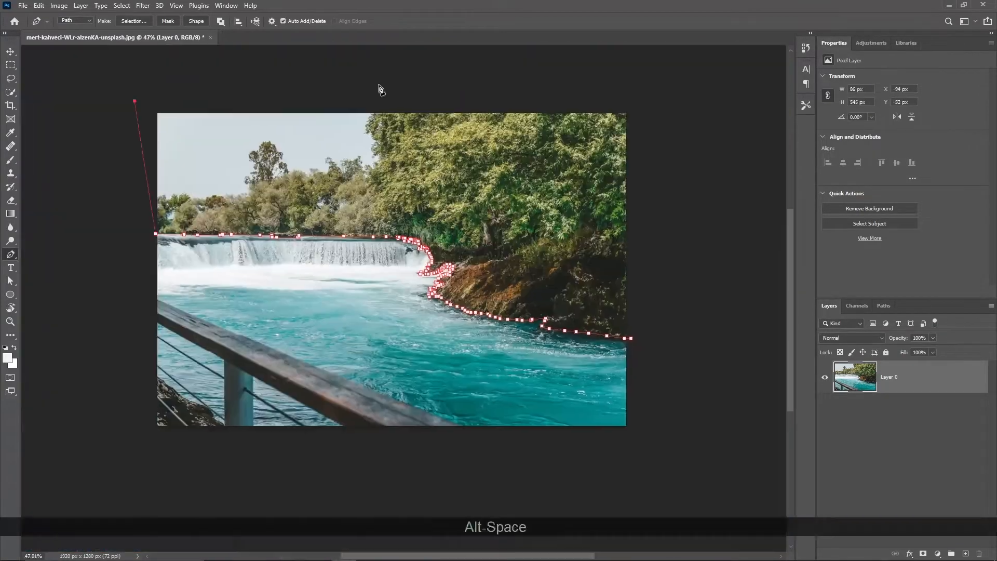
- Close the Pen path outside the canvas so it encloses the sky, trees and rocky bank
left_click(378, 84)
left_click(595, 82)
left_click(642, 93)
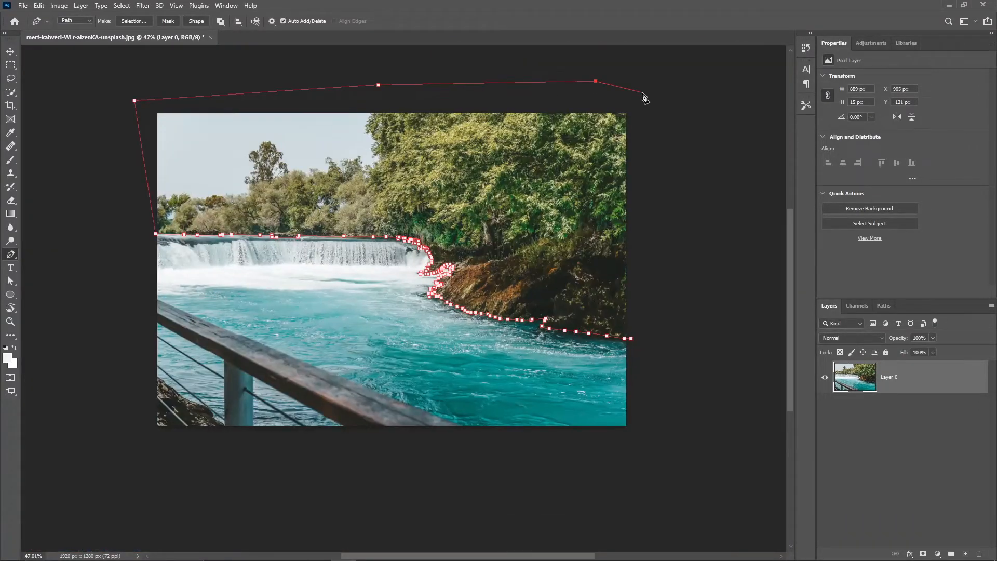
left_click(641, 266)
left_click(631, 339)
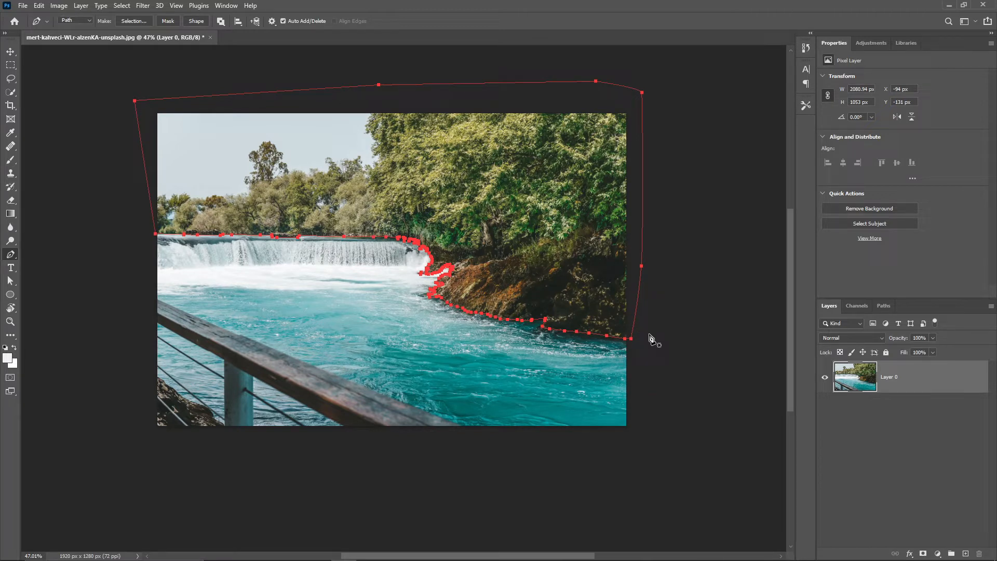
- Convert the path to a selection, cut it onto a new layer, and isolate that layer briefly to check the cut-out
key("ctrl+Return")
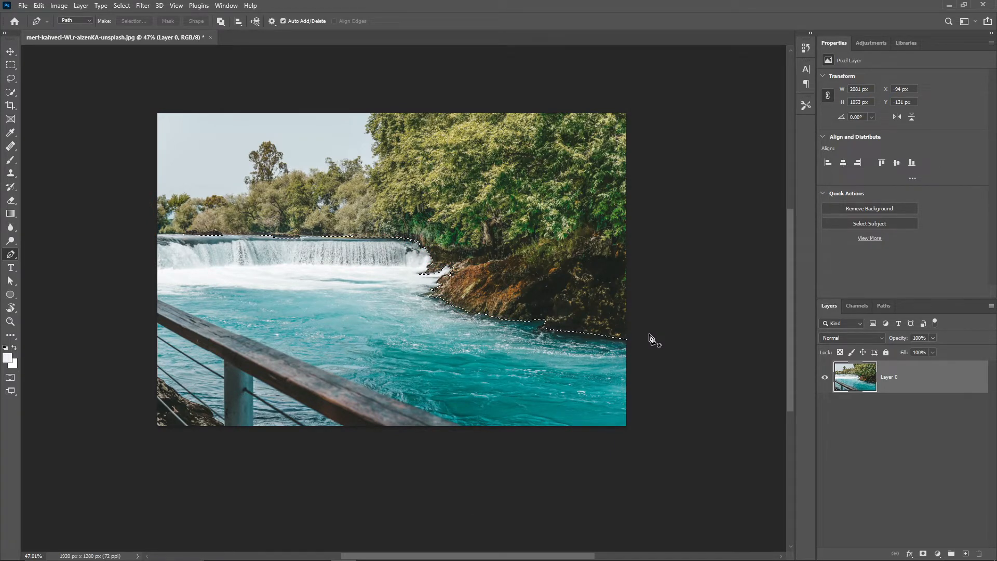
key("ctrl+shift")
key("ctrl+shift+j")
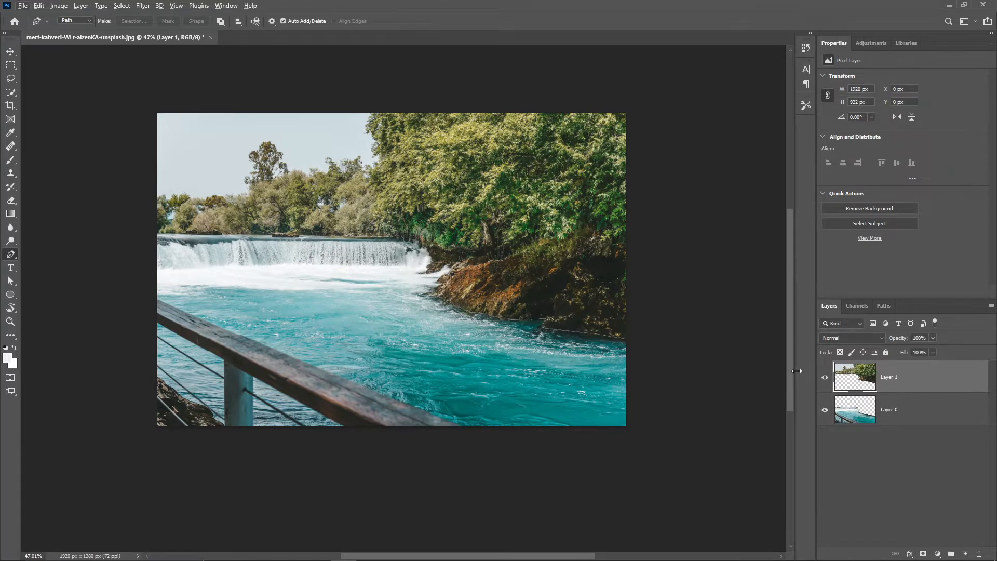
left_click(825, 380, "alt")
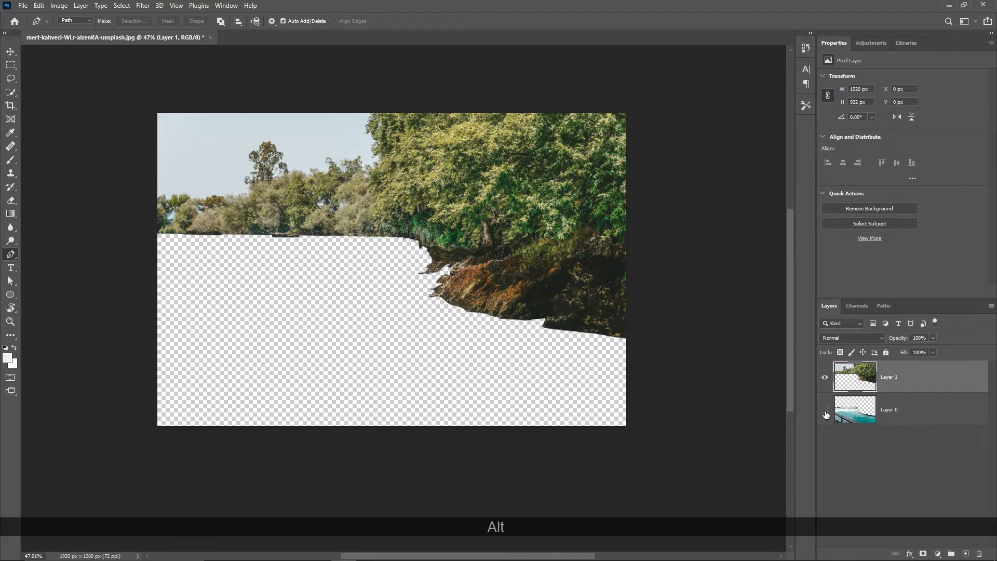
left_click(825, 410)
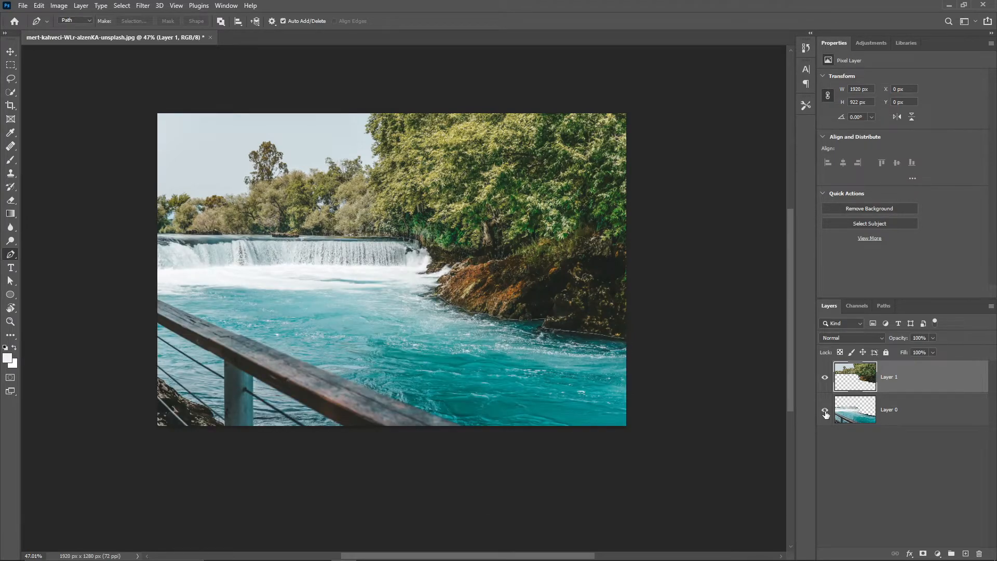
- Make Layer 0 active and set up the History Brush with a smaller tip for the seam below the rocky bank
scroll(645, 361, "up", 7)
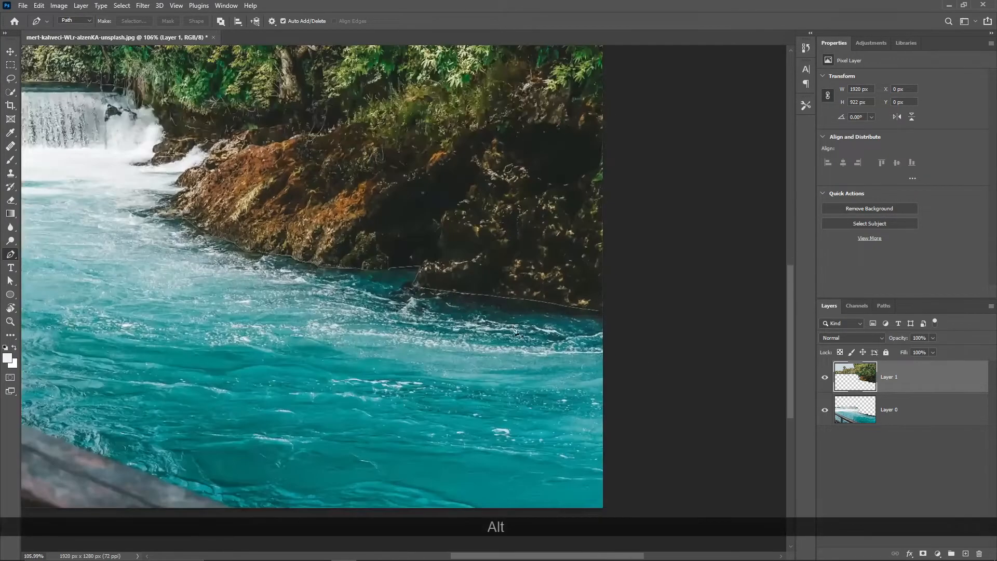
key("v")
left_click(599, 315)
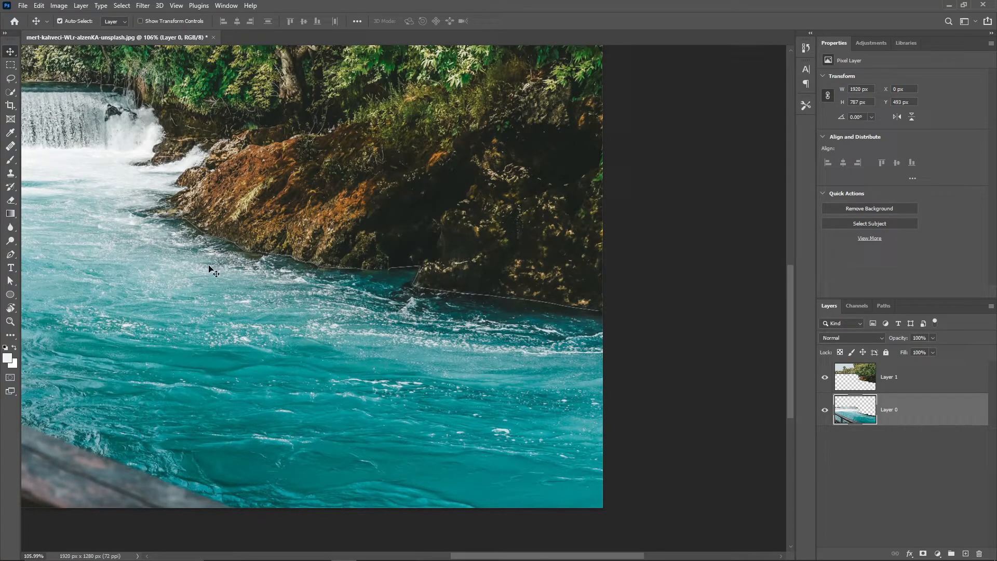
left_click(10, 187)
left_click(41, 190)
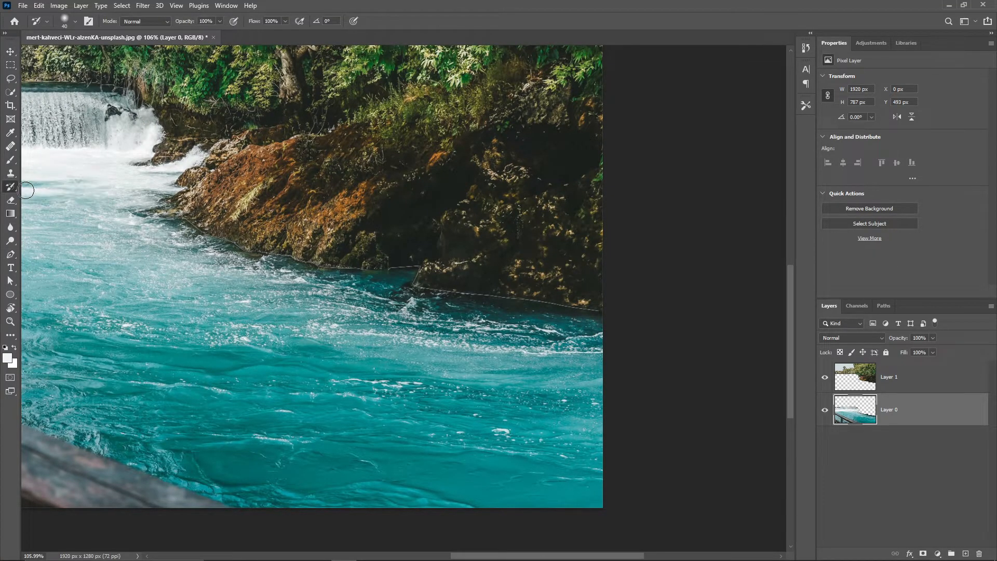
key("bracketleft")
key("bracketleft")
key("bracketleft")
key("bracketleft")
key("bracketleft")
key("bracketleft")
- Try a History Brush stroke about 80 px wide along the rock edge of Layer 0 with Layer 1 hidden
left_click(825, 378)
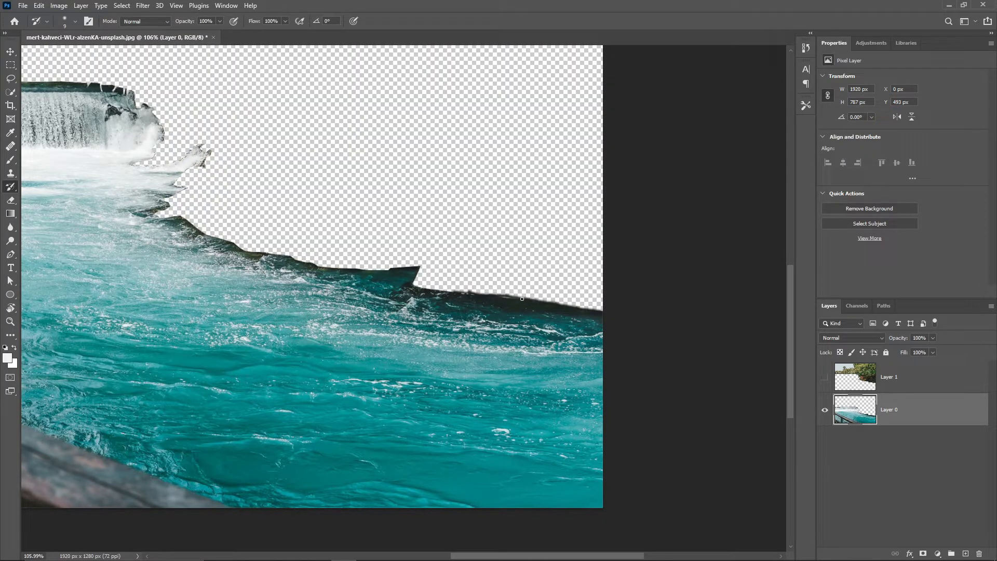
key("bracketright")
key("bracketright")
key("bracketright")
key("bracketright")
key("bracketright")
key("bracketright")
key("bracketright")
key("bracketright")
key("bracketright")
key("bracketright")
key("bracketright")
key("bracketright")
mouse_move(527, 299)
left_mouse_down()
mouse_move(475, 288)
mouse_move(578, 298)
mouse_move(503, 281)
left_mouse_up()
key("ctrl+z")
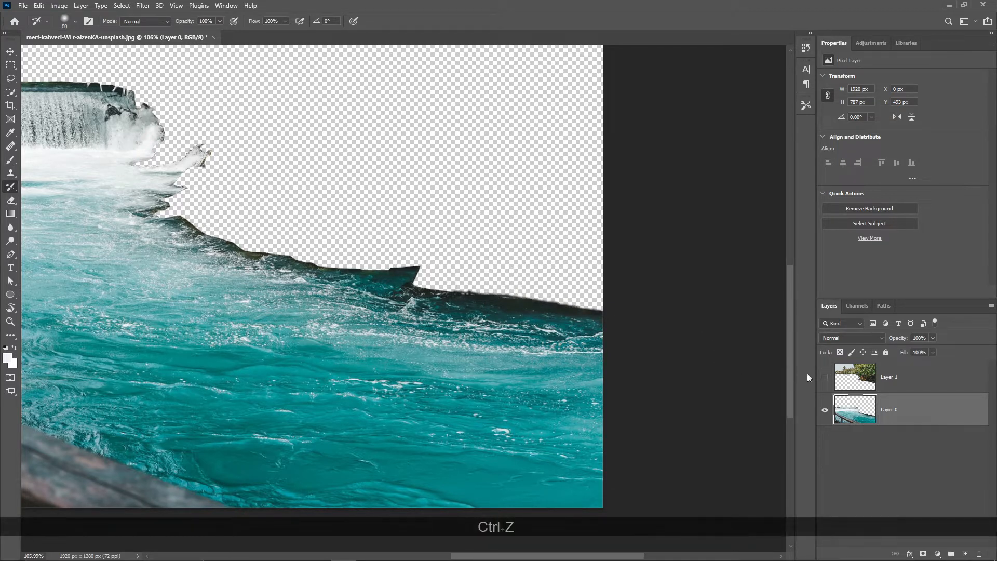
left_click(825, 378)
- Paint over the thin seam along the rocky bank's waterline on Layer 0 with a History Brush about 10 px wide
key("bracketleft")
key("bracketleft")
key("bracketleft")
key("bracketleft")
key("bracketleft")
key("bracketleft")
key("bracketleft")
key("bracketleft")
key("bracketleft")
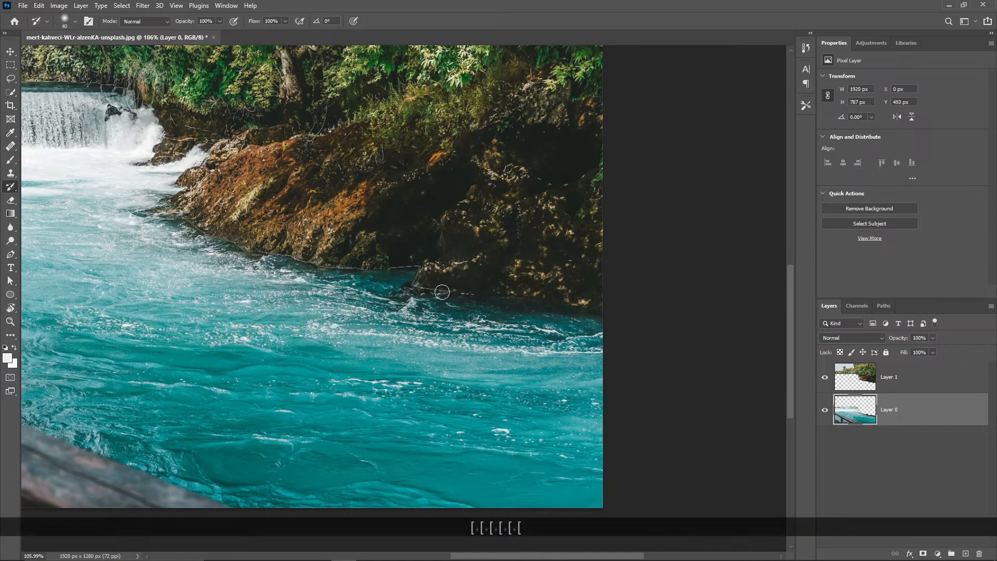
key("bracketleft")
key("bracketleft")
mouse_move(453, 291)
left_mouse_down()
mouse_move(408, 265)
mouse_move(322, 266)
left_mouse_up()
mouse_move(298, 263)
left_mouse_down()
mouse_move(447, 302)
mouse_move(389, 289)
left_mouse_up()
mouse_move(345, 204)
left_mouse_down()
mouse_move(403, 240)
mouse_move(410, 267)
left_mouse_up()
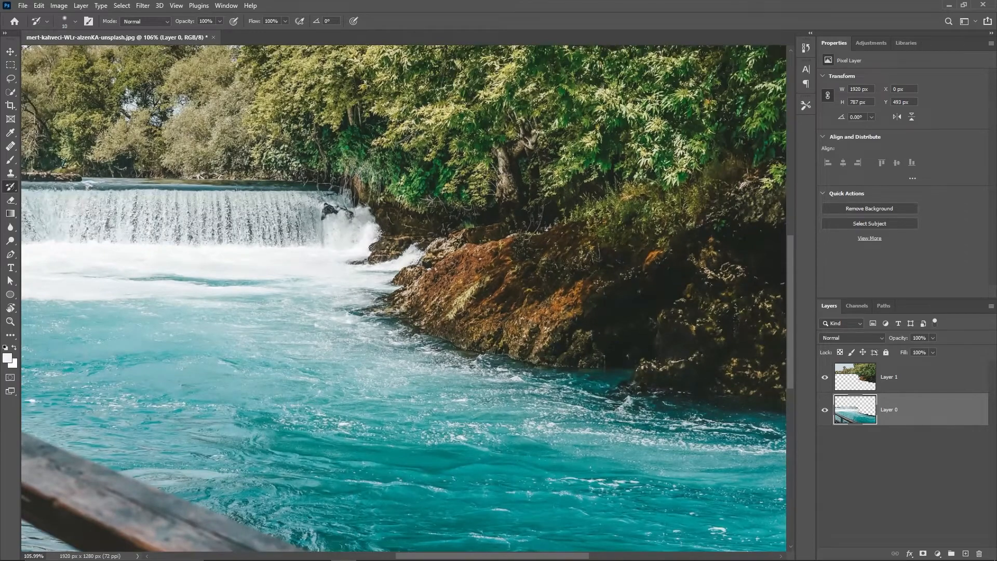
- Paint over the remaining seam along the upper edge of the waterfall on Layer 0 with the History Brush
mouse_move(319, 192)
left_mouse_down()
mouse_move(327, 227)
mouse_move(391, 258)
mouse_move(619, 286)
left_mouse_up()
scroll(619, 287, "up", 4)
left_click_drag(366, 266, 334, 266)
mouse_move(234, 264)
left_mouse_down()
mouse_move(477, 275)
mouse_move(407, 278)
left_mouse_up()
mouse_move(182, 272)
left_mouse_down()
mouse_move(358, 281)
mouse_move(218, 273)
left_mouse_up()
scroll(216, 274, "down", 10)
left_click_drag(672, 378, 627, 330)
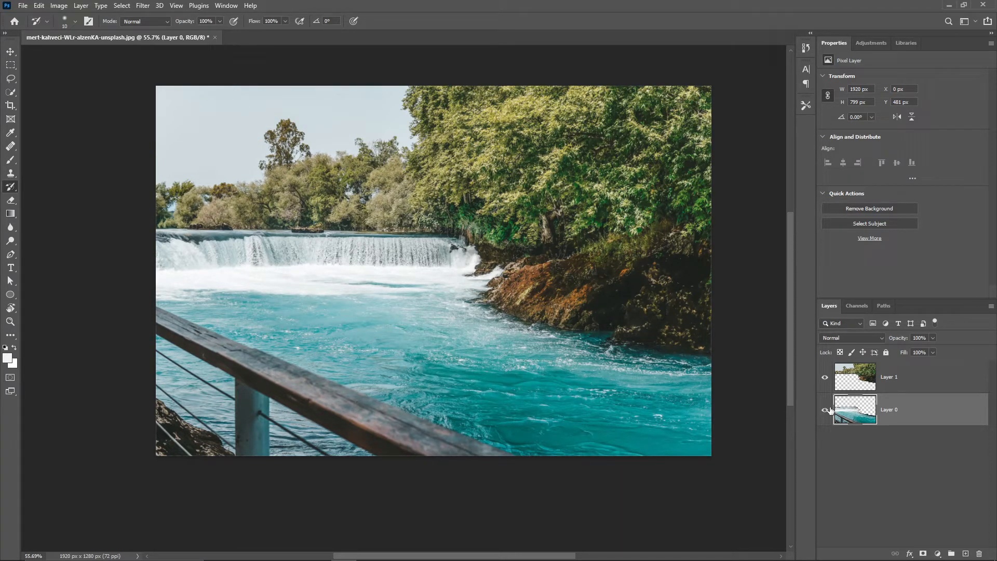
- Trace a Pen path along the wooden railing and around the upper and middle cables beside the post's left side
left_click_drag(433, 450, 463, 394)
scroll(463, 394, "up", 5)
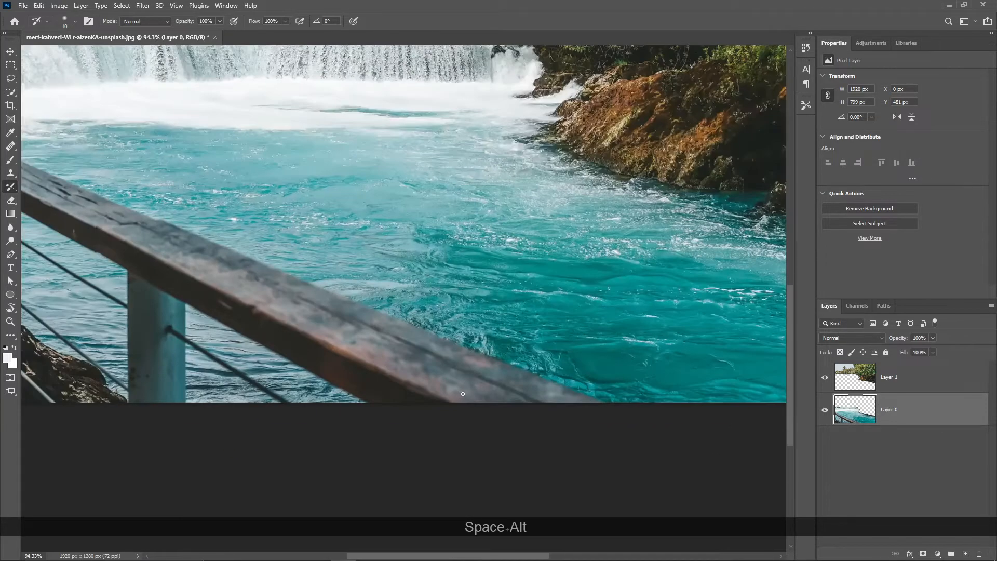
key("p")
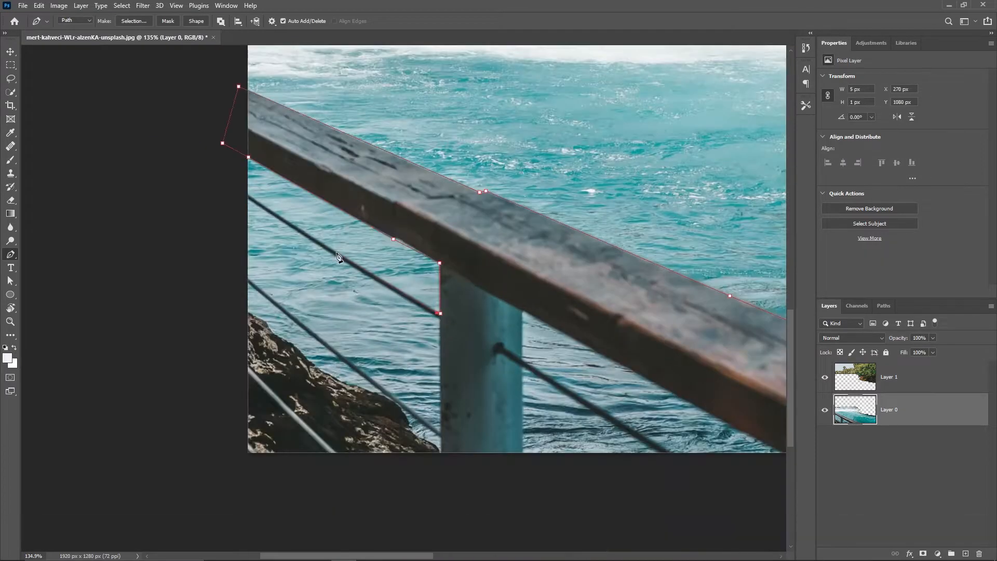
left_click(337, 252)
left_click(245, 193)
left_click(246, 197)
left_click(295, 229)
left_click(381, 285)
left_click(439, 317)
left_click(441, 432)
left_click(380, 385)
- Continue the Pen path around the post's base and the cable on its right, back up to the railing's underside
left_click(441, 456)
left_click(525, 461)
left_click(524, 451)
left_click(522, 367)
left_click(665, 456)
left_click(677, 456)
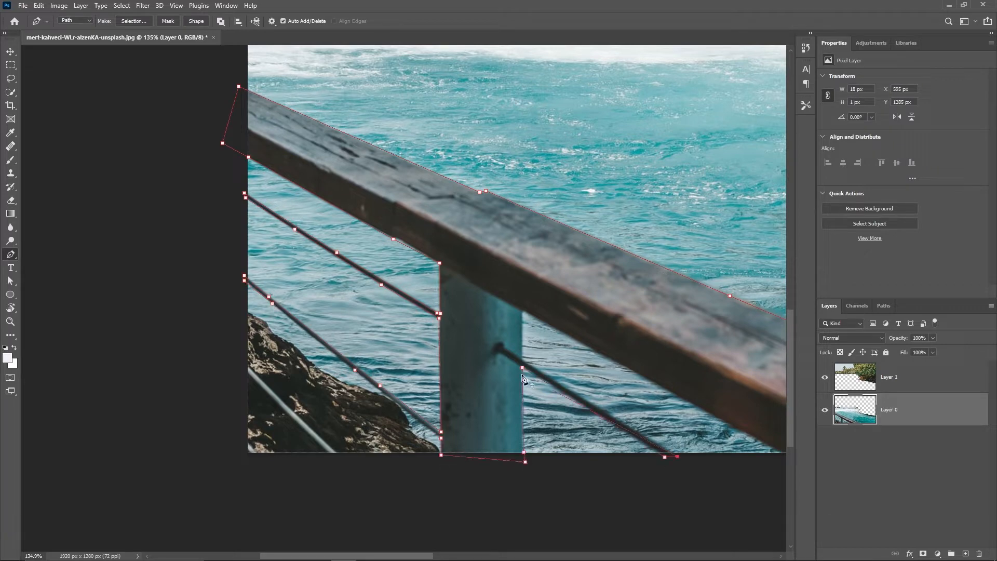
left_click(523, 361)
left_click(522, 314)
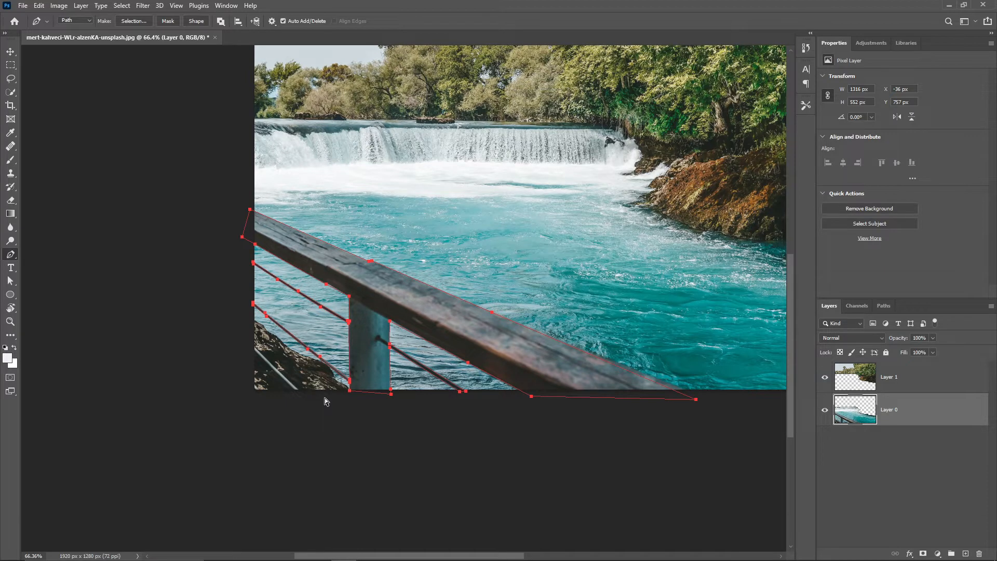
- Convert the railing path to a selection and feather it by 0.8 pixels
key("ctrl+Return")
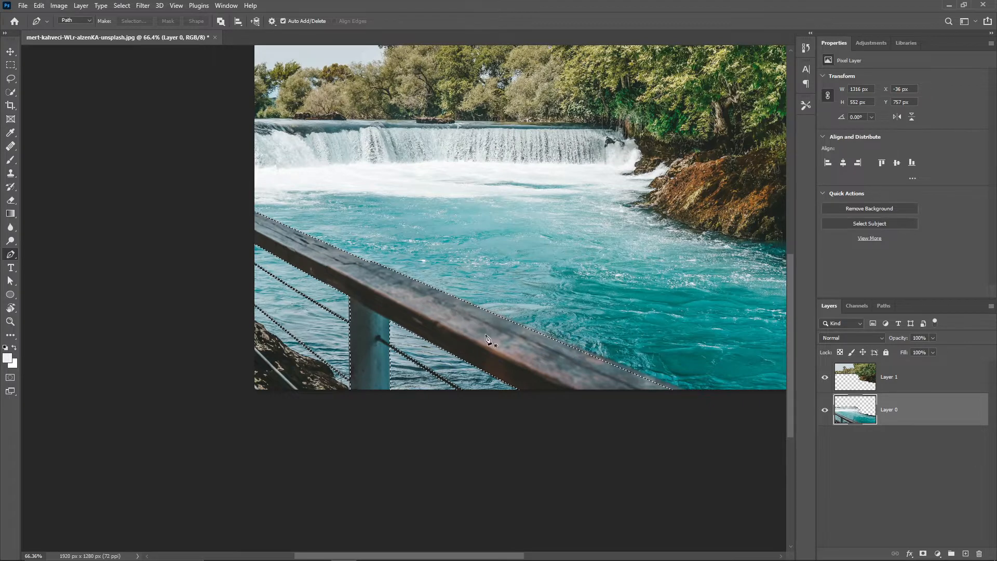
key("shift+F6")
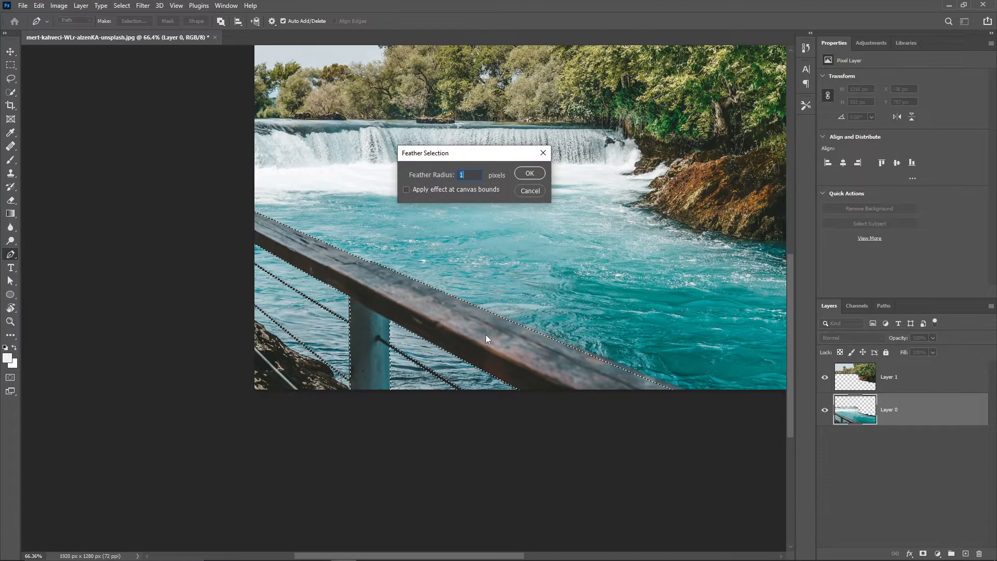
type(".8")
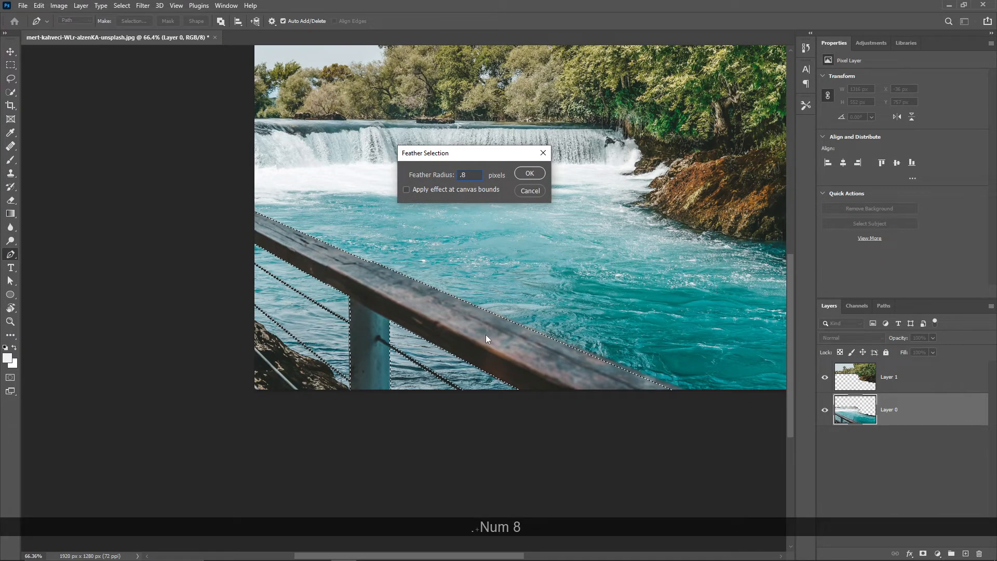
key("Return")
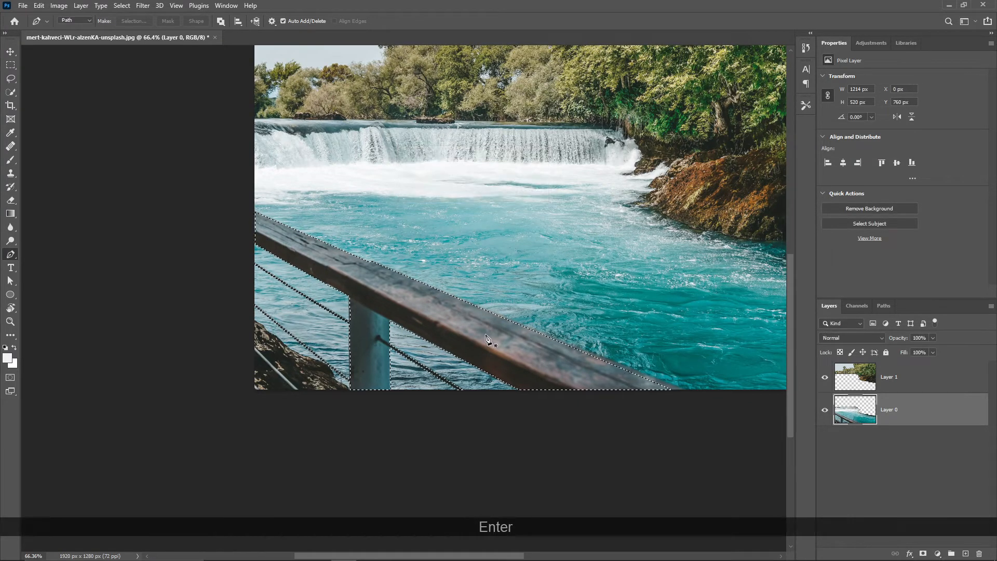
- Copy the railing selection to a new layer, and hide that layer to work on Layer 0
key("ctrl")
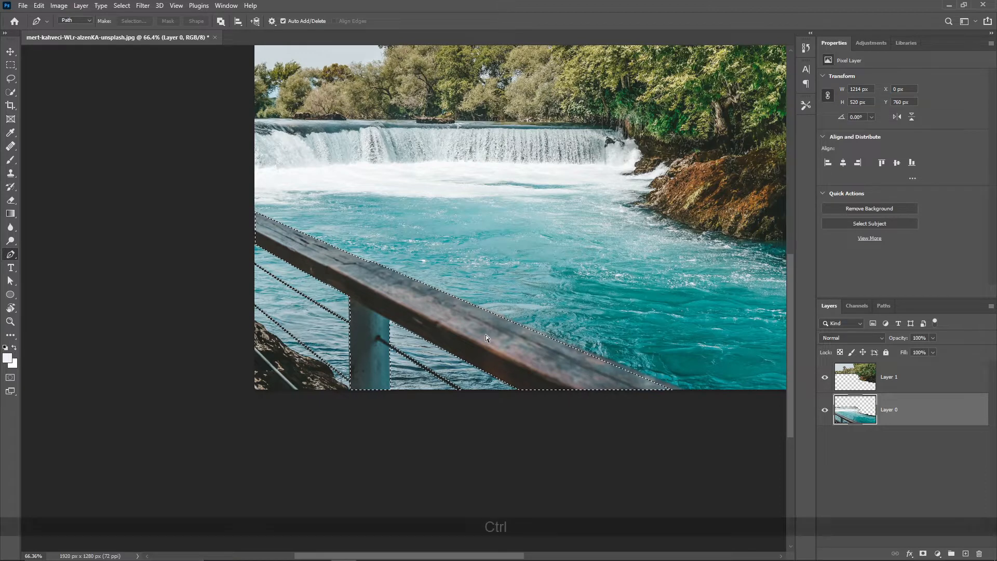
key("ctrl+j")
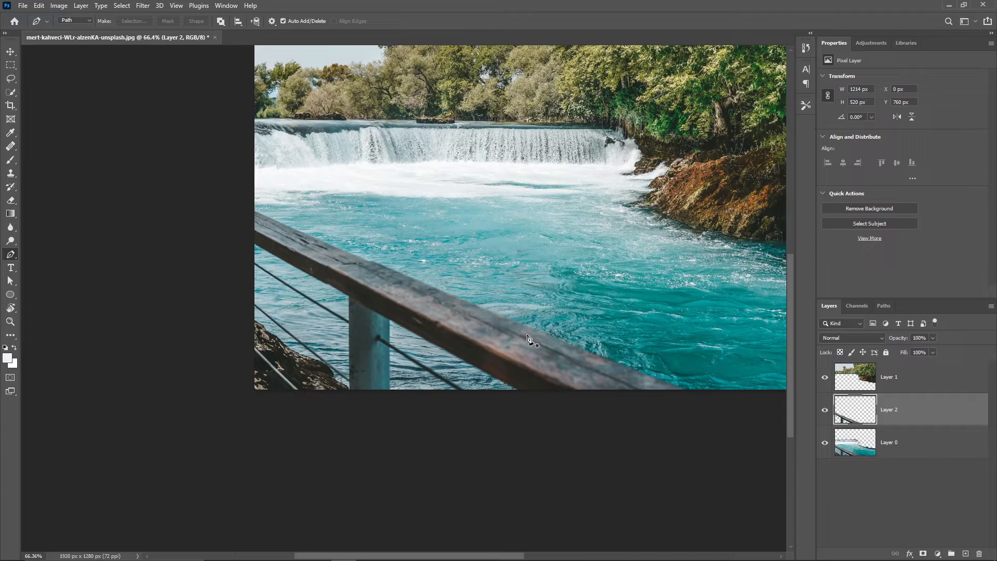
left_click(825, 411)
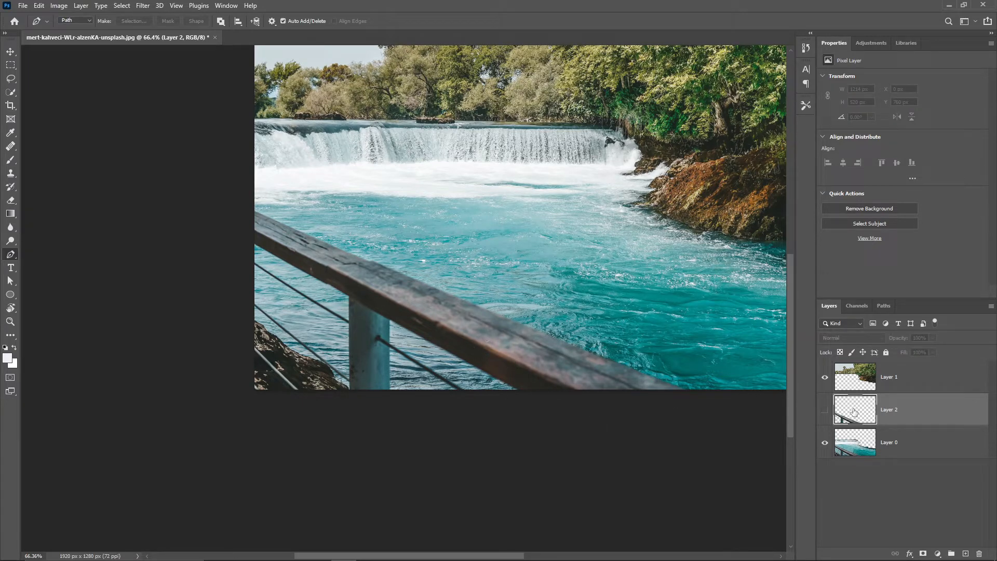
left_click(857, 442)
scroll(403, 390, "up", 1)
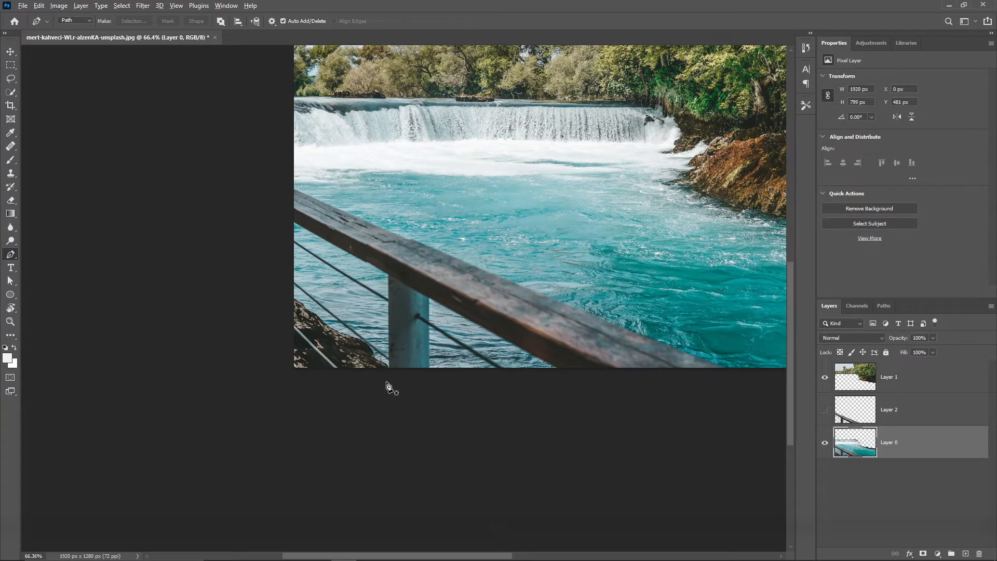
- Outline the light cable crossing the rocks with the Pen tool, convert the path to a selection and copy it to a new layer
scroll(384, 384, "up", 4)
left_click(328, 360)
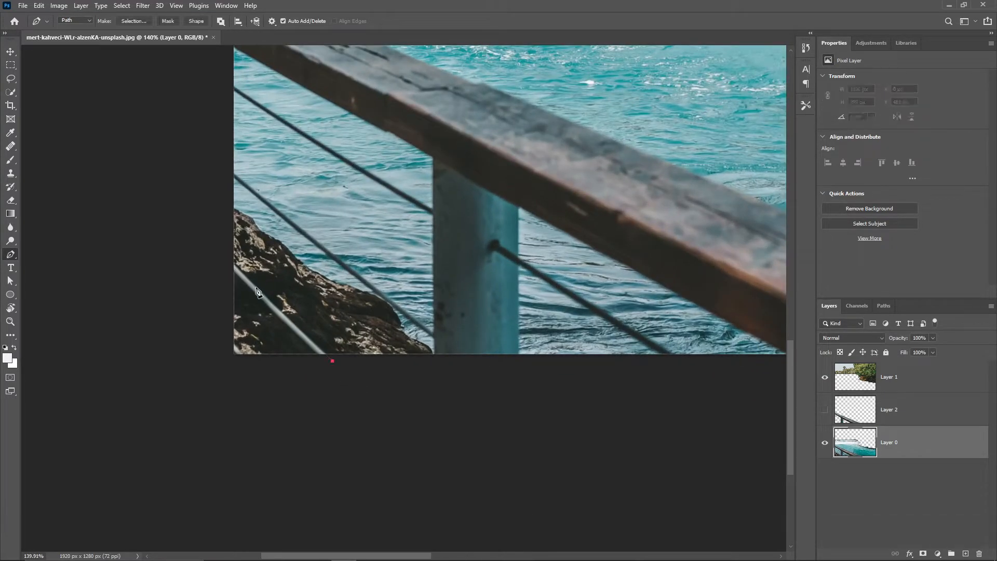
left_click_drag(239, 275, 229, 262)
key("ctrl+Return")
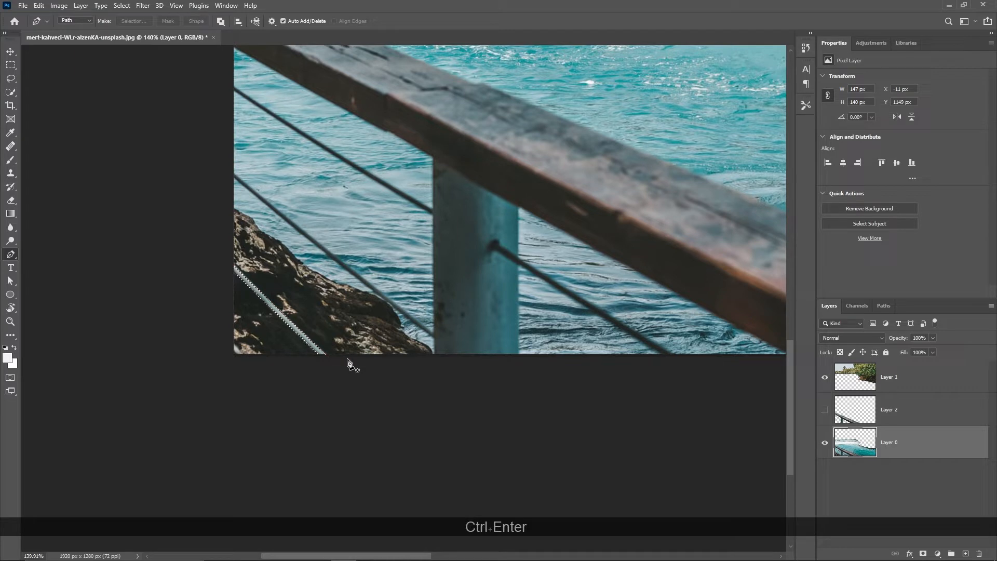
key("ctrl+j")
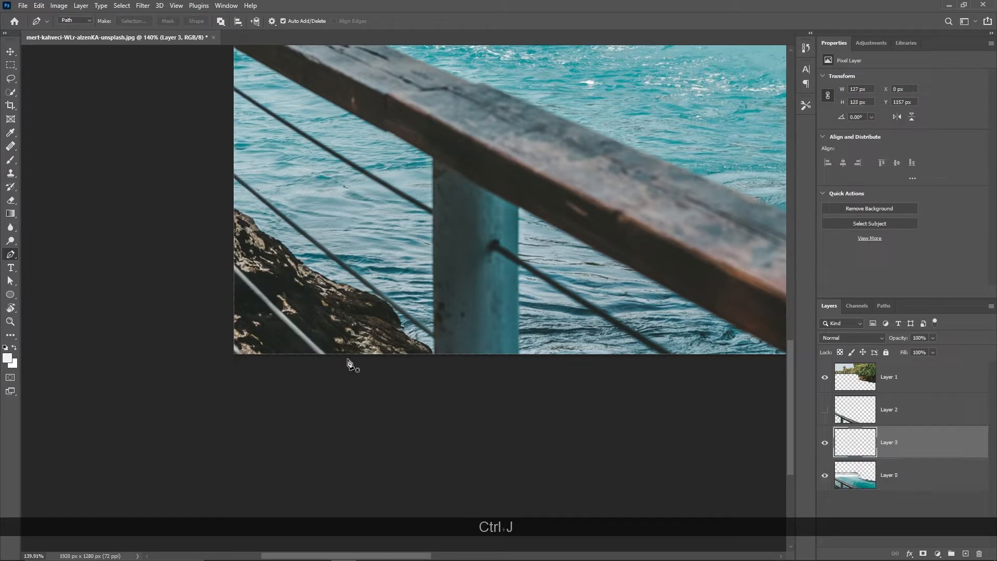
- Show Layer 2 again and merge the copied cable layer with it
left_click(825, 411)
left_click(889, 421, "shift")
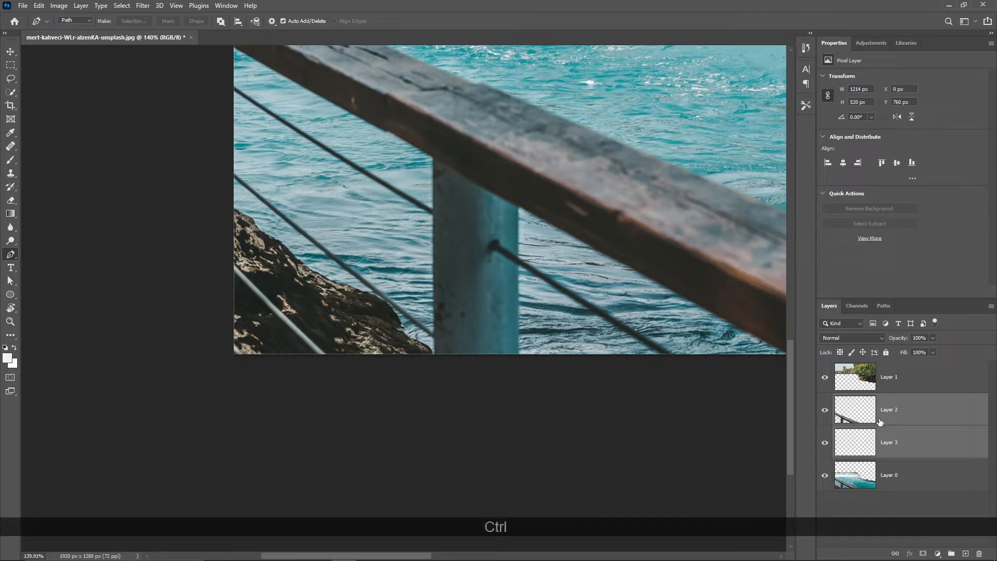
key("ctrl+e")
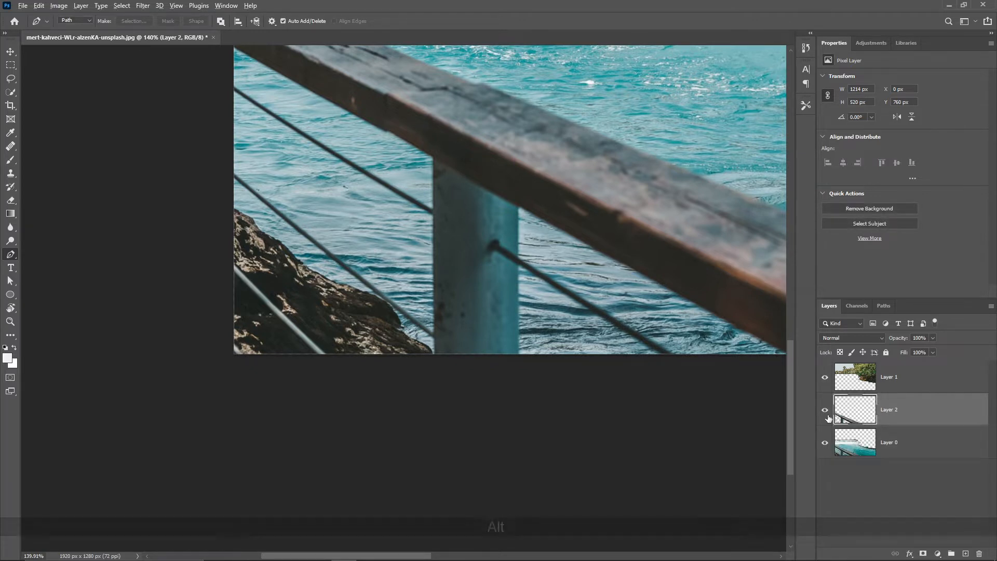
- Inspect the merged railing layer on its own, and switch to Layer 0 as the active and only visible layer
left_click(825, 410, "alt")
scroll(479, 337, "down", 3)
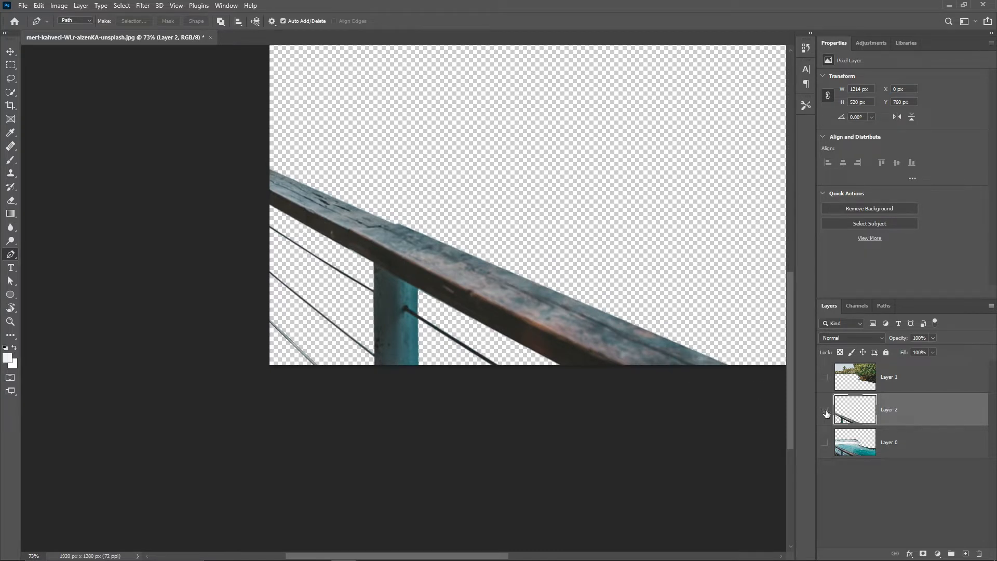
left_click(825, 410)
left_click(862, 442)
left_click(825, 442)
scroll(416, 387, "down", 2)
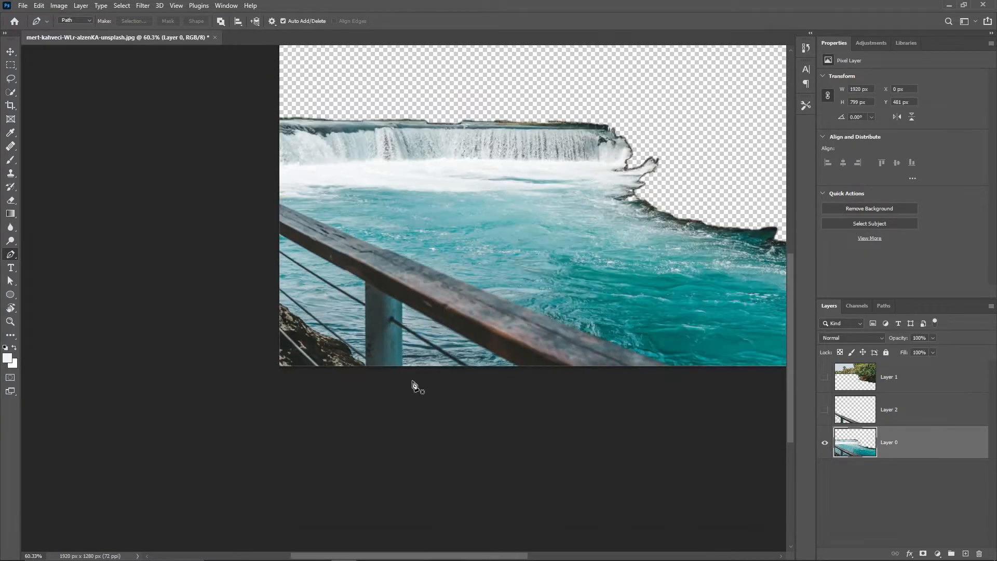
- Trace a Pen path from the post's base up along the upper edge of the rocks
scroll(337, 368, "up", 13)
left_click(439, 369)
left_click(440, 356)
left_click(394, 325)
left_click_drag(410, 334, 379, 291)
left_click(383, 319)
left_click(390, 314)
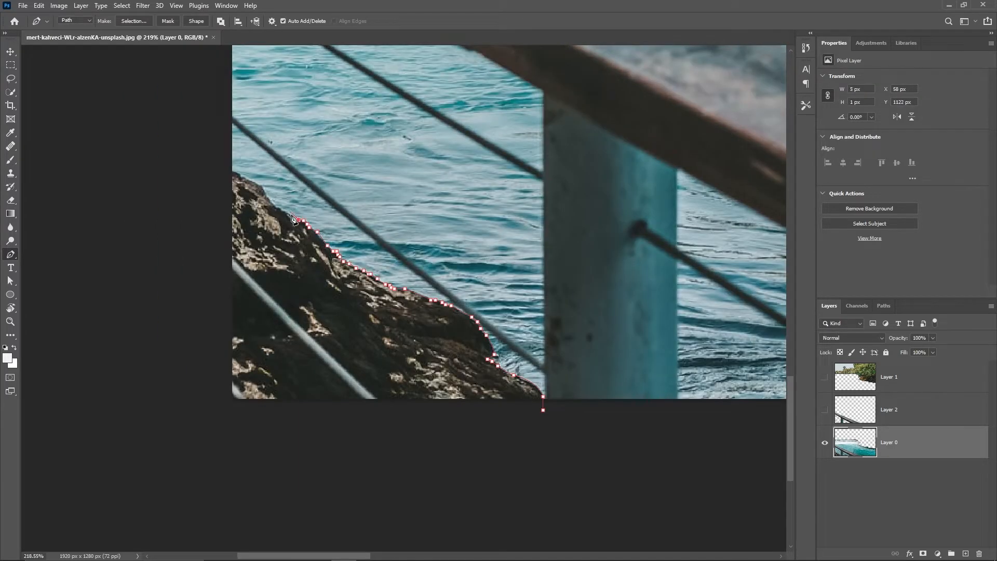
- Undo the last path points, continue the rock outline to the photo's left border and close the path outside the canvas
key("ctrl+z")
key("ctrl+z")
key("ctrl+z")
key("ctrl+z")
left_click(247, 179)
left_click(241, 175)
left_click(230, 171)
left_click(212, 178)
left_click_drag(179, 335, 174, 390)
left_click_drag(173, 443, 273, 454)
left_click_drag(334, 459, 470, 445)
left_click(543, 410)
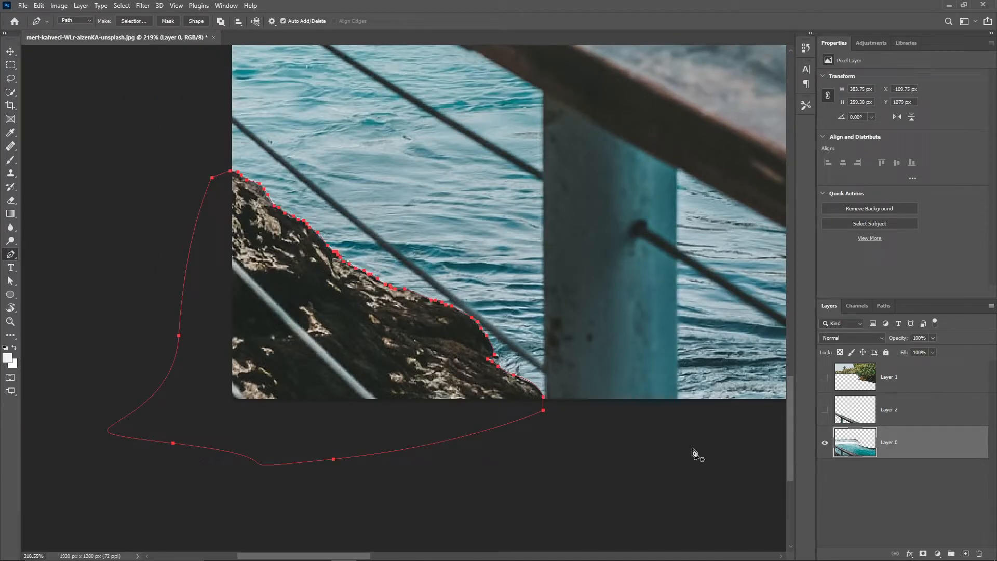
- Convert the rock path to a selection and copy the rocks to a new layer
key("ctrl+Return")
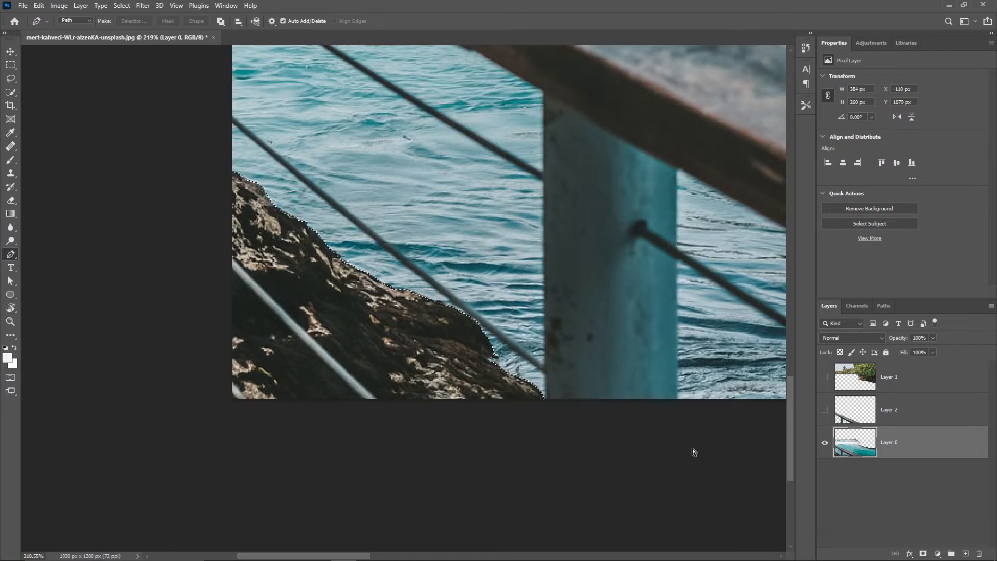
key("ctrl")
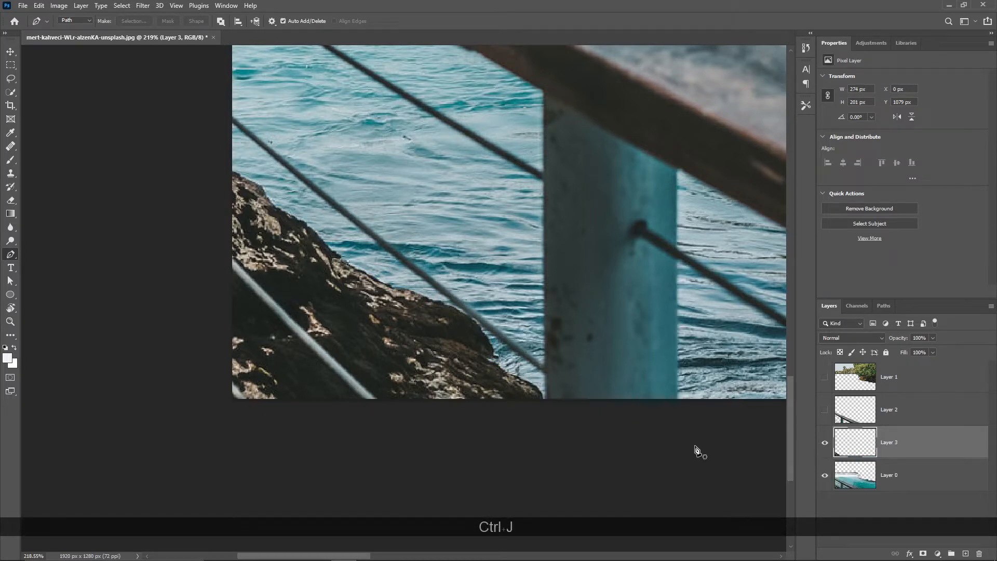
scroll(665, 419, "down", 5)
left_click_drag(683, 401, 619, 389)
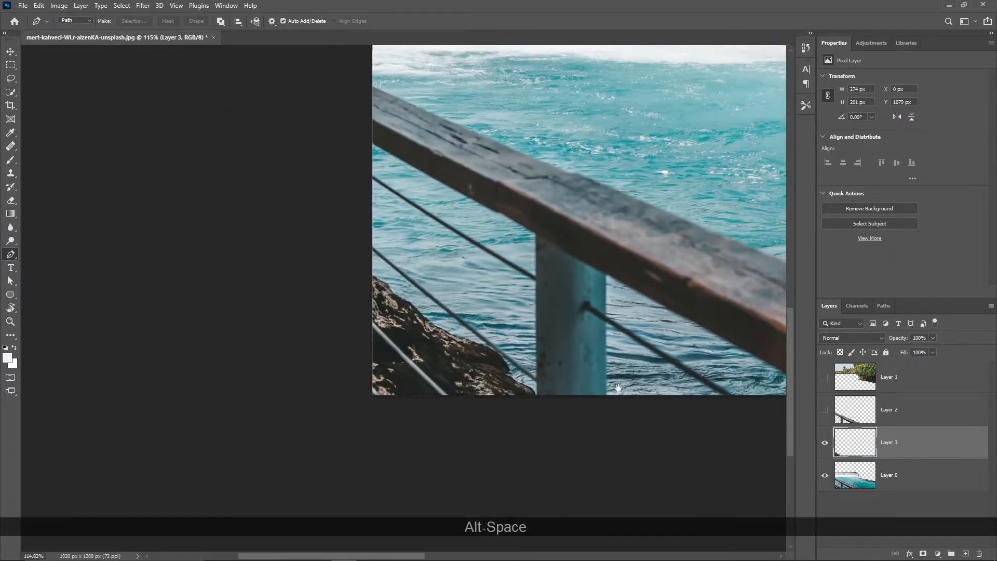
- Make Layer 2 visible and merge the rock layer with the railing on it
left_click(827, 410)
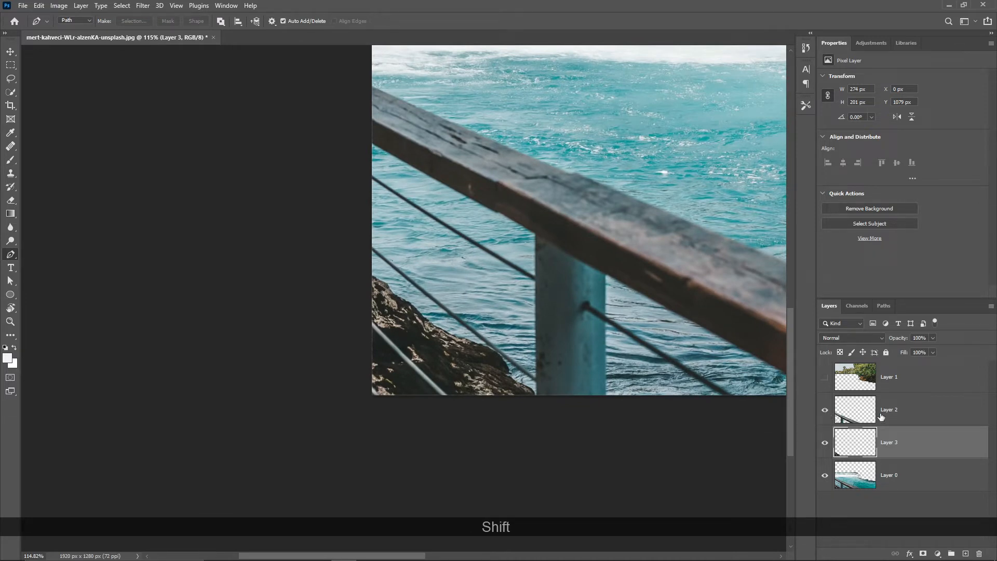
left_click(892, 416, "shift")
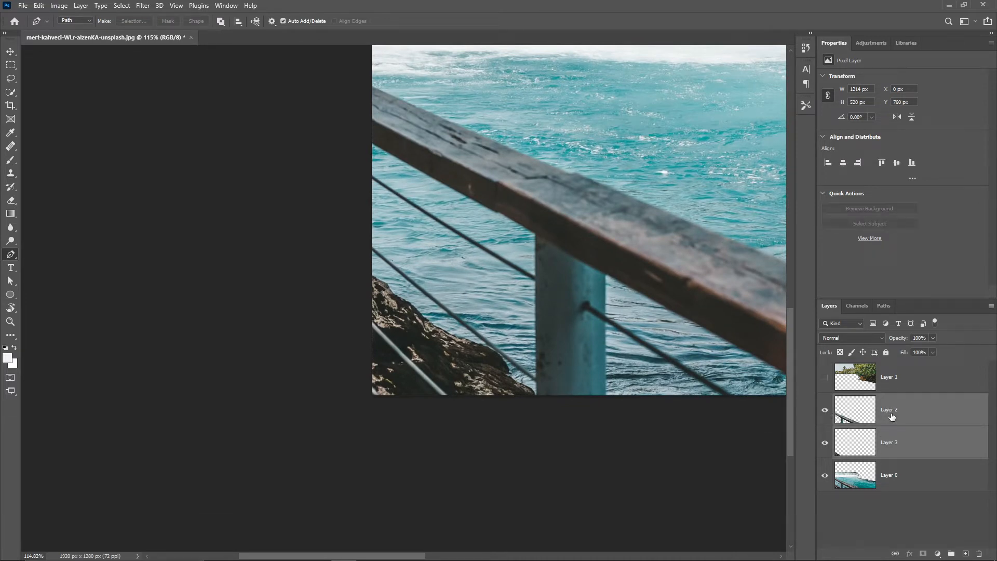
key("ctrl+e")
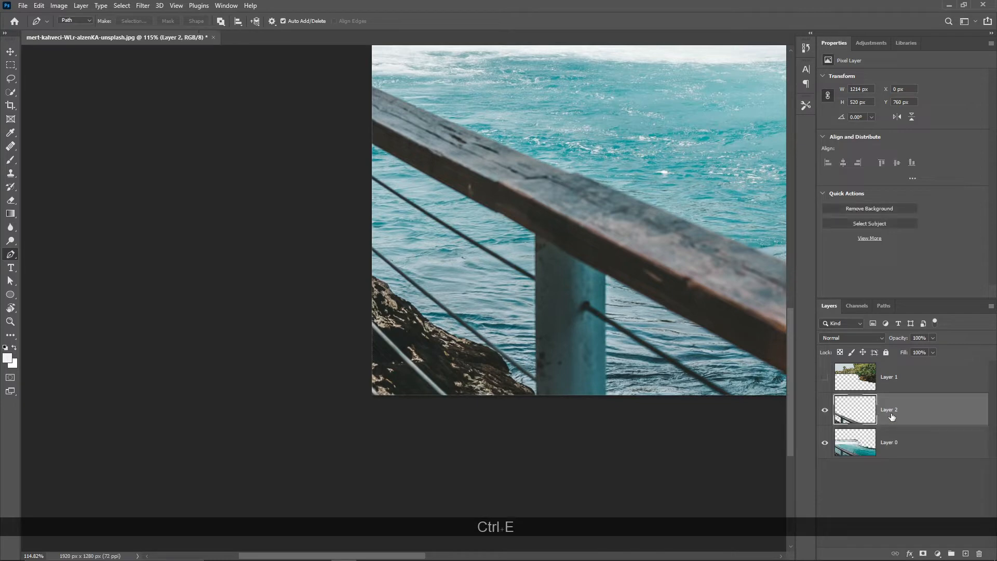
- Check the railing and rock cut-out in isolation, and leave only Layer 0 visible
left_click(825, 411)
scroll(803, 419, "down", 3)
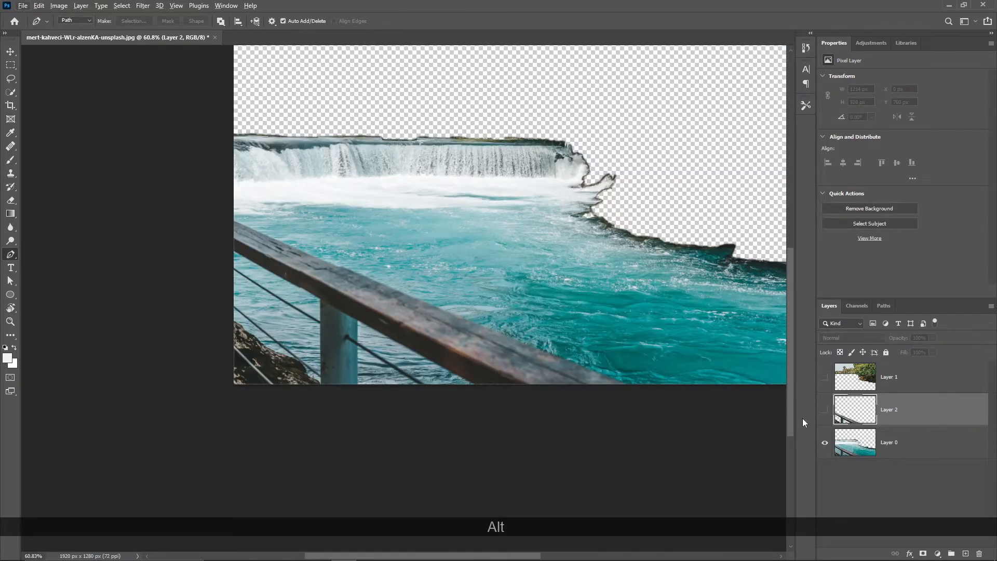
left_click(826, 410, "alt")
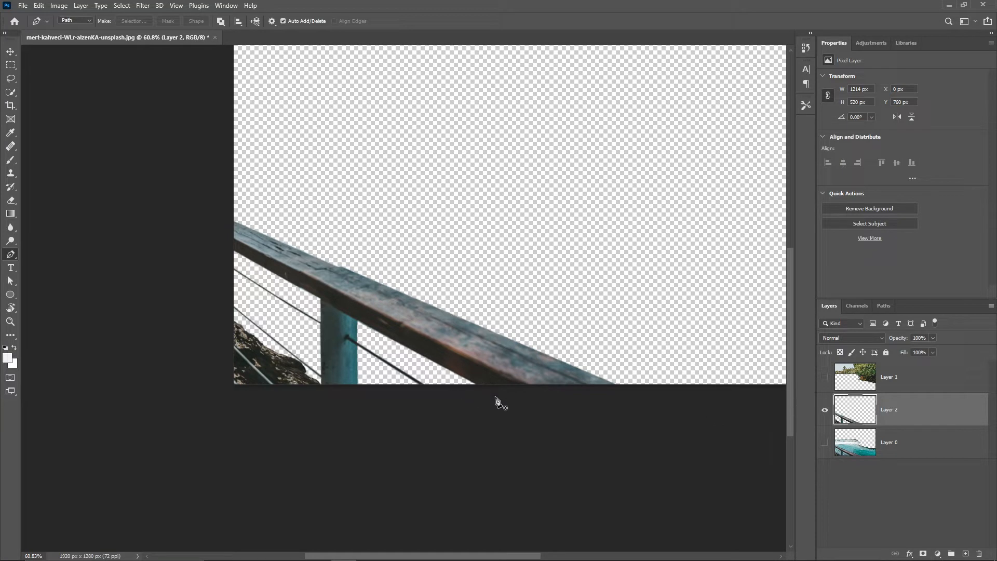
left_click(825, 442, "alt")
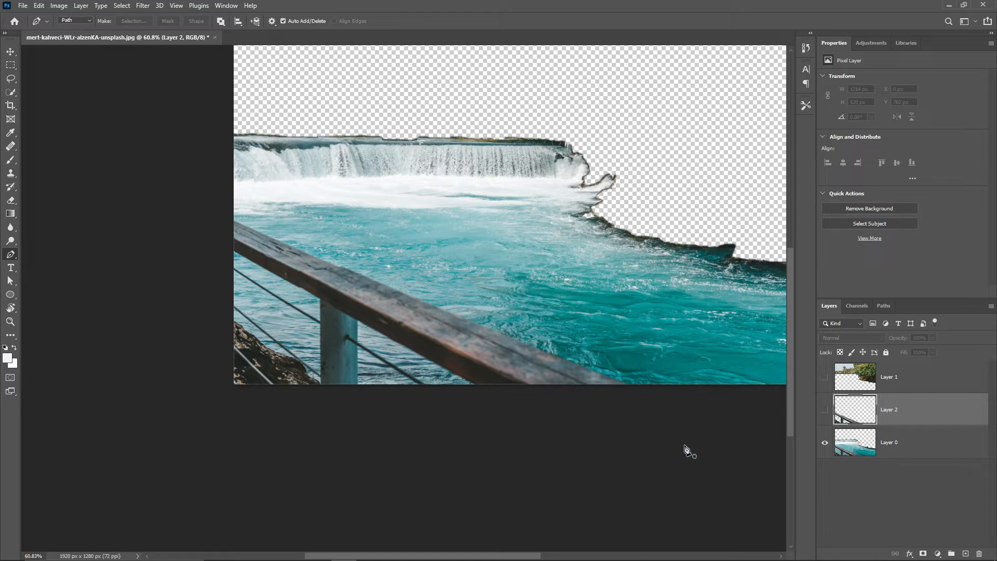
- Load Layer 2's contents as a selection and expand it by 5 pixels
left_click(857, 412, "ctrl")
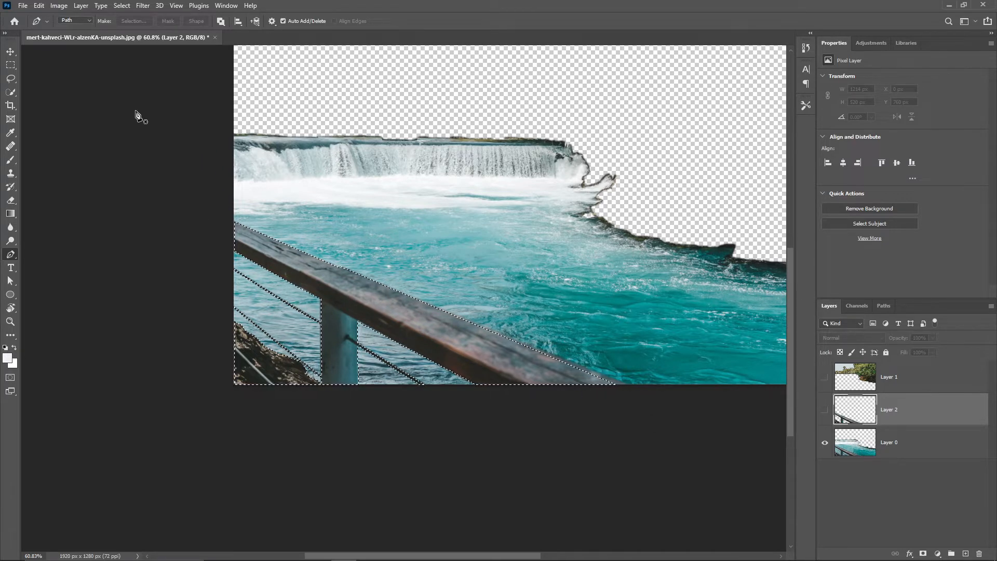
left_click(117, 7)
mouse_move(171, 163)
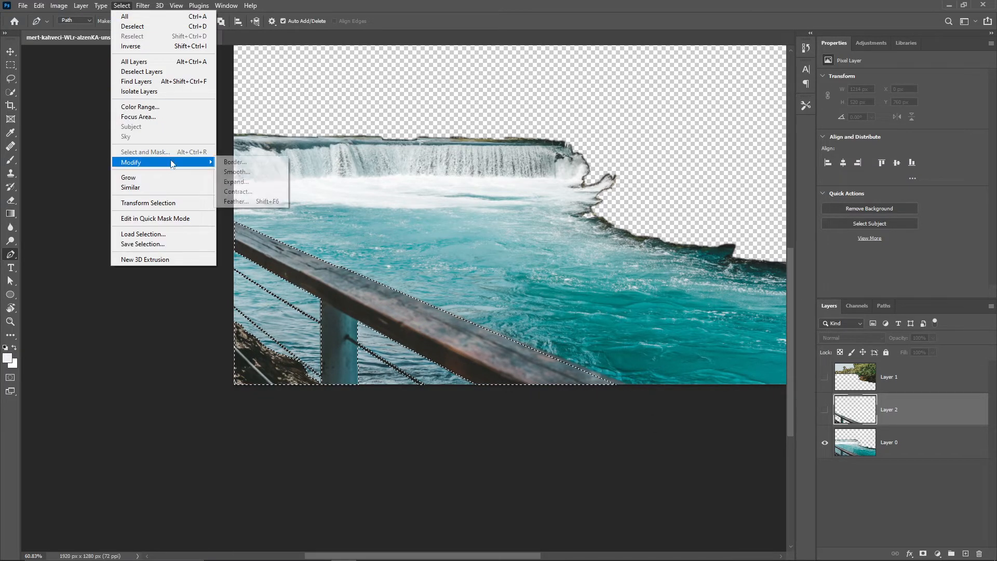
left_click(253, 182)
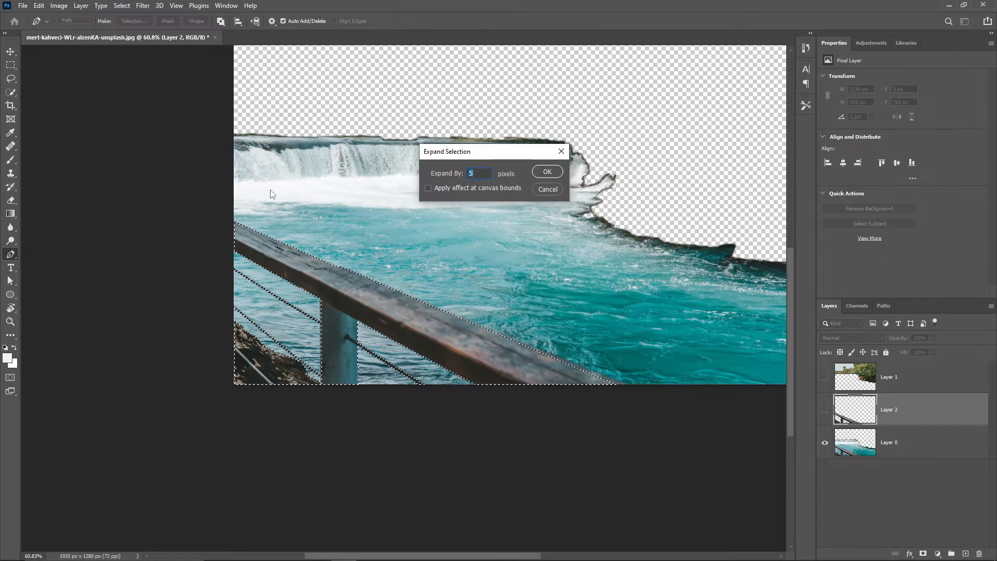
left_click(548, 171)
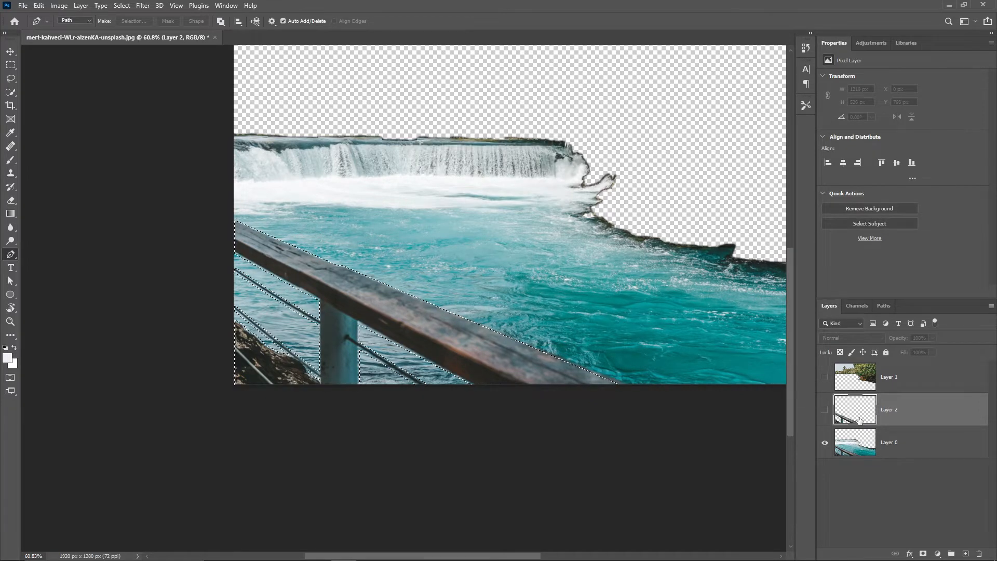
- Fill the selected railing and rock area on Layer 0 with Content-Aware, and deselect it
left_click(882, 439)
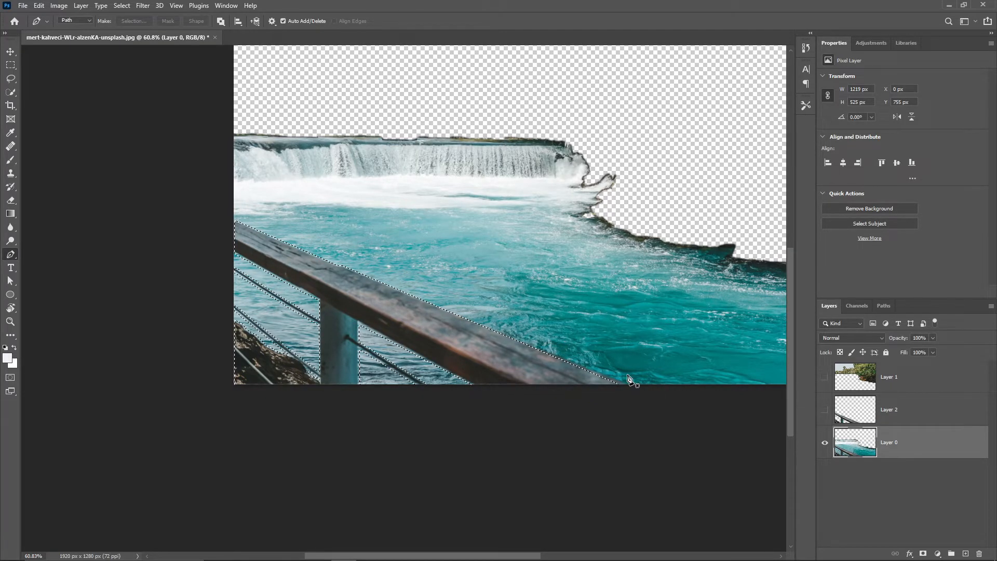
key("shift+BackSpace")
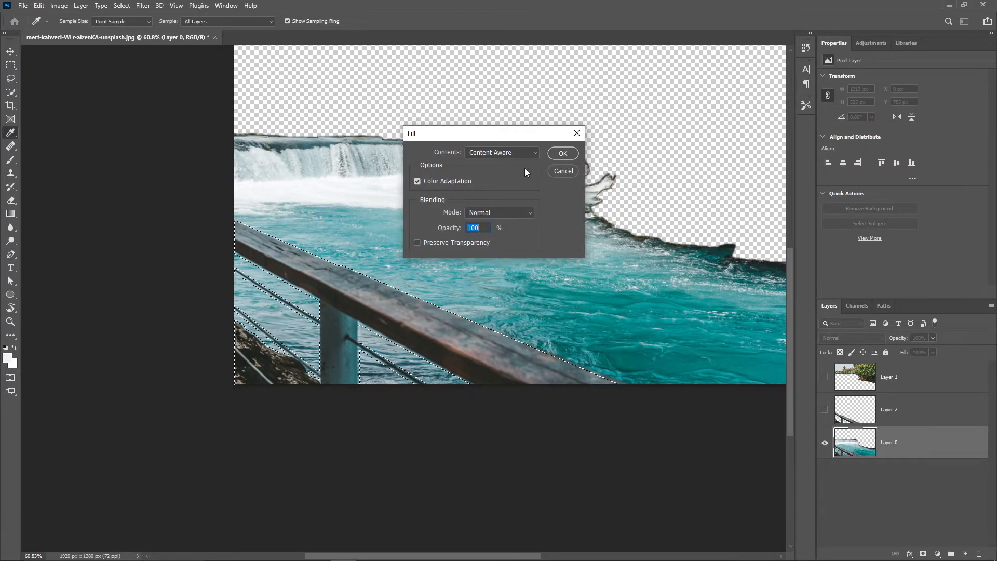
left_click(515, 151)
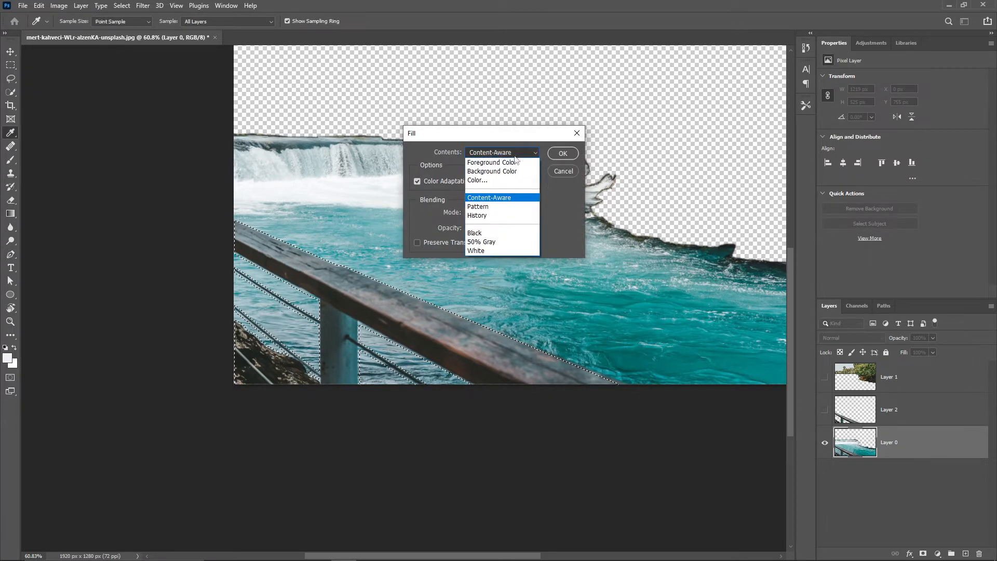
left_click(518, 204)
left_click(563, 153)
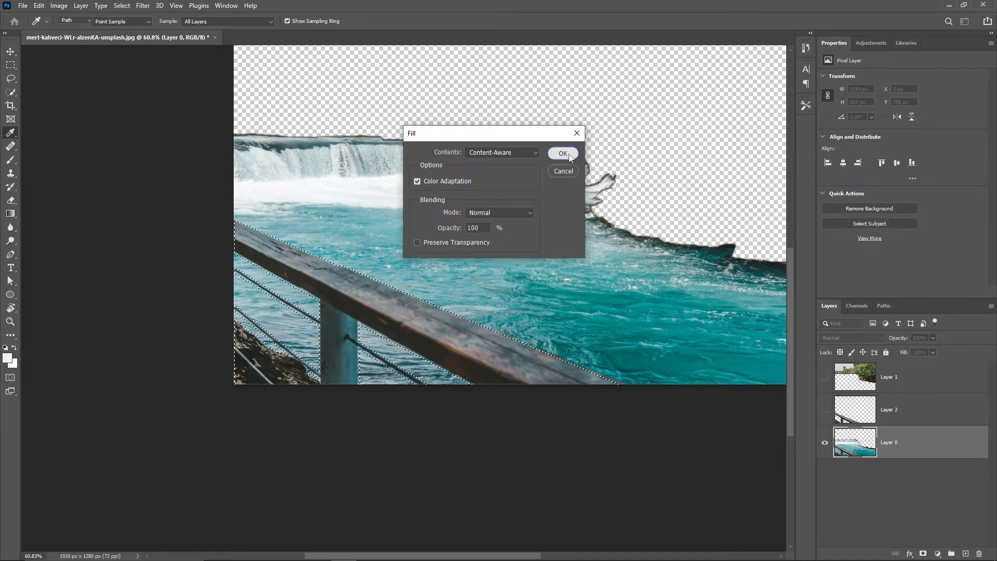
key("p")
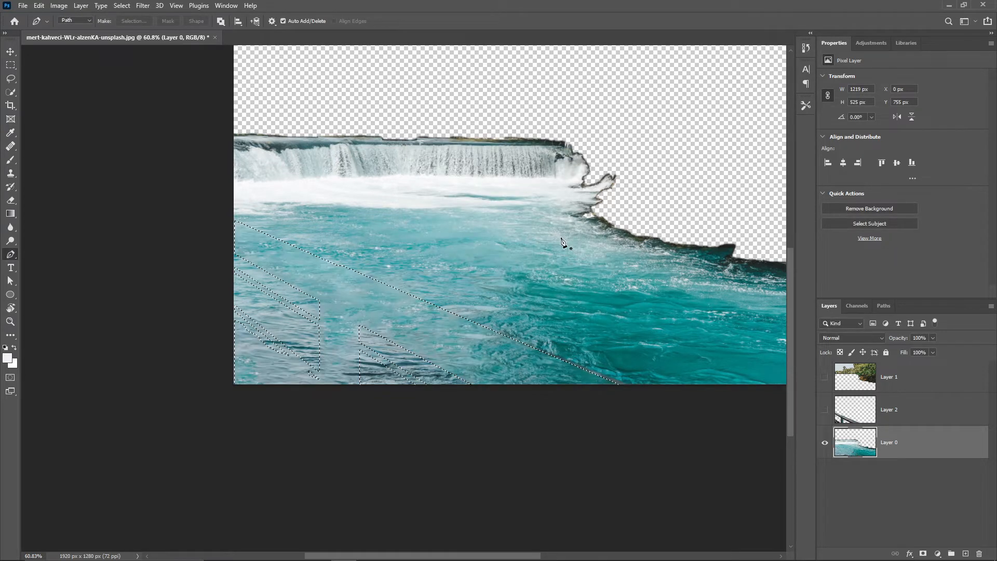
key("ctrl+d")
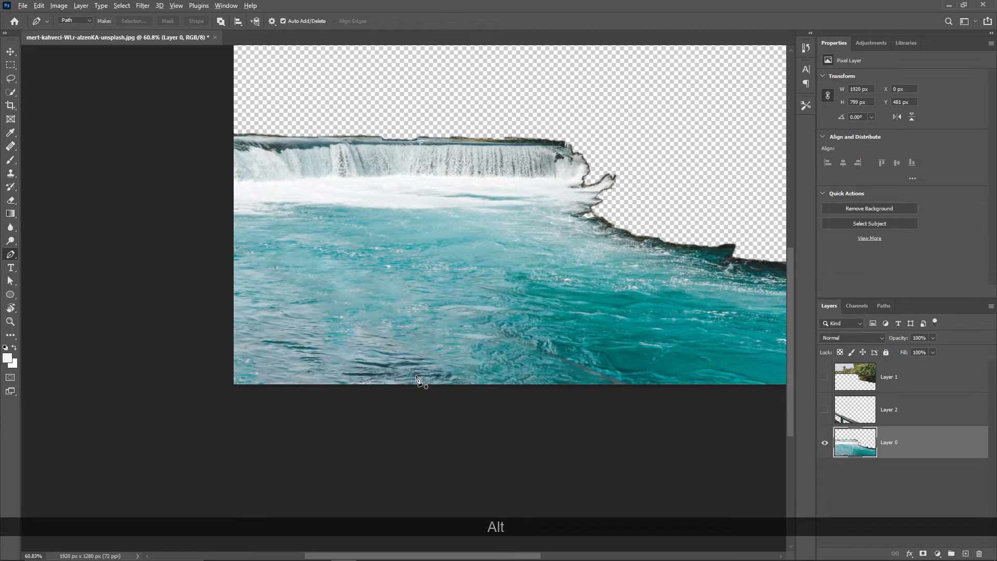
- Retouch the water along Layer 0's lower edge with the Clone Stamp tool, using nearby clean water as the source
scroll(418, 382, "up", 5, "alt")
scroll(418, 382, "down", 1, "alt")
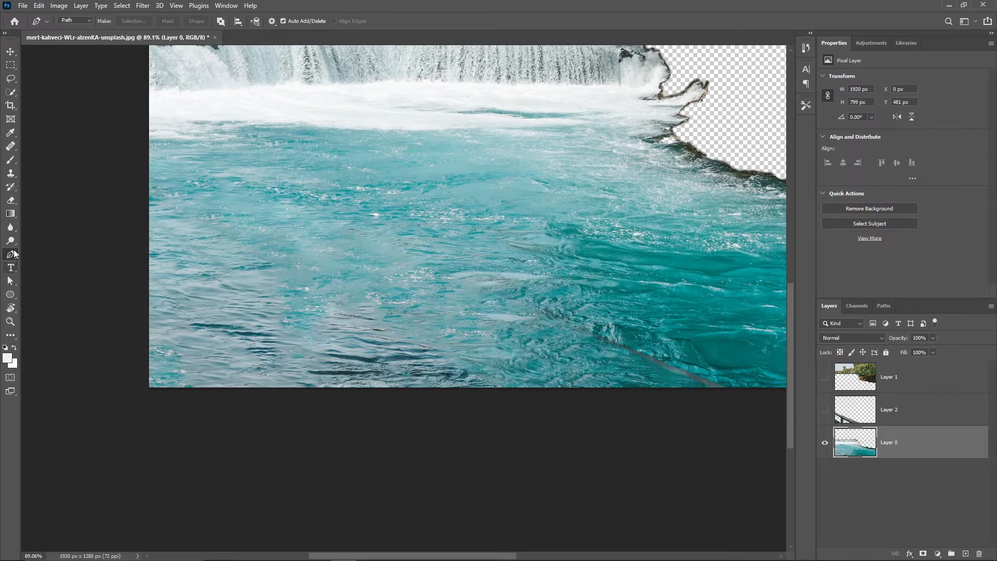
left_click(12, 175)
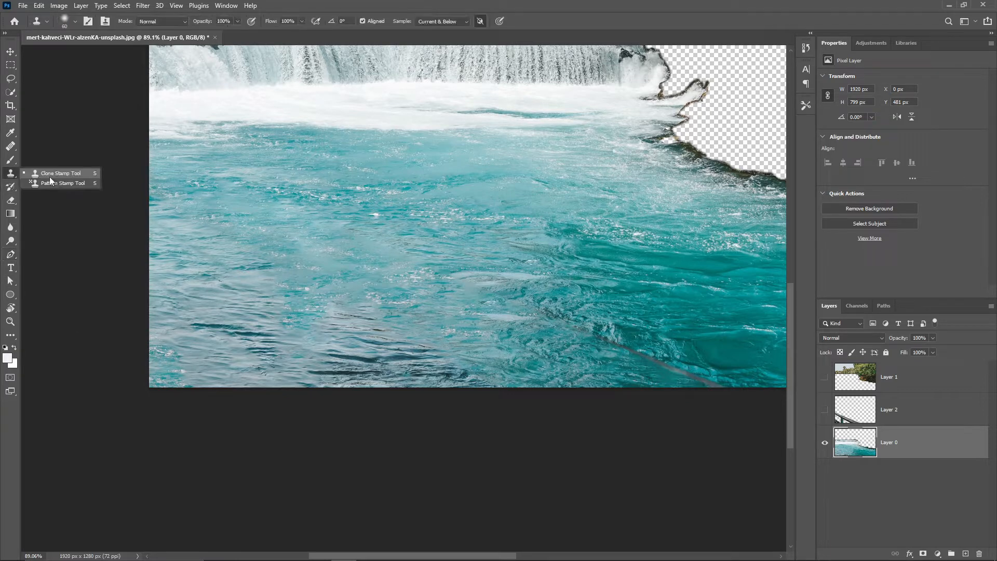
key("alt")
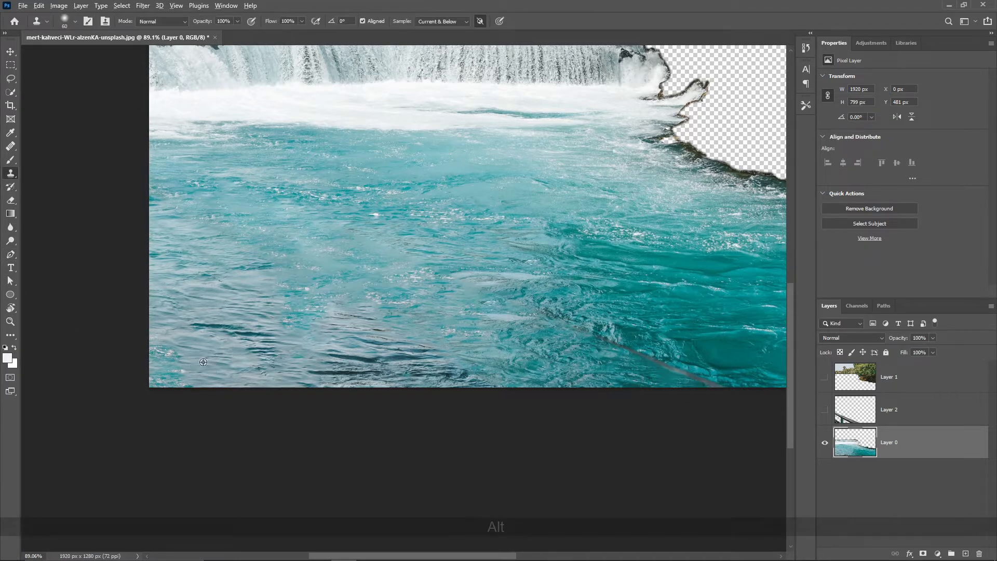
left_click(198, 358, "alt")
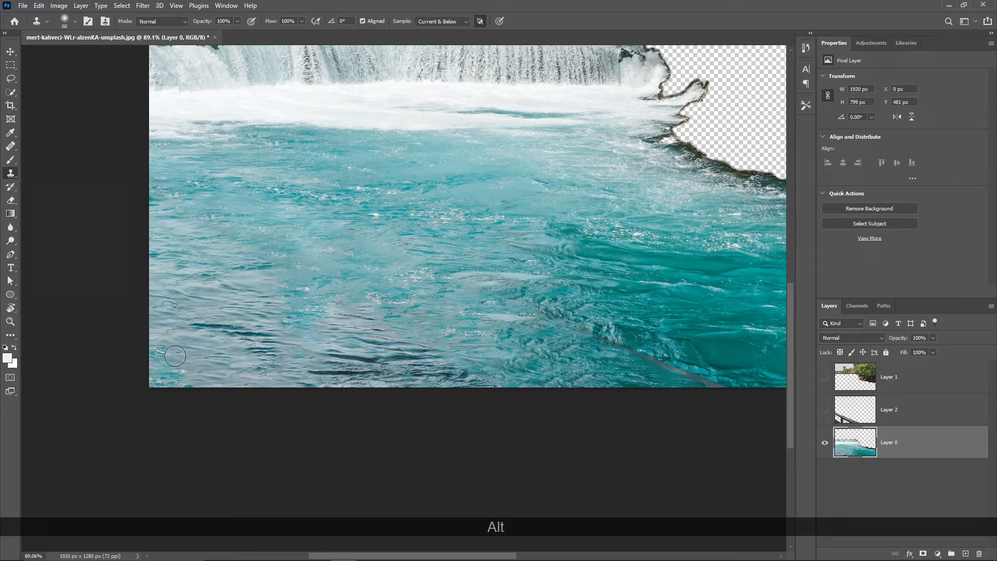
left_click_drag(162, 354, 174, 383)
key("alt")
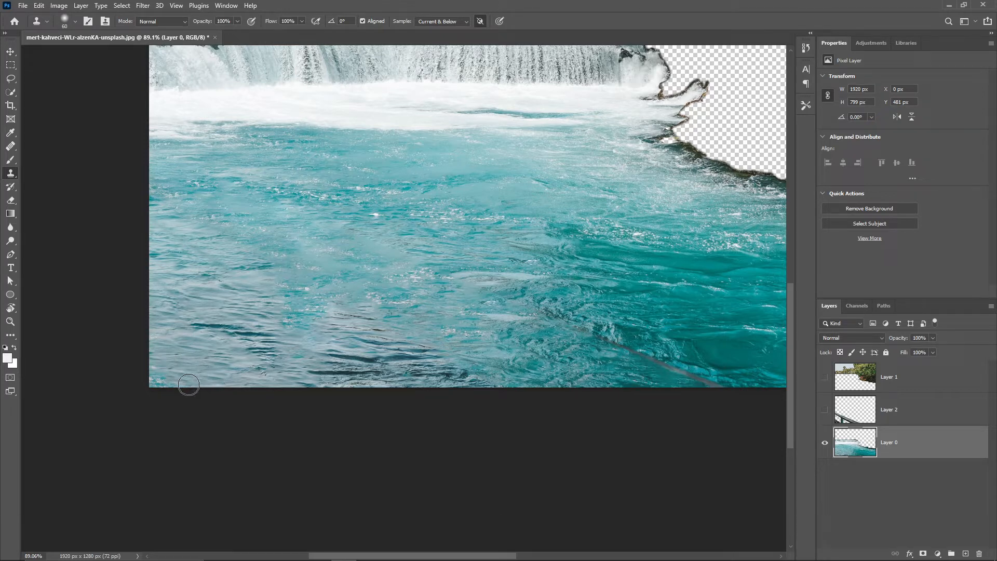
mouse_move(174, 383)
left_mouse_down()
mouse_move(160, 363)
mouse_move(184, 362)
left_mouse_up()
left_click(292, 331, "alt")
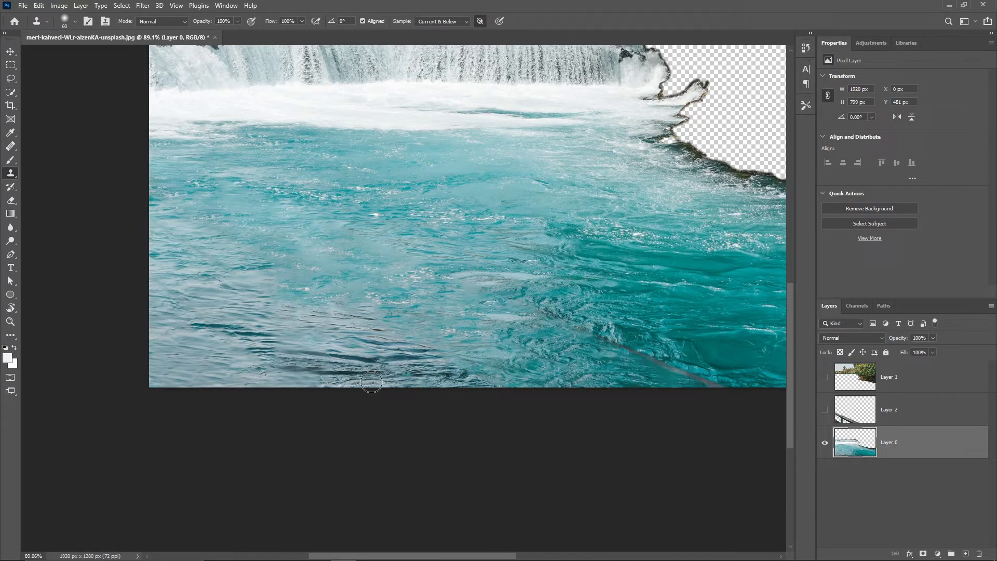
scroll(353, 323, "down", 5)
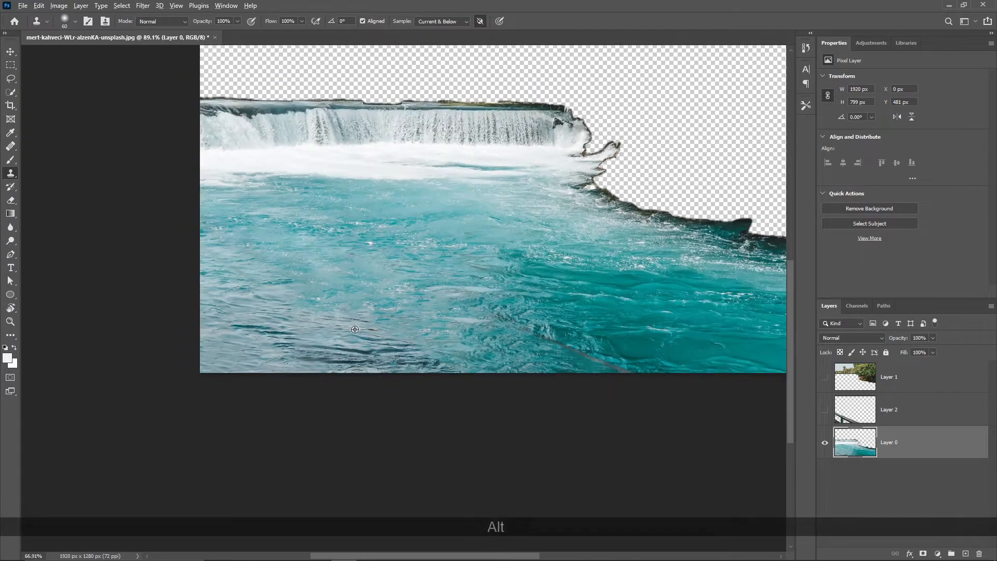
mouse_move(528, 307)
left_mouse_down()
mouse_move(480, 329)
mouse_move(481, 355)
left_mouse_up()
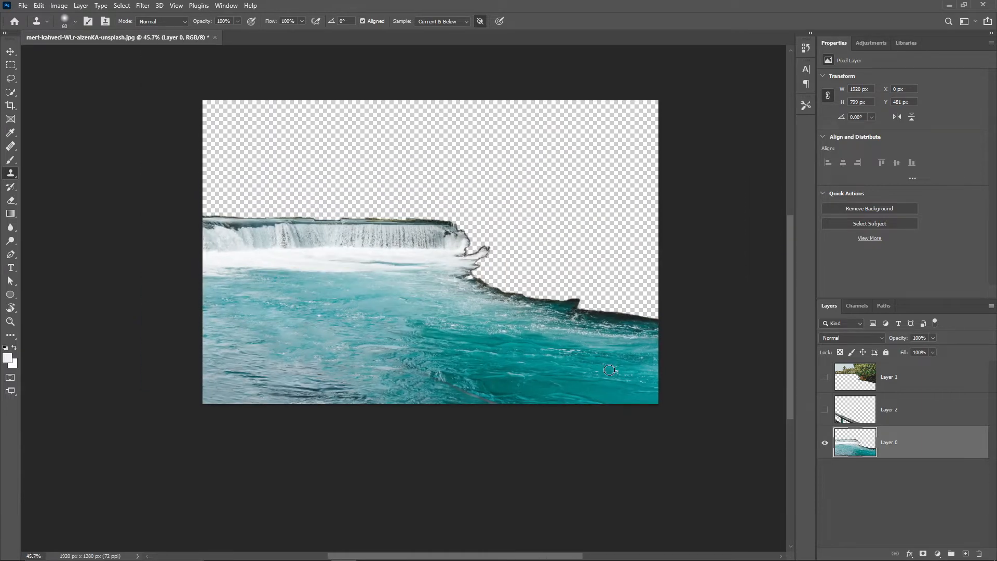
- Inspect Layer 1, Layer 2 and Layer 0 one at a time in isolation
left_click(824, 377, "alt")
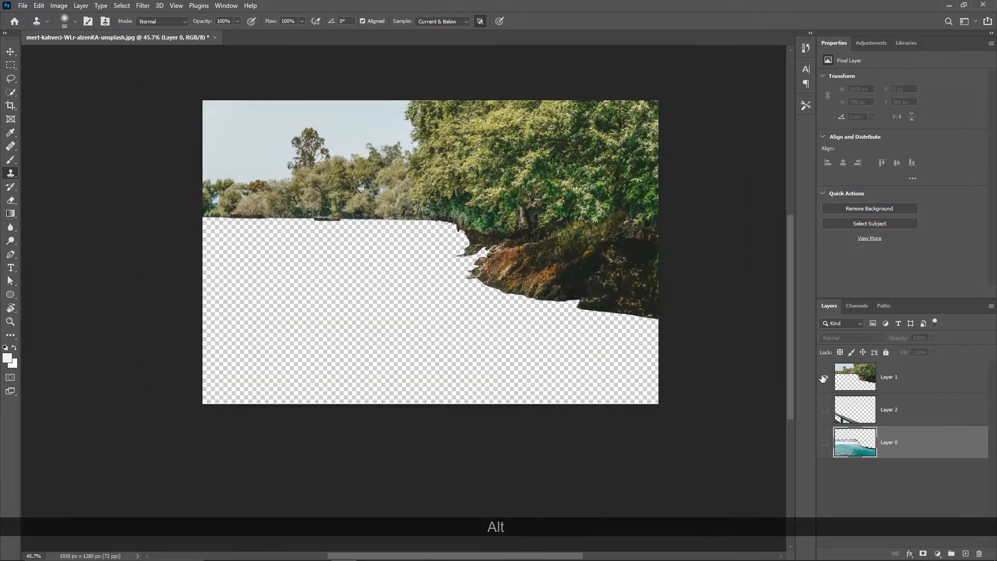
left_click(825, 411, "alt")
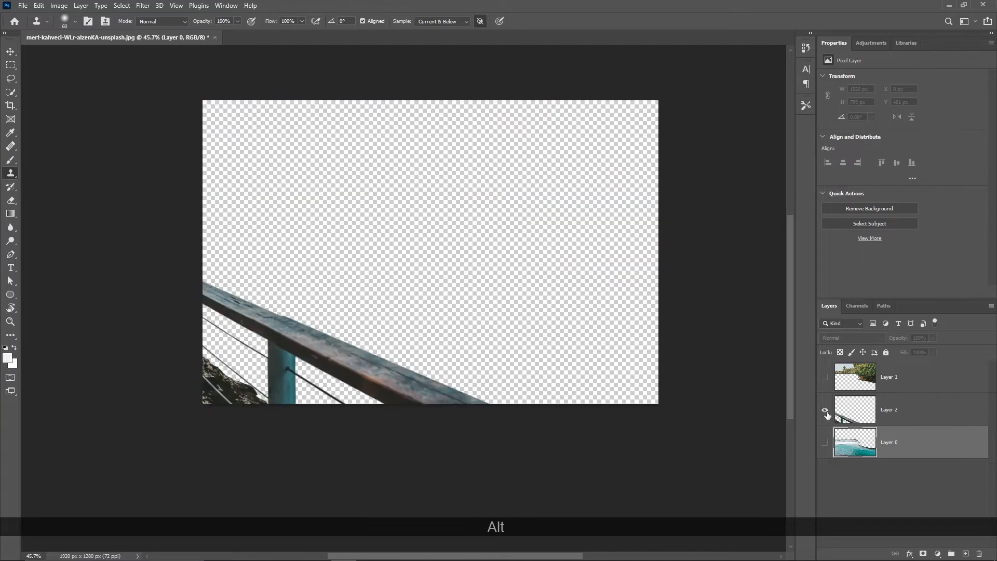
left_click(825, 442, "alt")
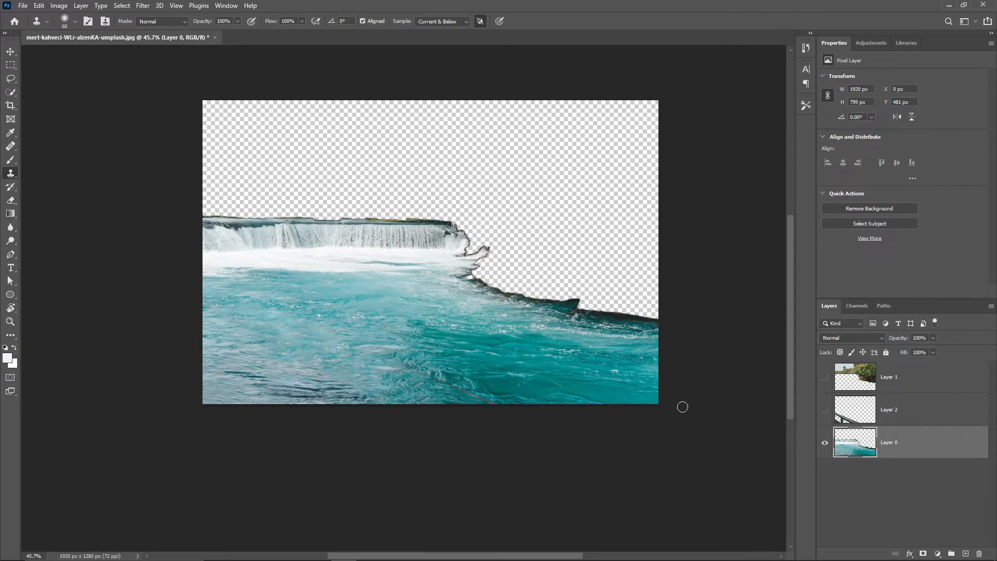
- Save the layered document as a Photoshop file in the Desktop's Plotaverse folder with Maximize Compatibility on
key("ctrl+s")
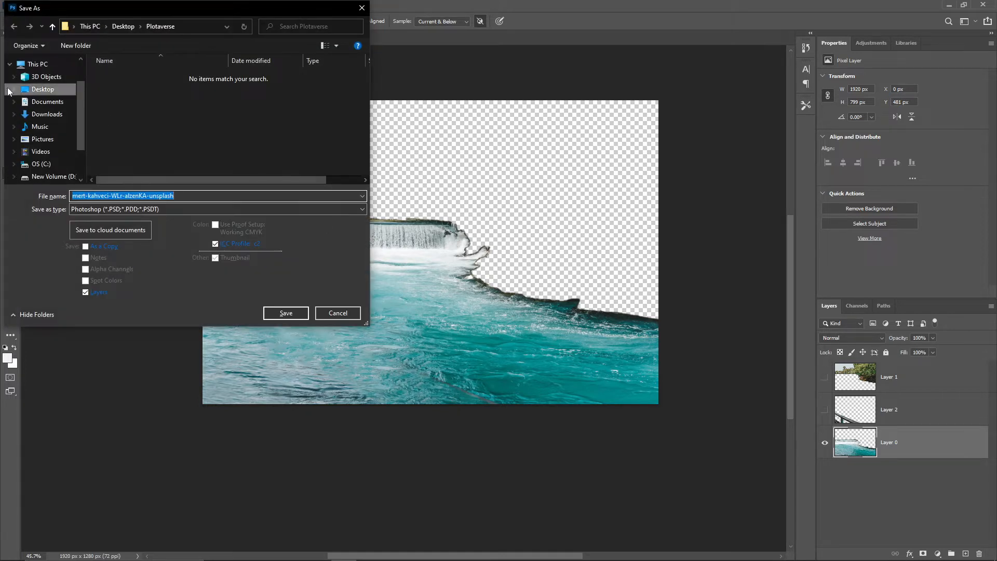
left_click(36, 92)
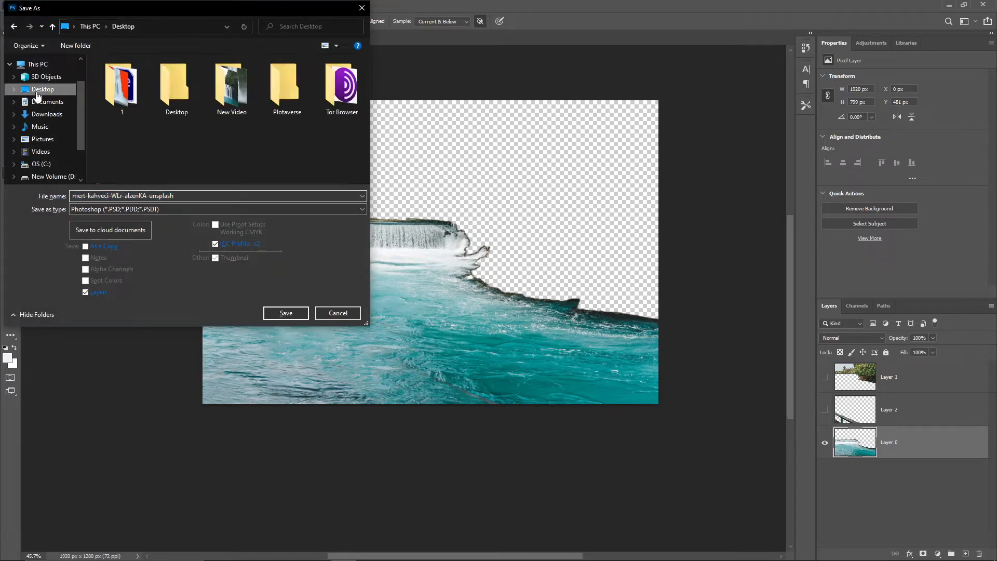
double_click(287, 88)
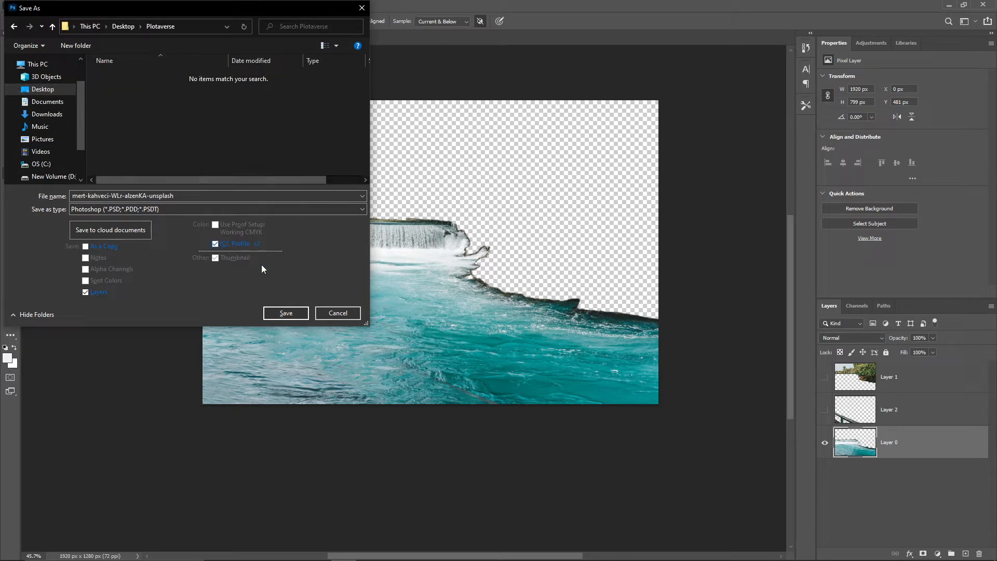
left_click(289, 312)
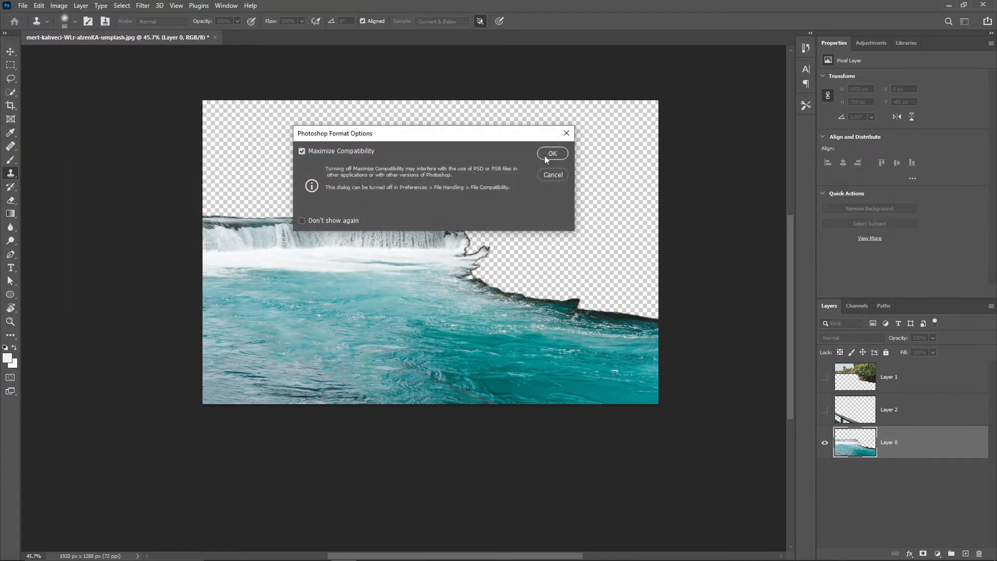
left_click(544, 155)
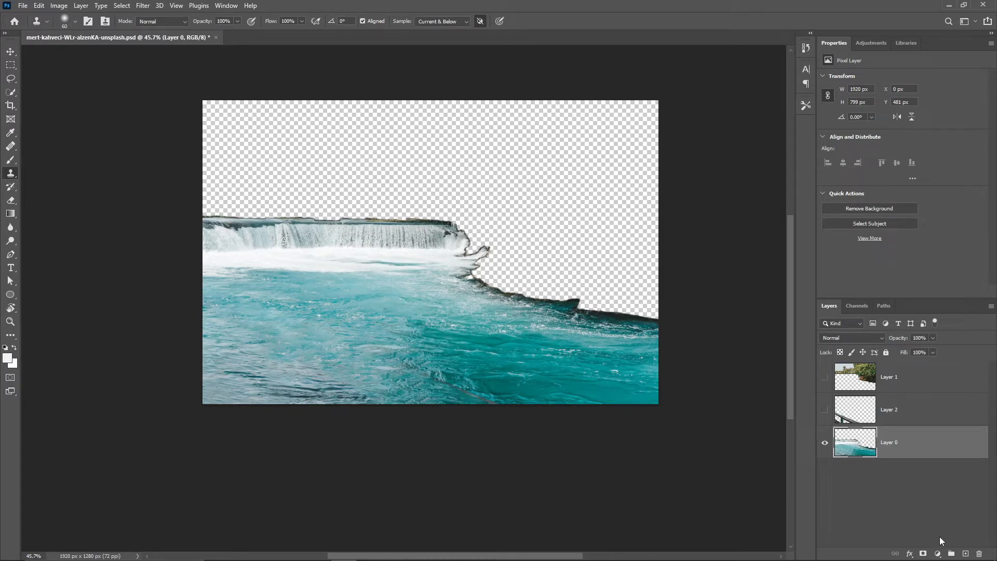
- Add a Solid Color fill layer and place it beneath Layer 0
left_click(938, 554)
left_click(945, 372)
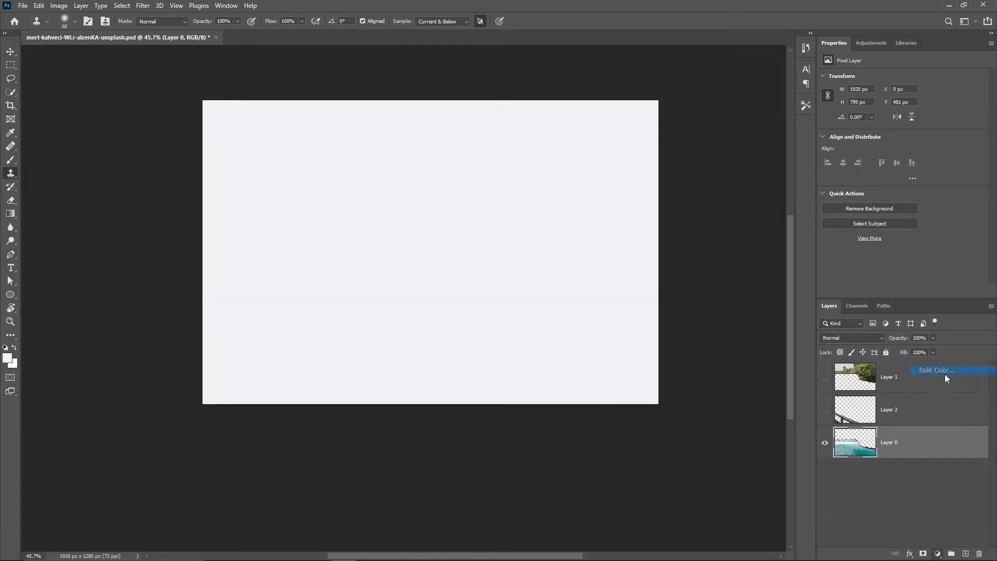
left_click(954, 295)
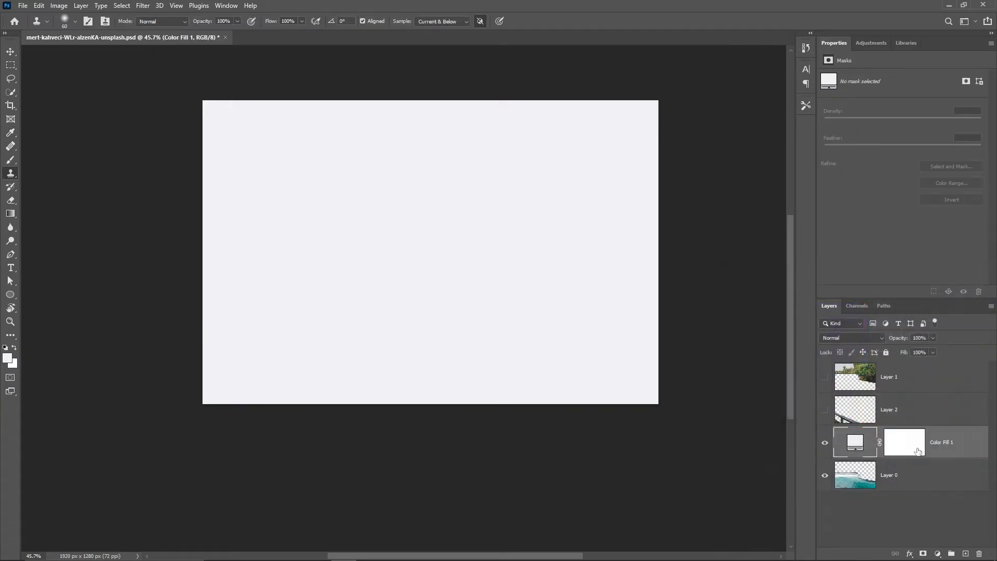
left_click_drag(944, 485, 944, 486)
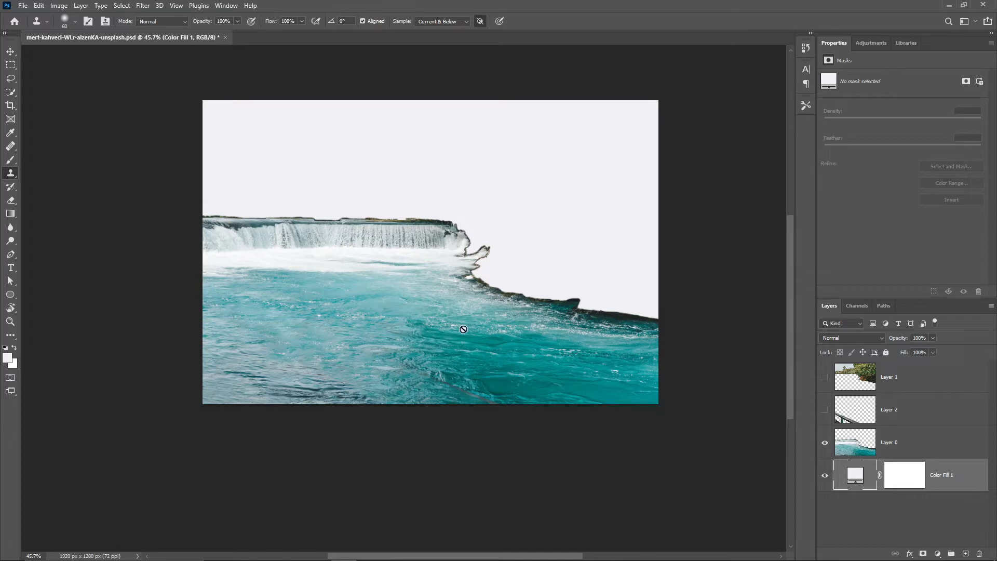
- Change the solid color fill layer's color to pure, fully saturated red
double_click(855, 475)
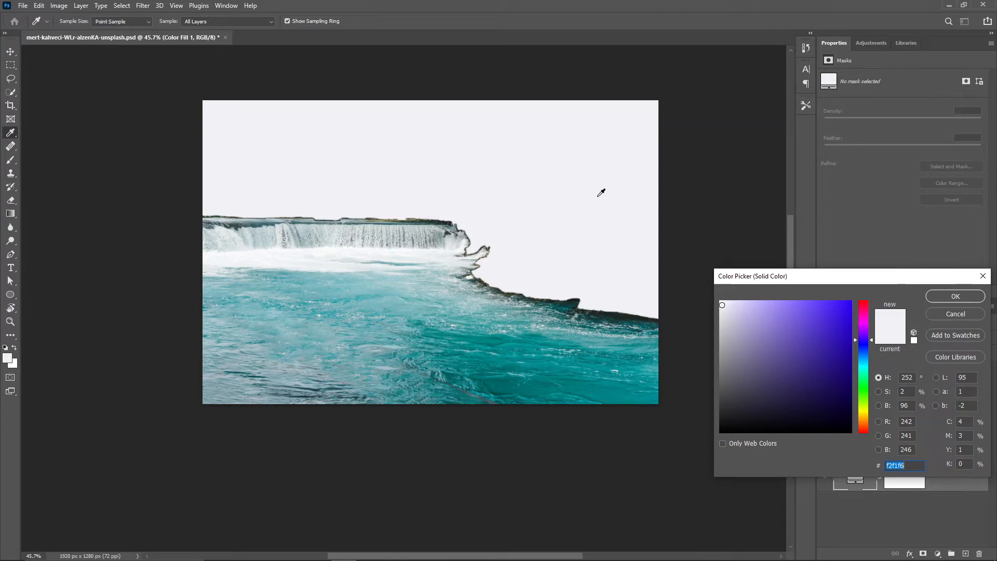
left_click_drag(870, 313, 869, 301)
left_click(853, 303)
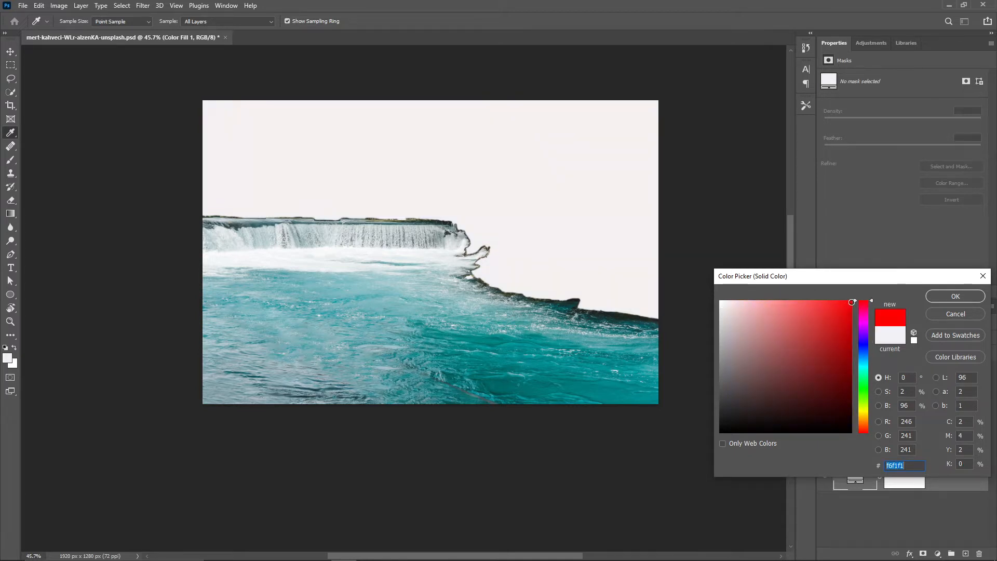
left_click(956, 296)
key("s")
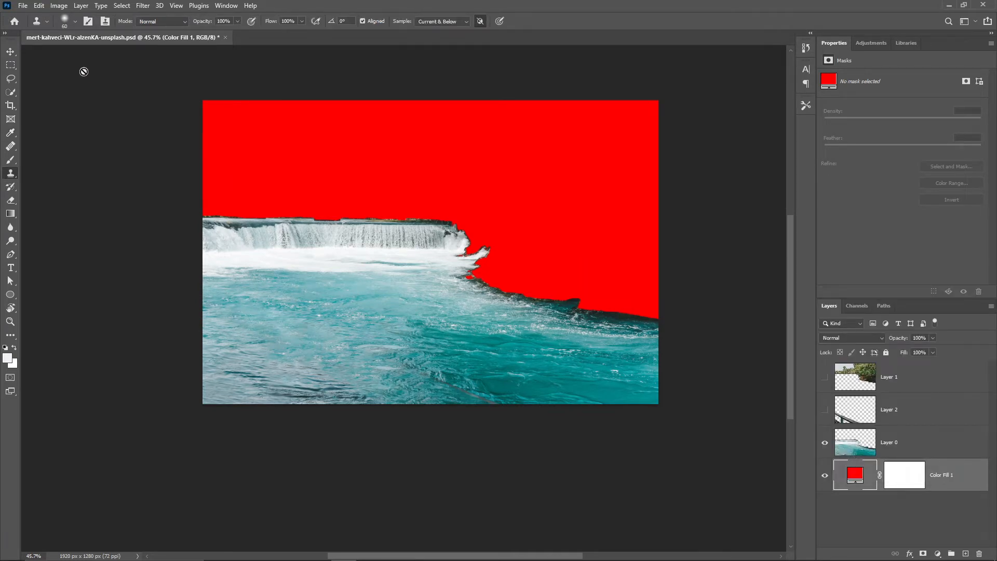
- Save a JPEG copy of the water on red as River in the Plotaverse folder, at Maximum quality 12
left_click(21, 7)
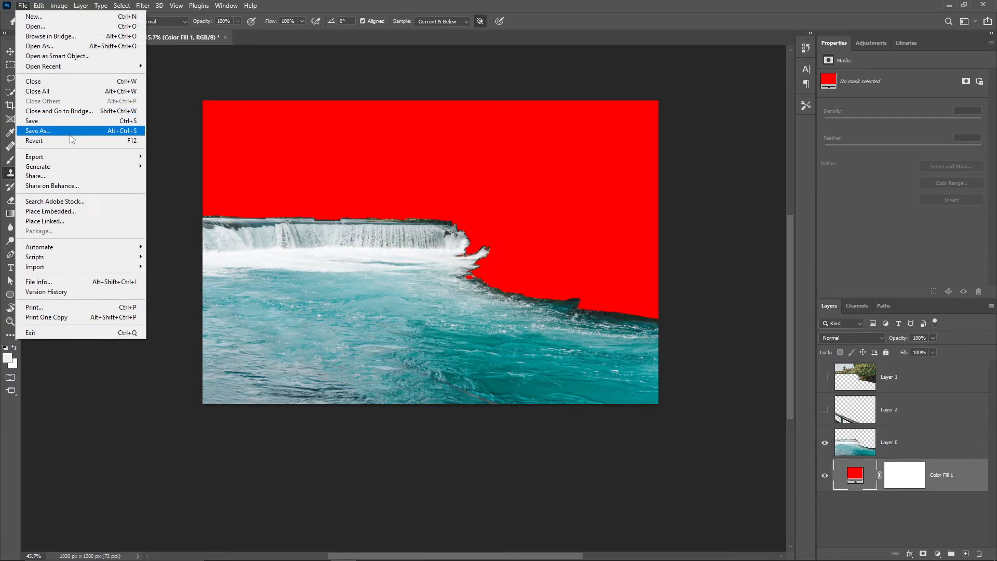
left_click(58, 130)
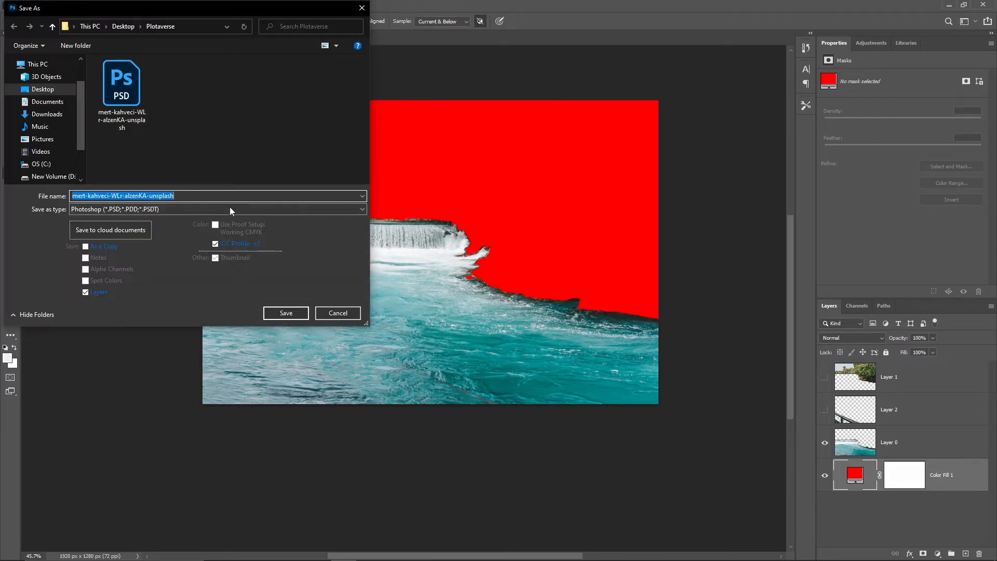
left_click(230, 208)
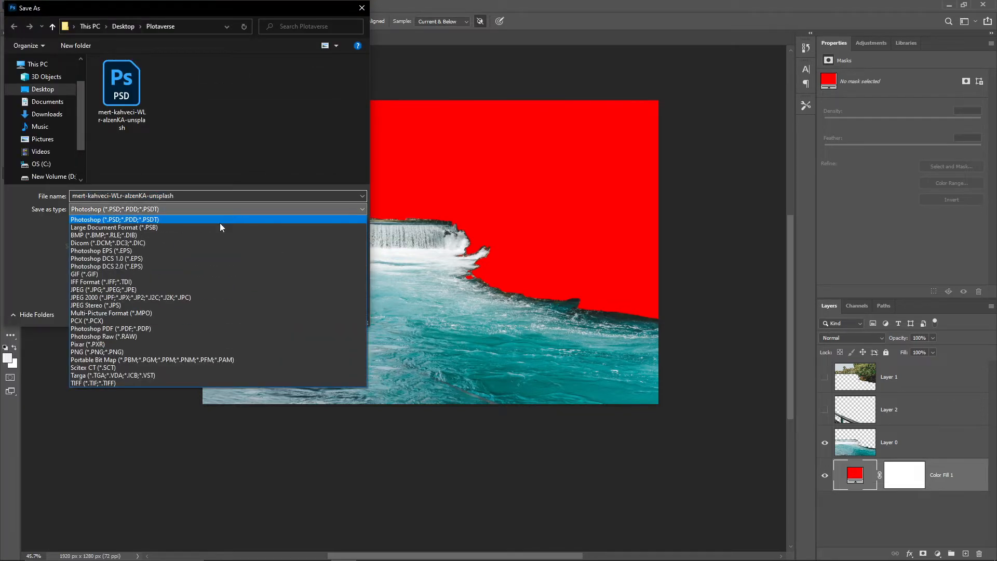
left_click(185, 288)
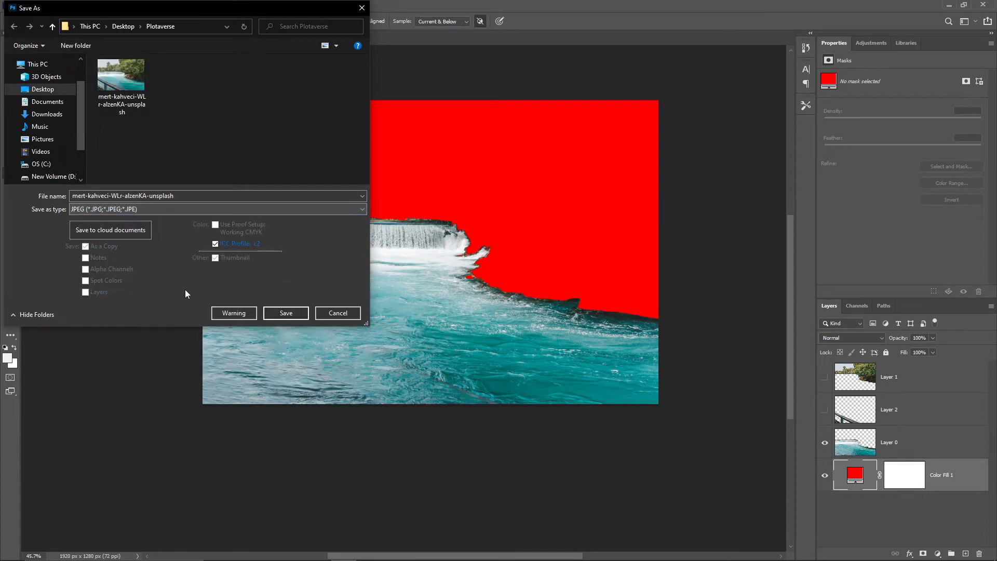
double_click(179, 196)
type("River")
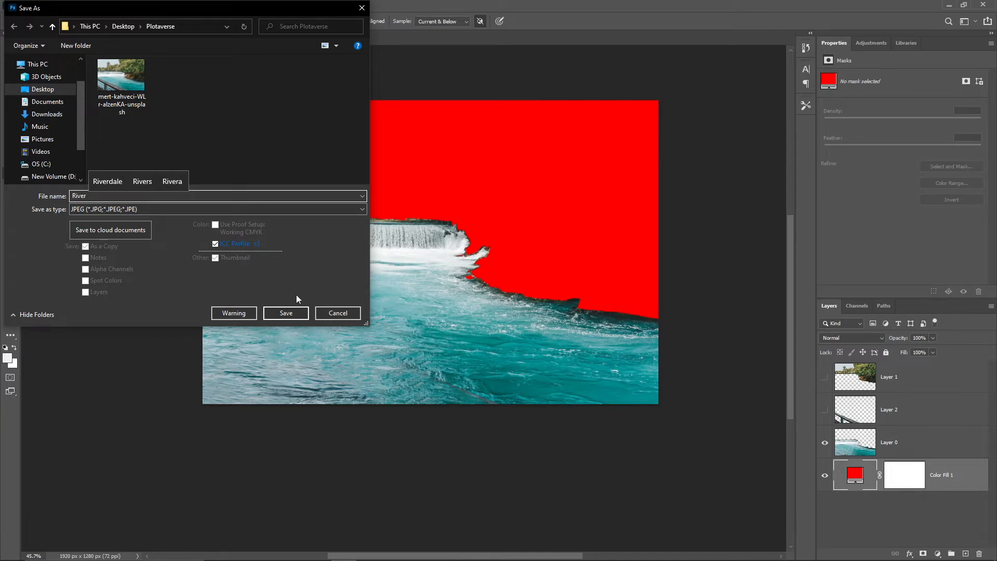
left_click(286, 312)
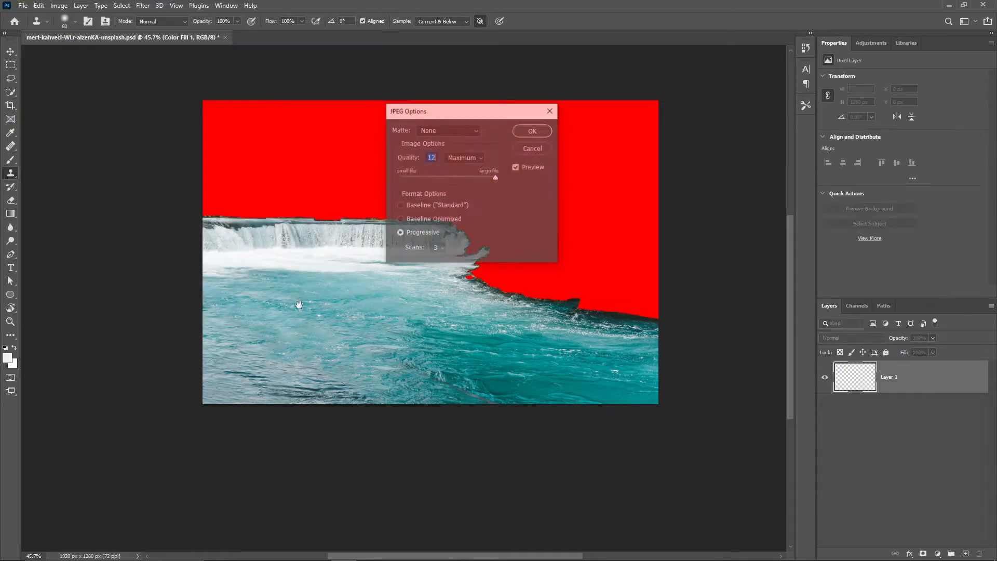
left_click(532, 134)
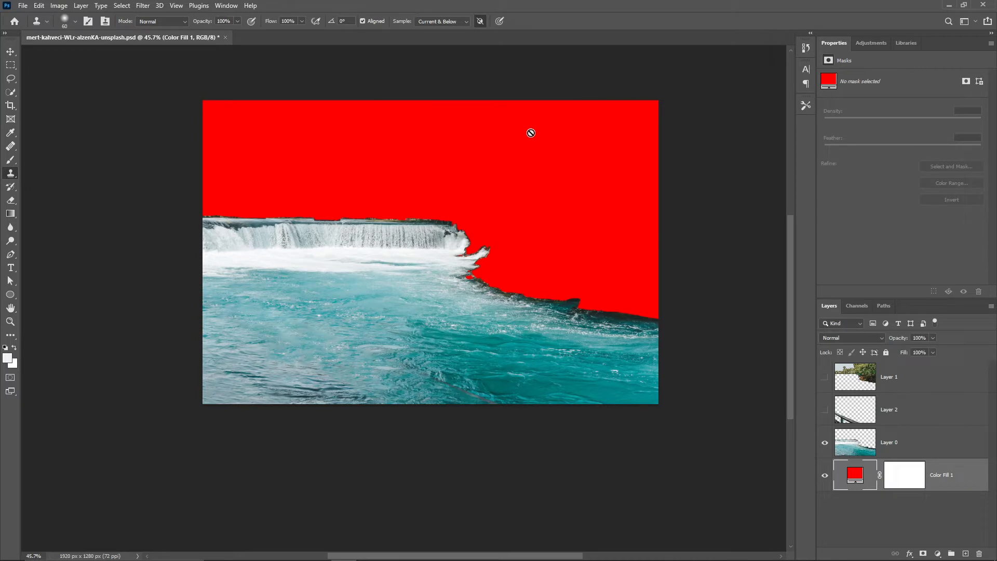
- Delete the red fill layer, make Layer 1 and Layer 2 visible, and save the document
left_click_drag(968, 483, 976, 554)
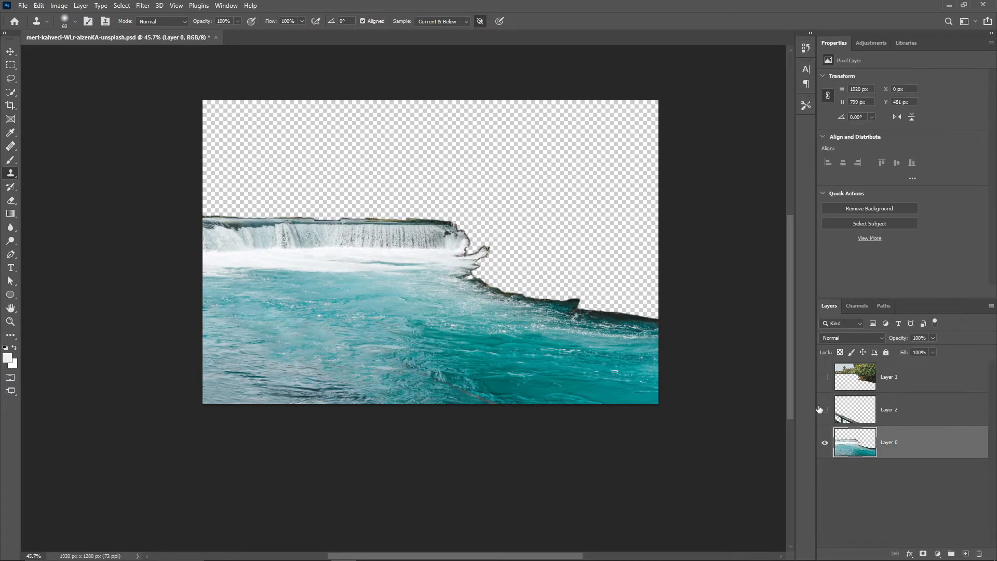
left_click_drag(820, 409, 822, 385)
key("ctrl+s")
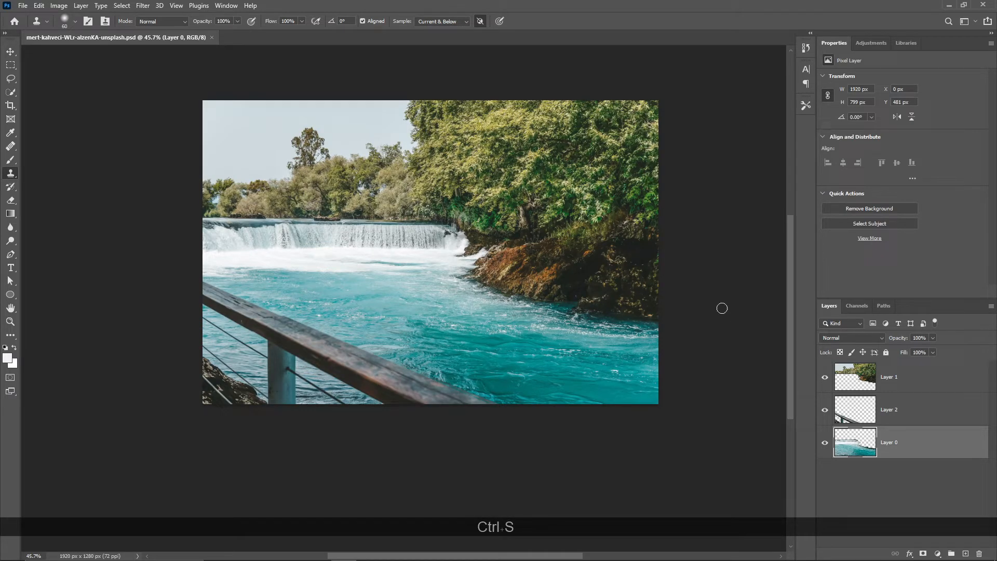
- Switch to After Effects, import the layered PSD from the Plotaverse folder as a Composition, and open that composition
left_click(369, 551)
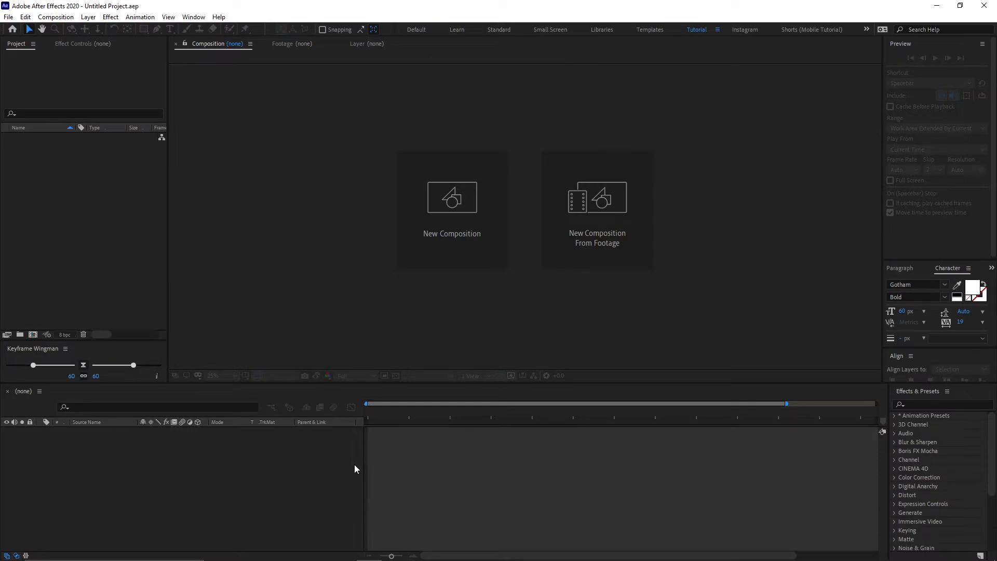
left_click(318, 550)
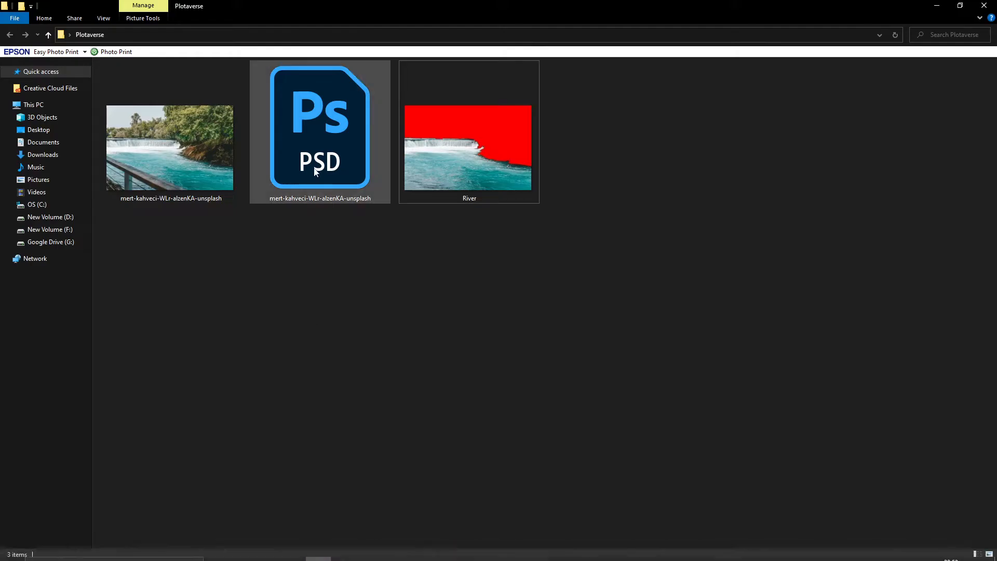
left_click_drag(316, 173, 372, 319)
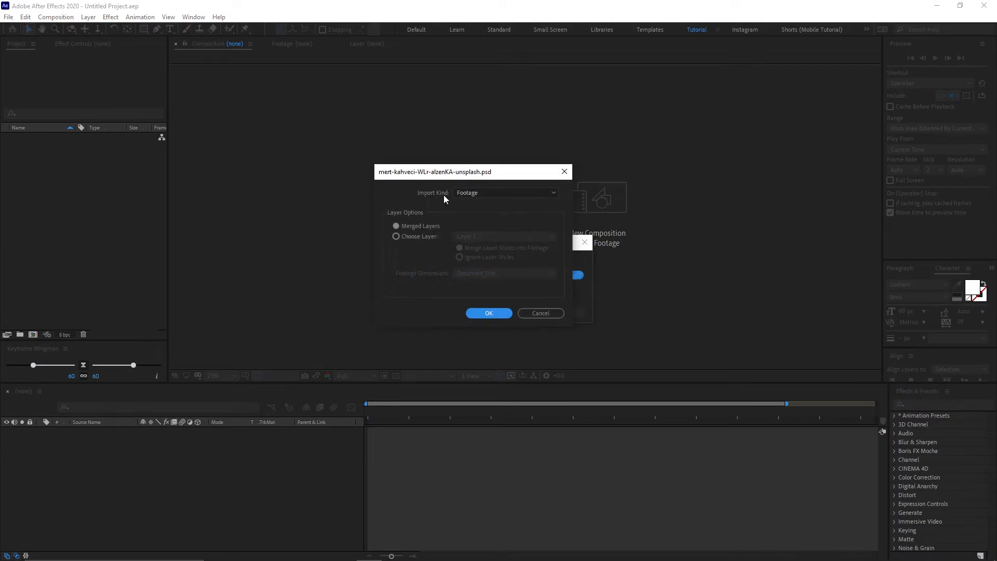
left_click(468, 193)
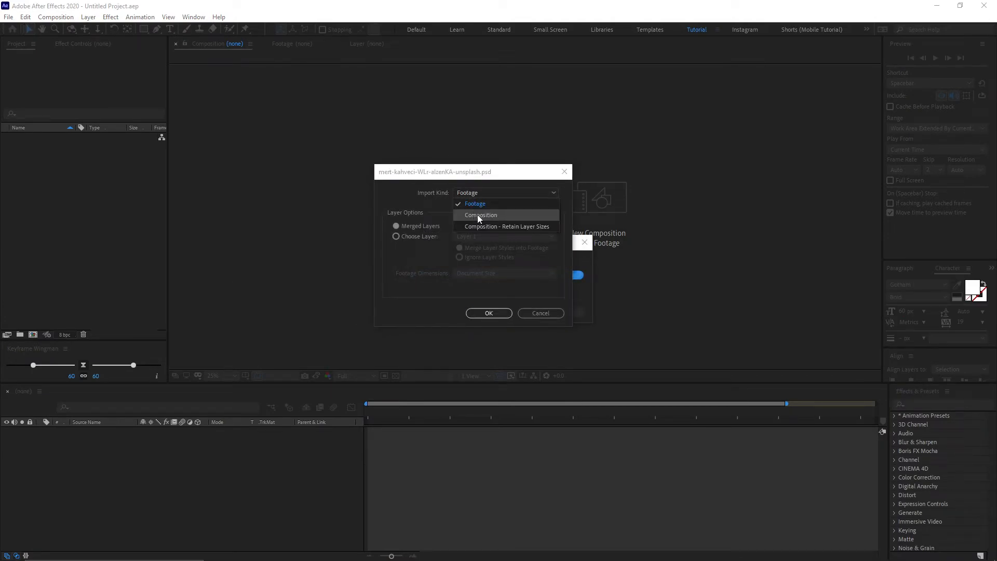
left_click(460, 208)
left_click(490, 313)
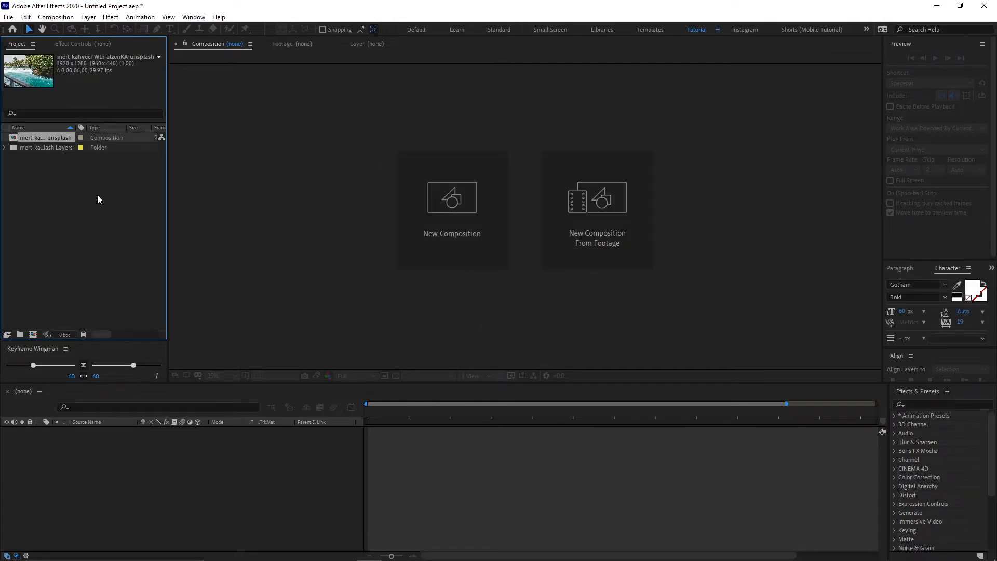
double_click(43, 140)
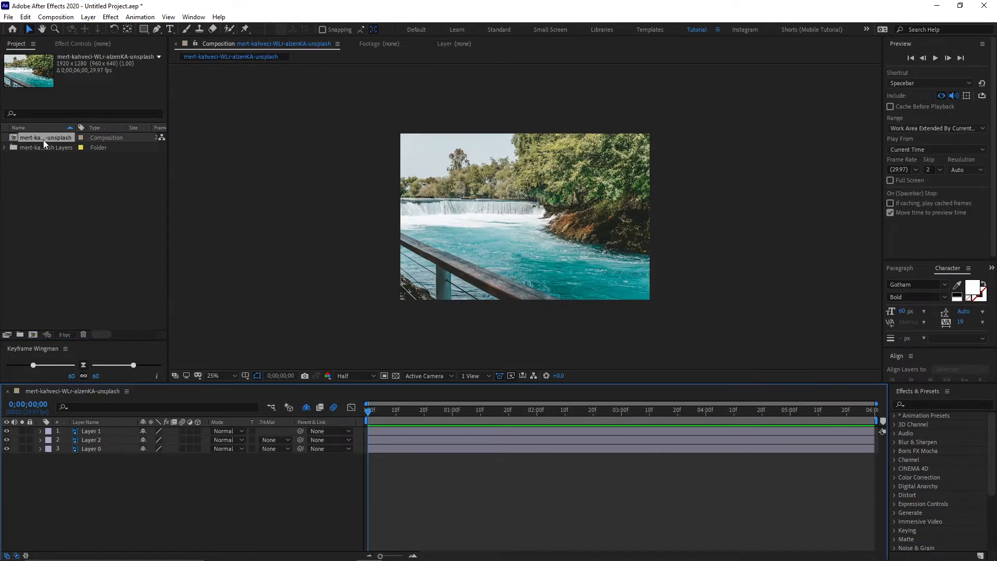
- Rename Layer 1, which holds the trees and sky, as Tree
left_click_drag(96, 458, 103, 437)
left_click(105, 454)
left_click(95, 432)
left_click(6, 432)
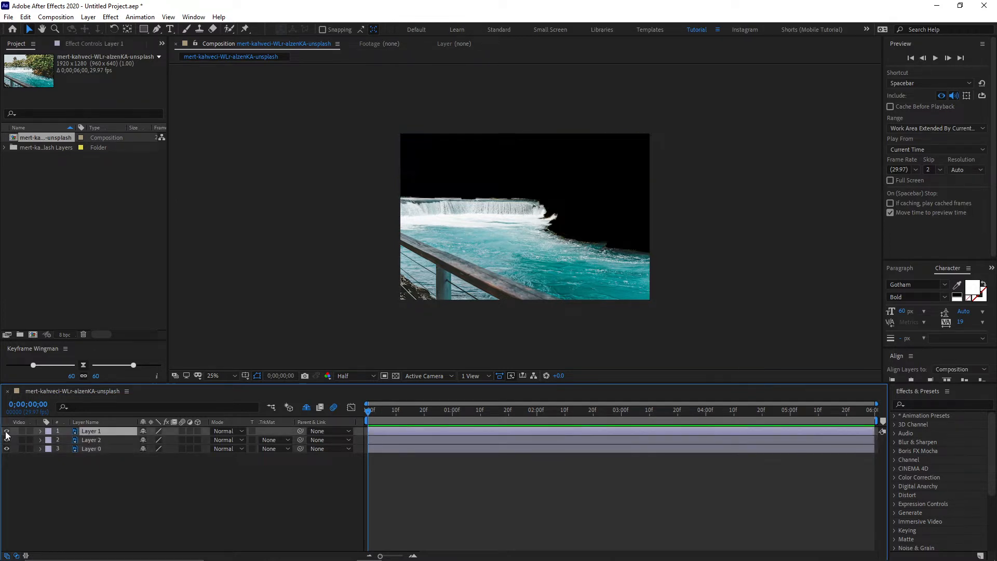
left_click(7, 431)
key("Return")
type("Tree")
- Rename Layer 2, which holds the wooden railing, as Railing
left_click(92, 440)
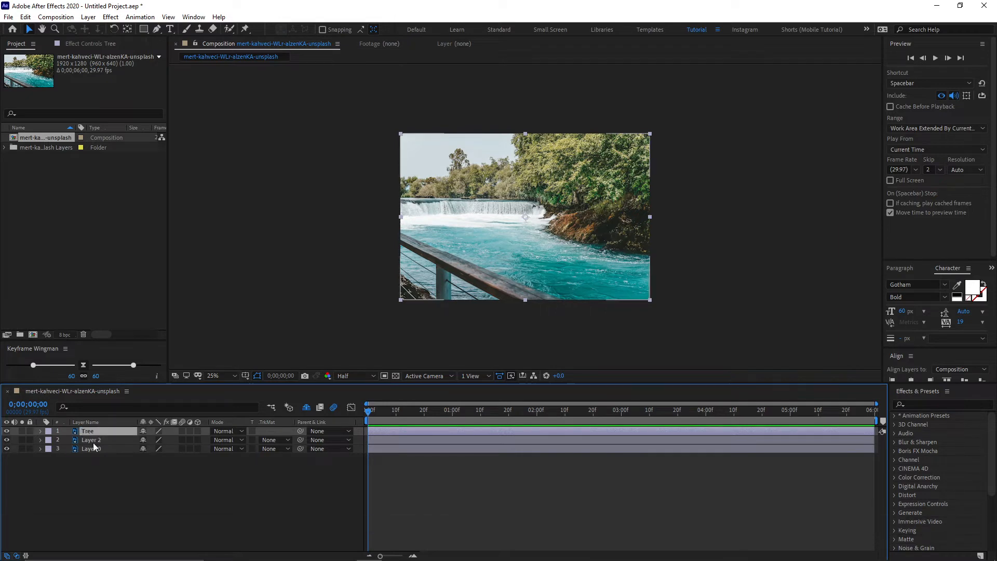
key("Return")
type("Raling")
key("Left")
key("Left")
key("Left")
key("Left")
key("Right")
key("ctrl+a")
type("Railing")
- Rename Layer 0, which holds the water, as River
left_click(90, 449)
key("Return")
type("River")
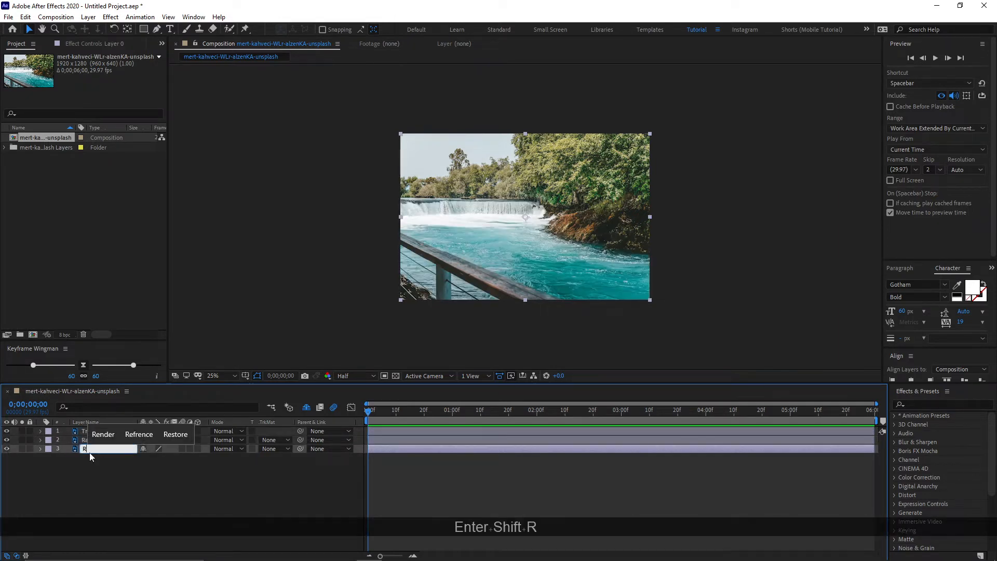
left_click(89, 457)
left_click_drag(87, 469, 124, 424)
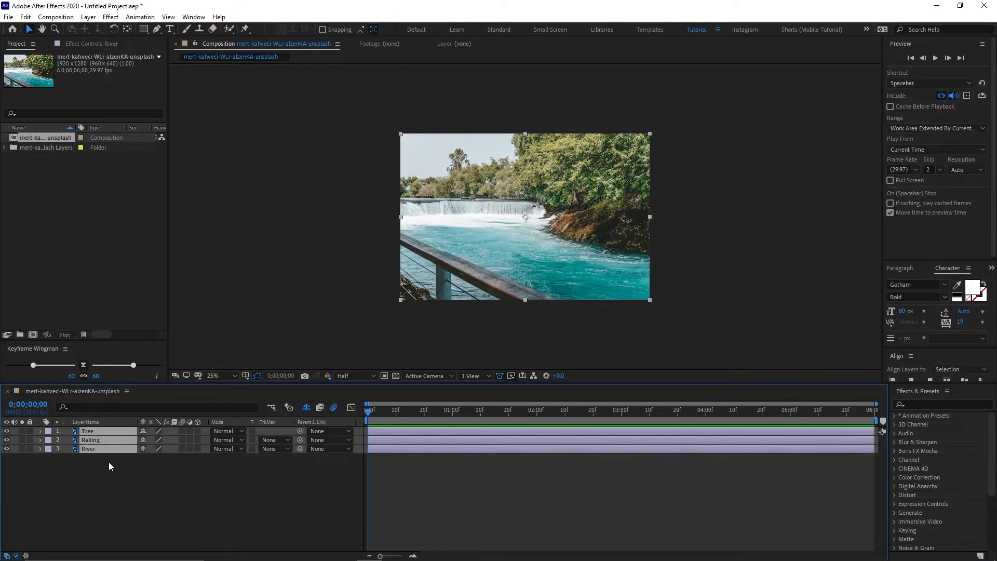
left_click(108, 463)
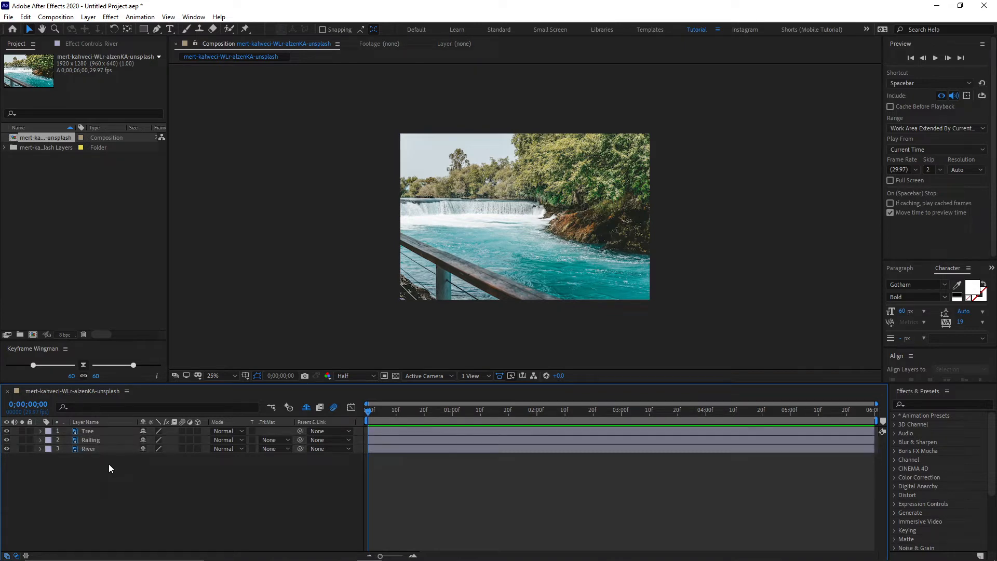
- Save the After Effects project in the Desktop's Plotaverse folder under the same file name as the PSD
scroll(465, 289, "up", 2)
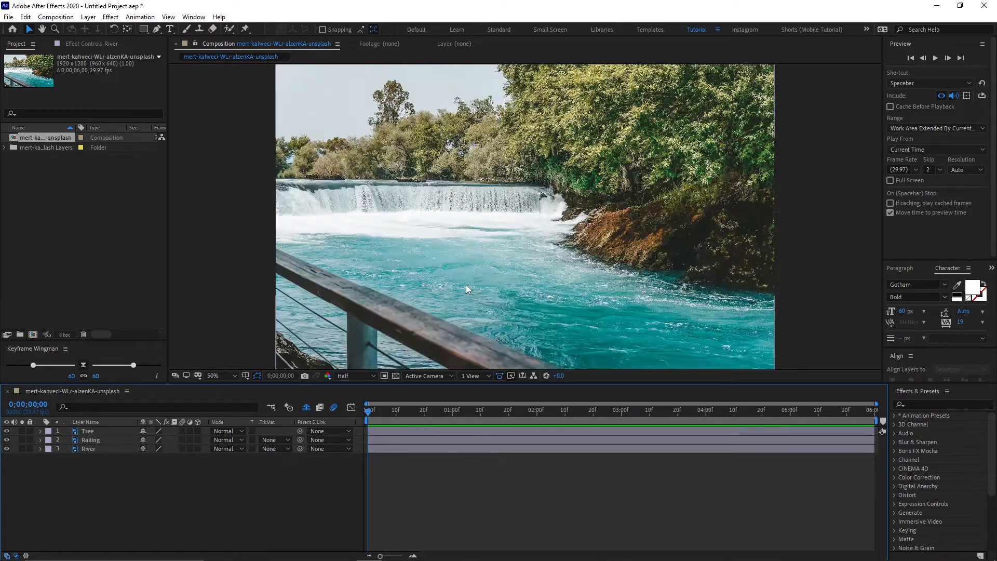
key("ctrl+s")
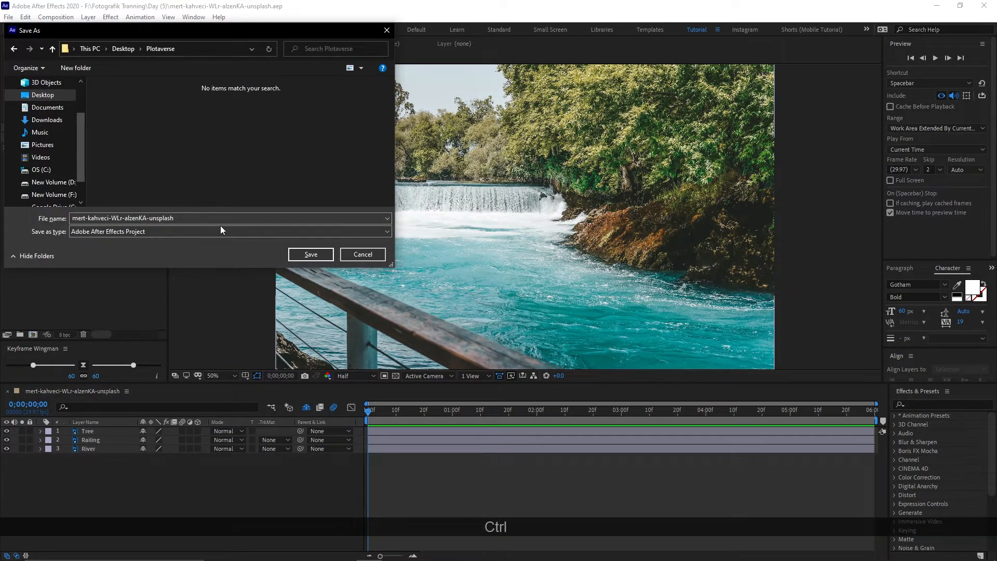
left_click(239, 220)
type("mert-kahveci-WLr-alzenKA-unsplash")
left_click(311, 255)
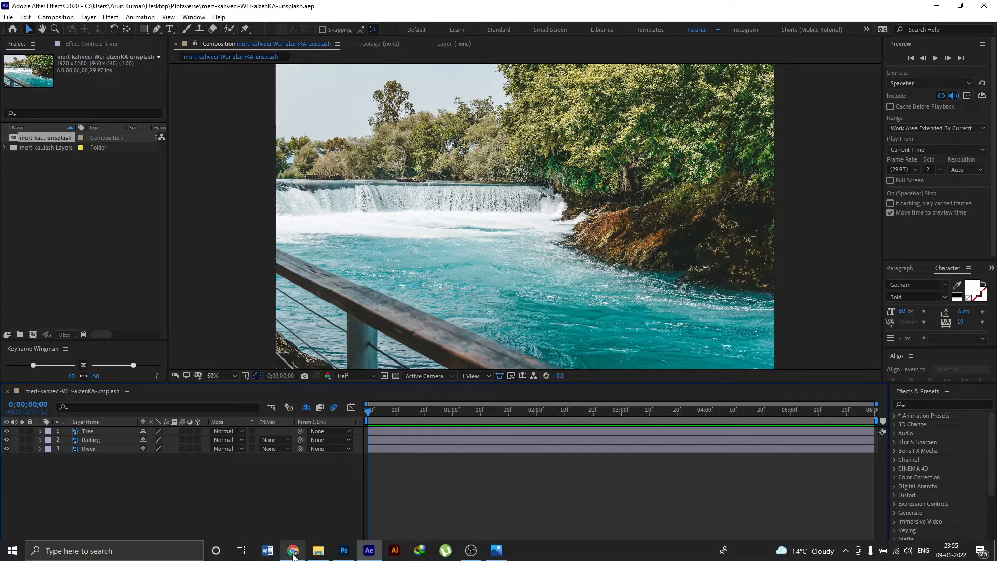
- Switch to Plotagraph Pro in the browser and create a project named River from the River image in the Plotaverse folder
left_click(294, 551)
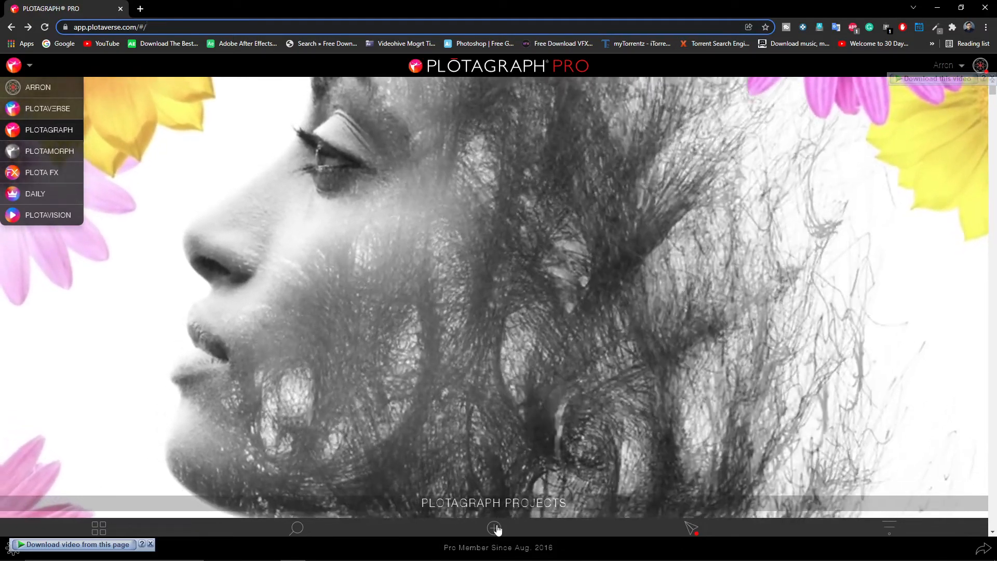
left_click(496, 526)
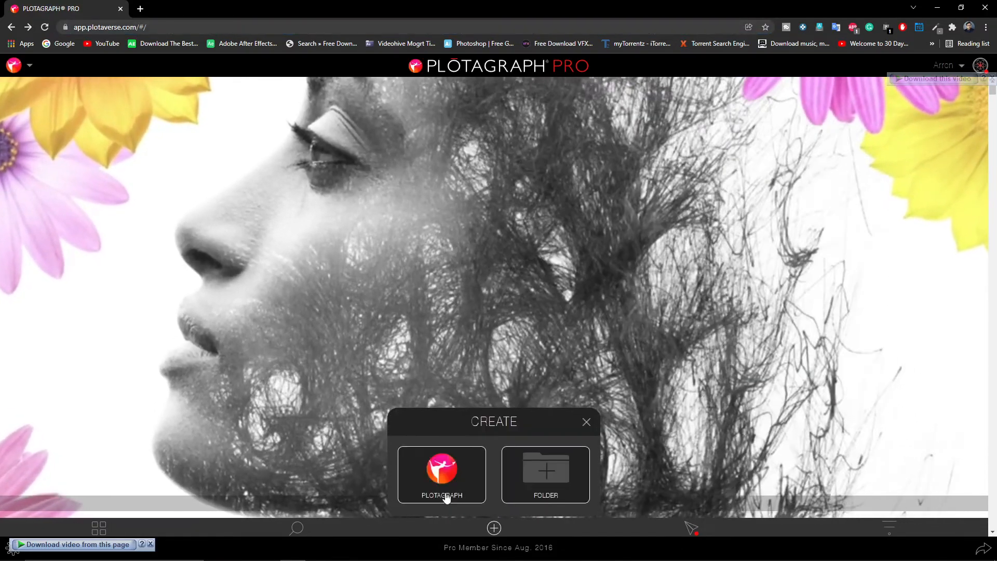
left_click(452, 485)
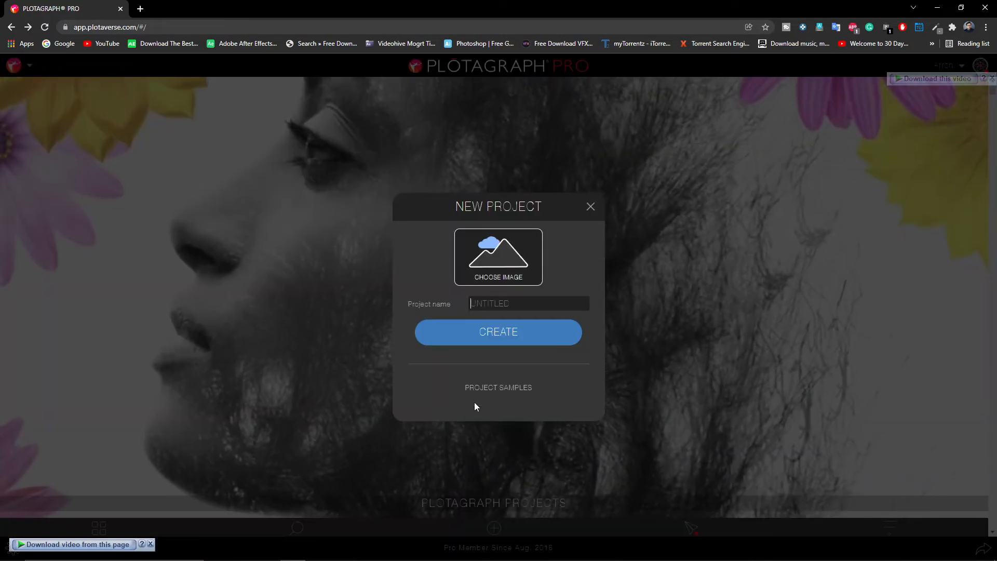
left_click(503, 267)
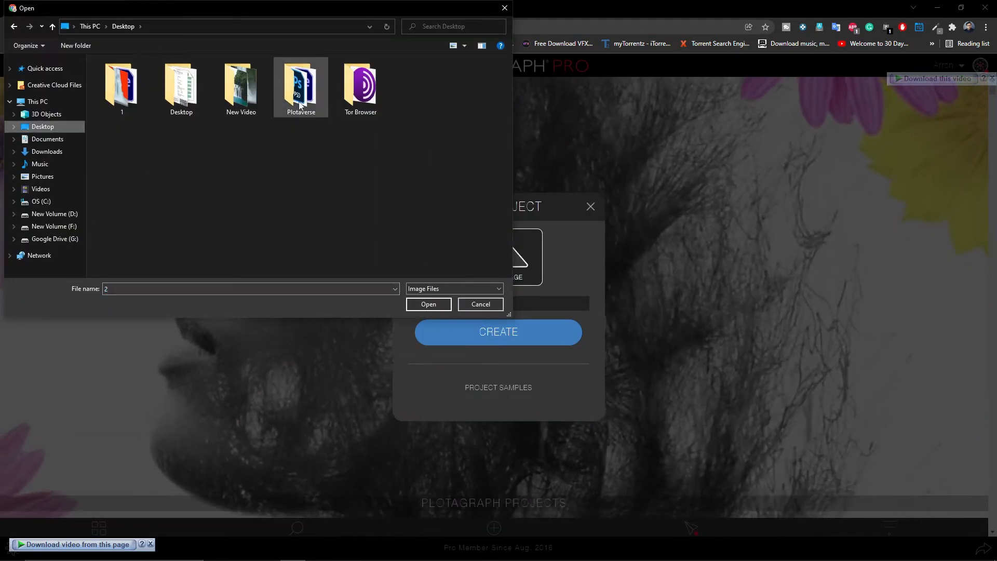
double_click(285, 87)
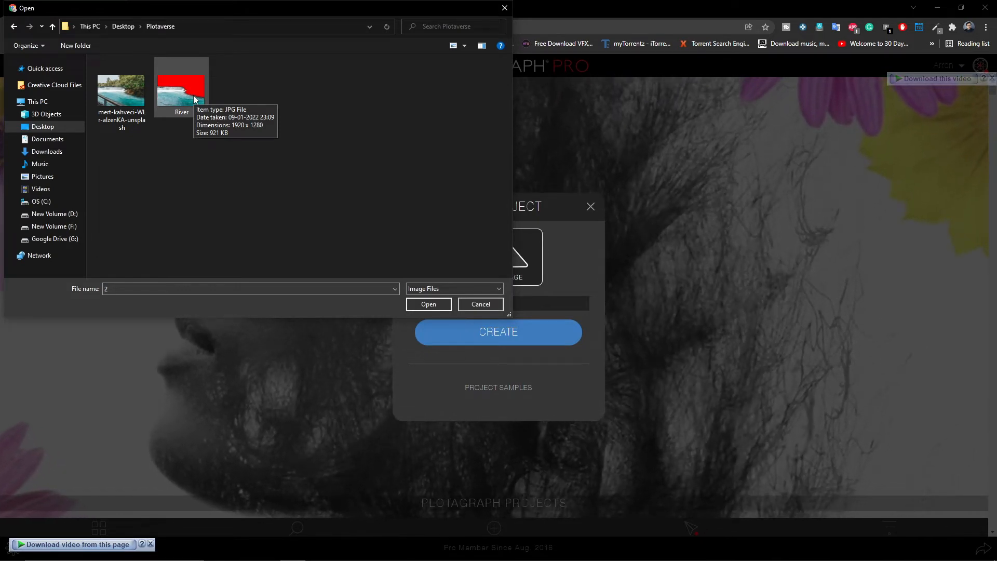
left_click(194, 99)
left_click(428, 304)
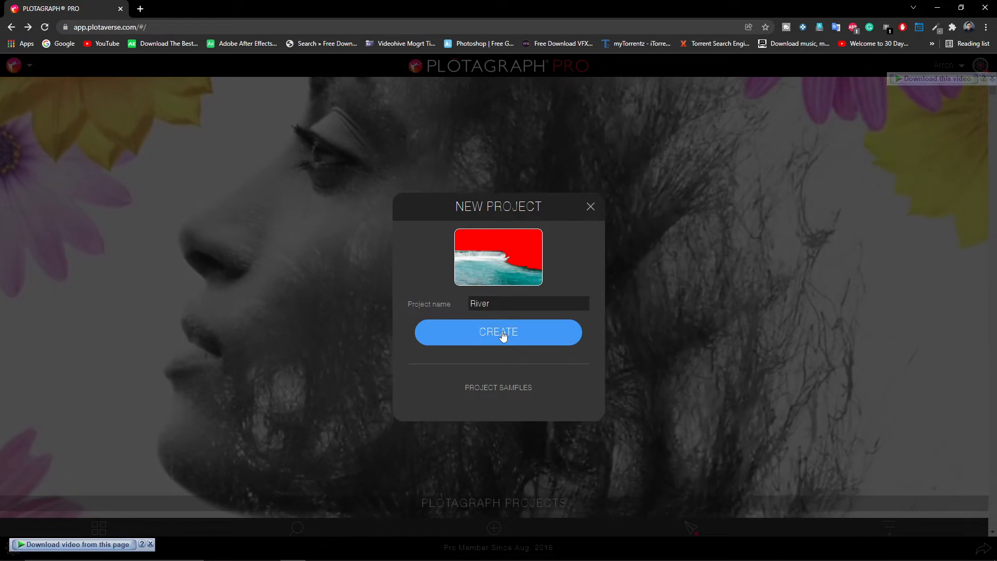
left_click(502, 333)
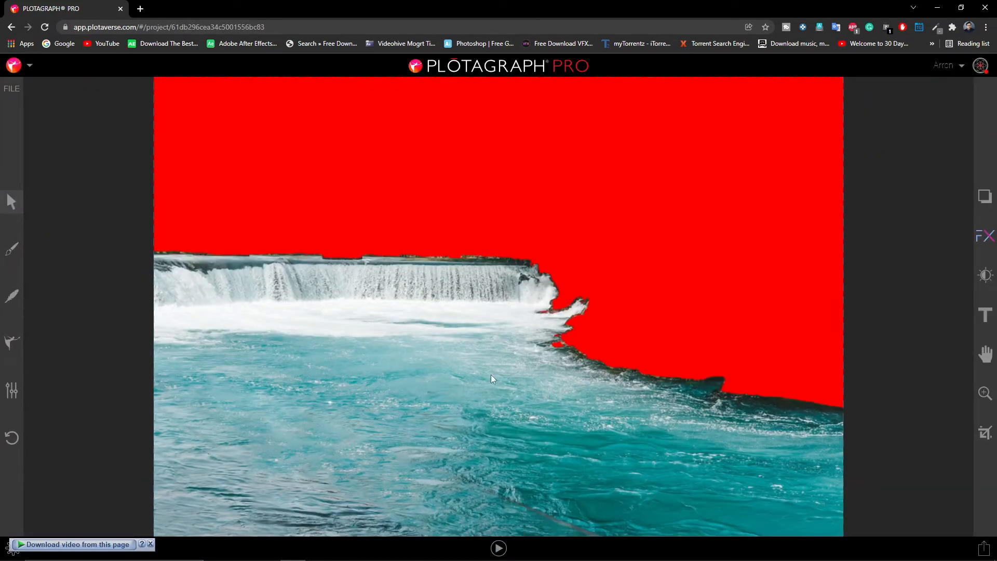
- Add animation points following the flow along the far bank, the waterfall and the white foam at its base
left_click(12, 342)
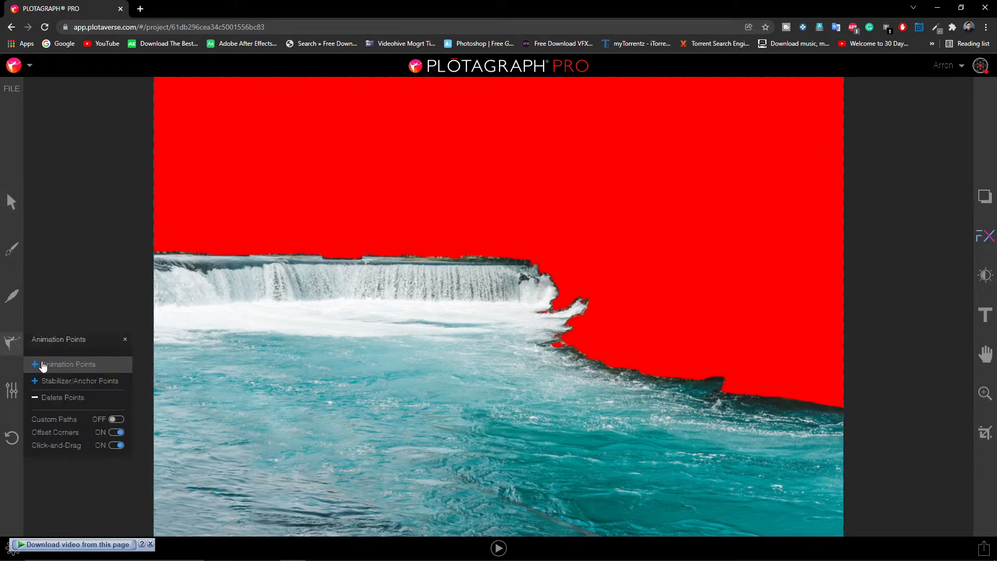
left_click(91, 369)
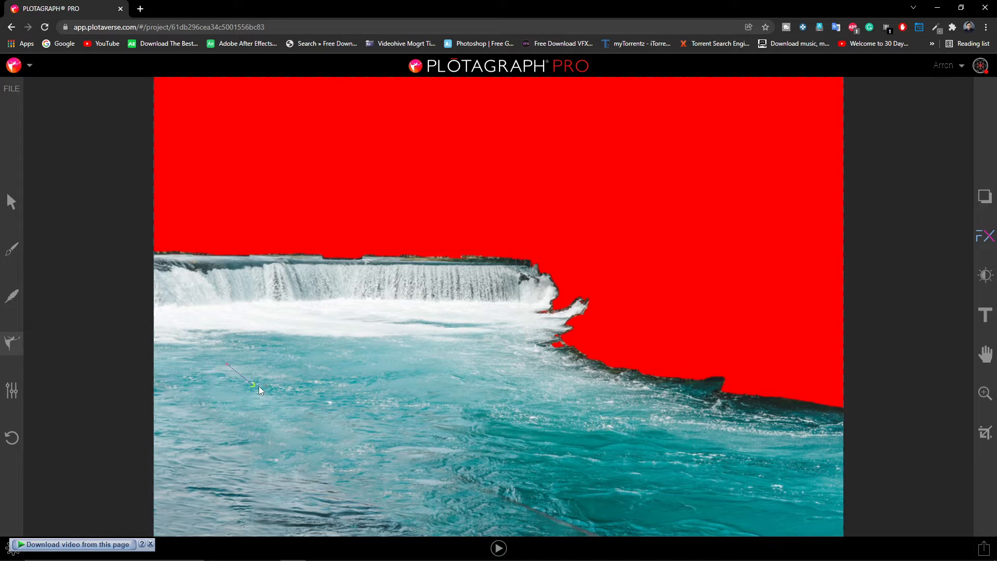
key("ctrl+z")
key("ctrl+z")
left_click_drag(829, 429, 839, 430)
left_click_drag(156, 332, 163, 334)
left_click_drag(257, 324, 289, 327)
left_click_drag(210, 309, 210, 312)
left_click_drag(285, 310, 291, 312)
left_click_drag(383, 309, 392, 309)
left_click_drag(504, 316, 514, 318)
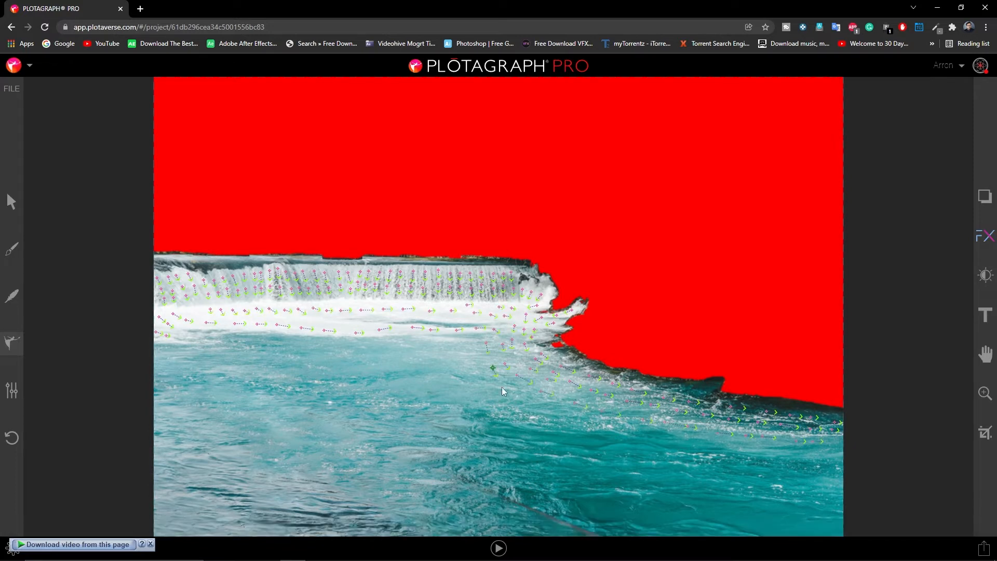
- Fill the open turquoise water with animation points directed downstream, and preview the motion
left_click_drag(431, 349, 436, 349)
left_click_drag(444, 349, 452, 349)
left_click_drag(280, 351, 288, 352)
left_click_drag(326, 368, 344, 375)
left_click_drag(445, 406, 456, 406)
left_click_drag(364, 358, 376, 358)
left_click_drag(406, 383, 421, 383)
left_click_drag(432, 382, 441, 381)
left_click_drag(370, 420, 390, 428)
left_click_drag(498, 460, 516, 463)
left_click_drag(374, 437, 403, 445)
left_click_drag(410, 447, 434, 454)
left_click_drag(161, 402, 185, 405)
left_click_drag(336, 442, 357, 447)
left_click_drag(307, 452, 330, 459)
left_click_drag(312, 474, 331, 477)
left_click(499, 551)
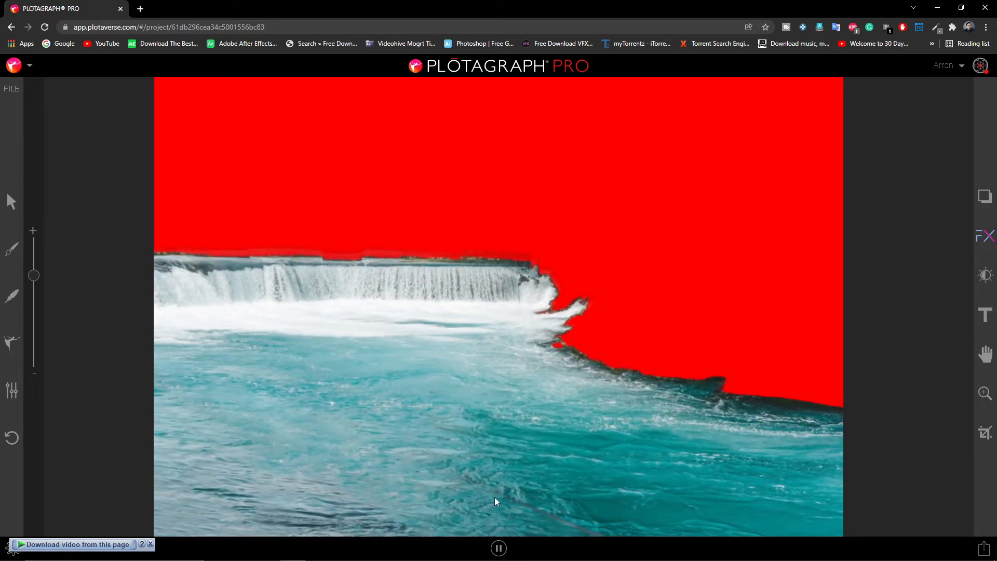
left_click(498, 548)
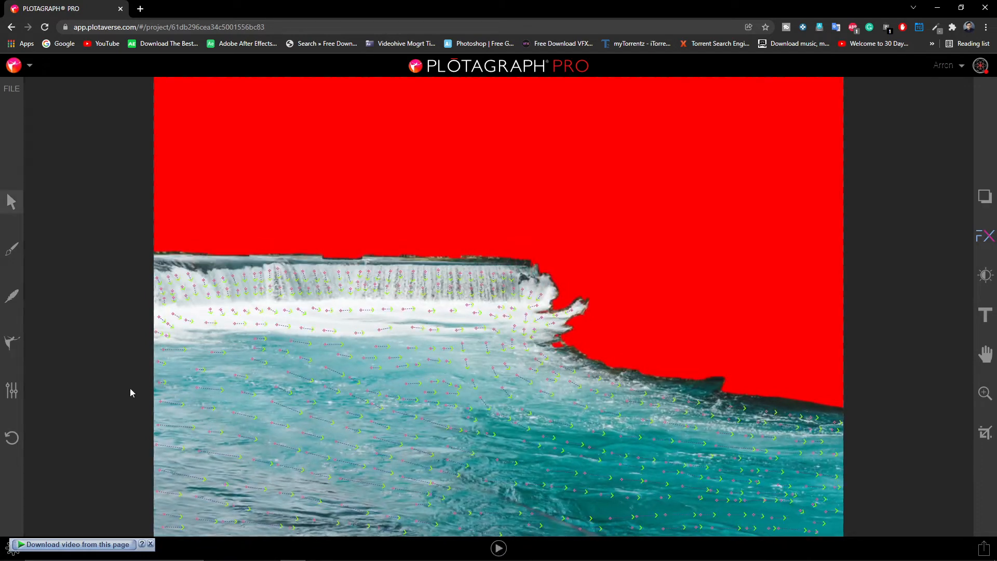
- Add a row of stabilizer/anchor points along the top edge of the waterfall, and preview the motion
left_click(11, 347)
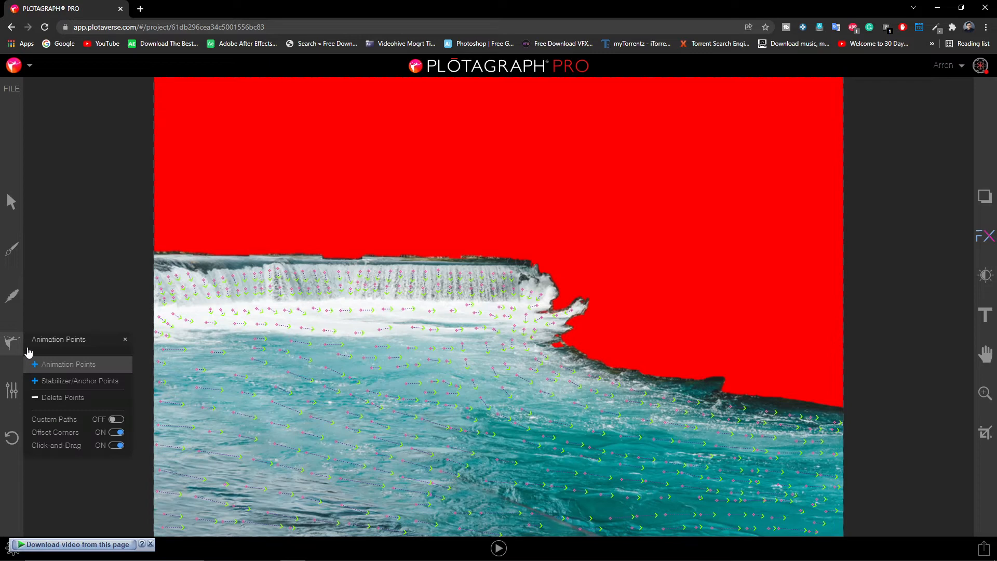
left_click(59, 382)
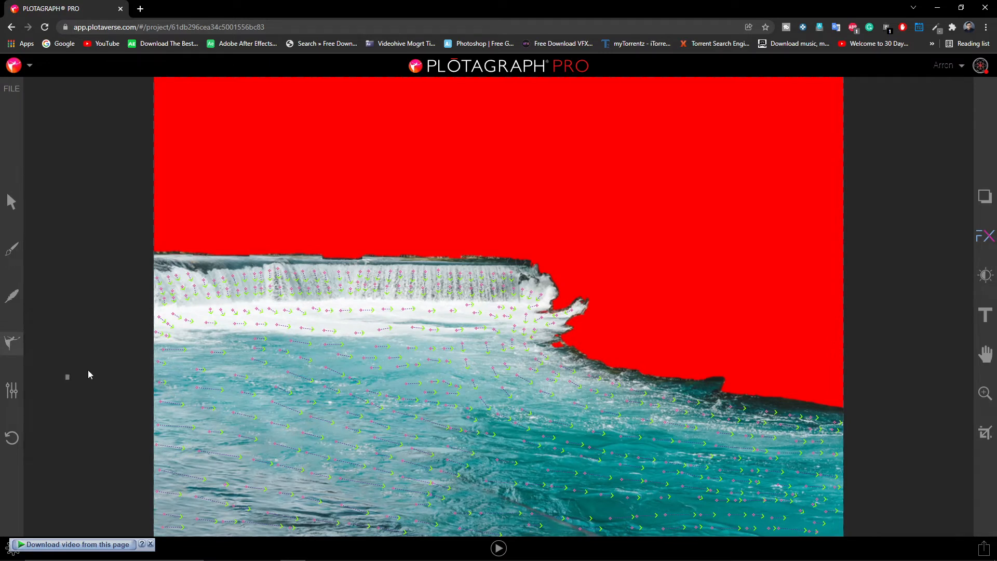
left_click(157, 264)
left_click(161, 268)
left_click(165, 265)
left_click(165, 260)
left_click(175, 260)
left_click(191, 266)
left_click(200, 262)
left_click(218, 264)
left_click(241, 259)
left_click(252, 259)
left_click(268, 259)
left_click(281, 261)
left_click(293, 262)
left_click(304, 262)
left_click(312, 262)
left_click(331, 264)
left_click(324, 262)
left_click(417, 263)
left_click(429, 263)
left_click(436, 263)
left_click(511, 263)
left_click(161, 269)
left_click(499, 547)
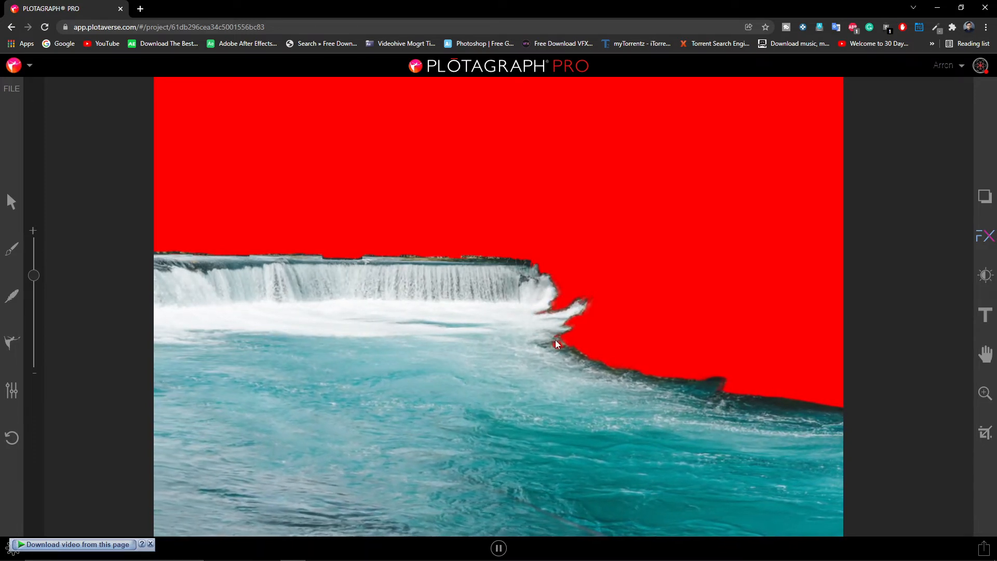
left_click(498, 547)
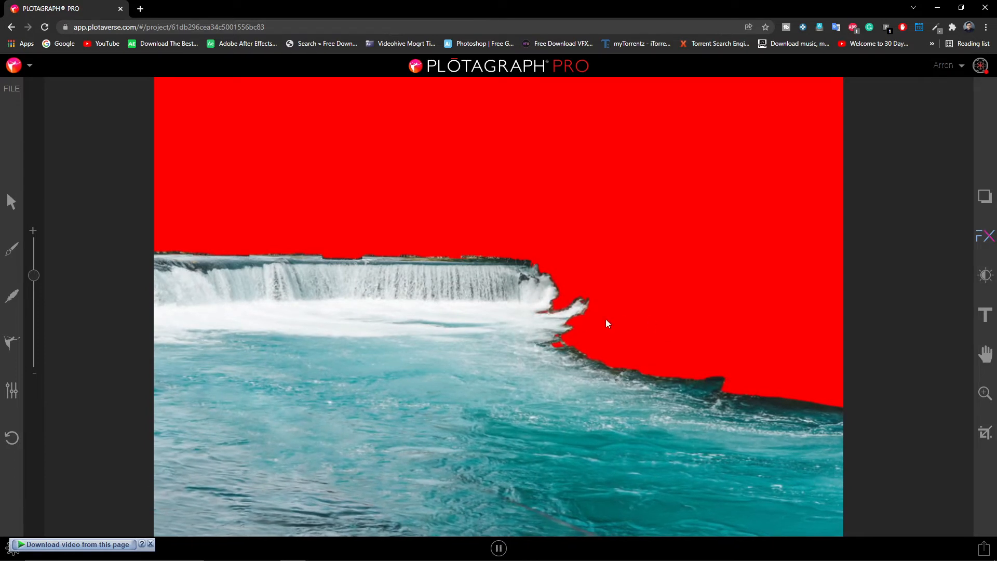
- Paint the mask over the cutout edge at the waterfall's end and the bank just below it, and preview the motion
left_click(12, 251)
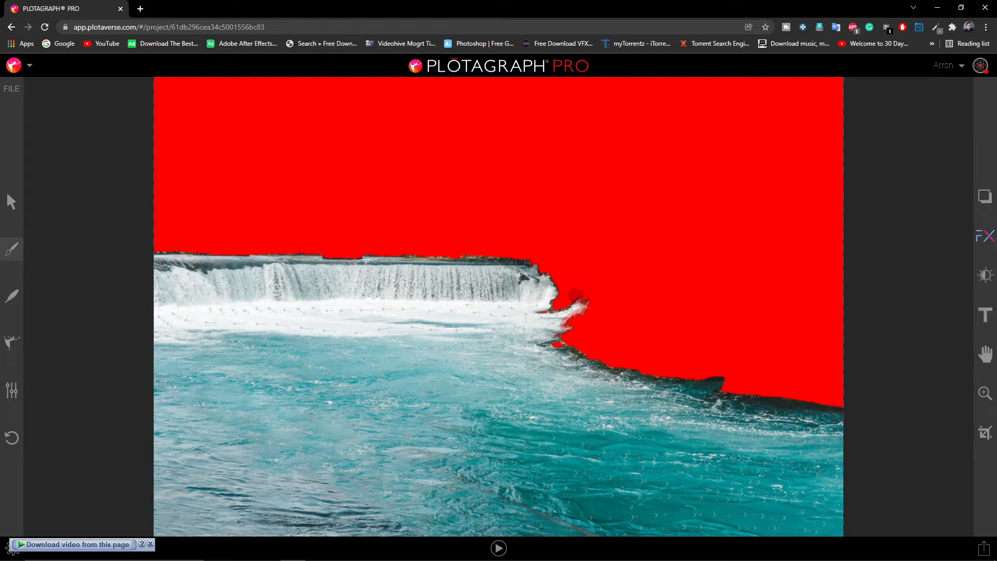
mouse_move(553, 310)
left_mouse_down()
mouse_move(556, 283)
mouse_move(536, 268)
mouse_move(550, 266)
left_mouse_up()
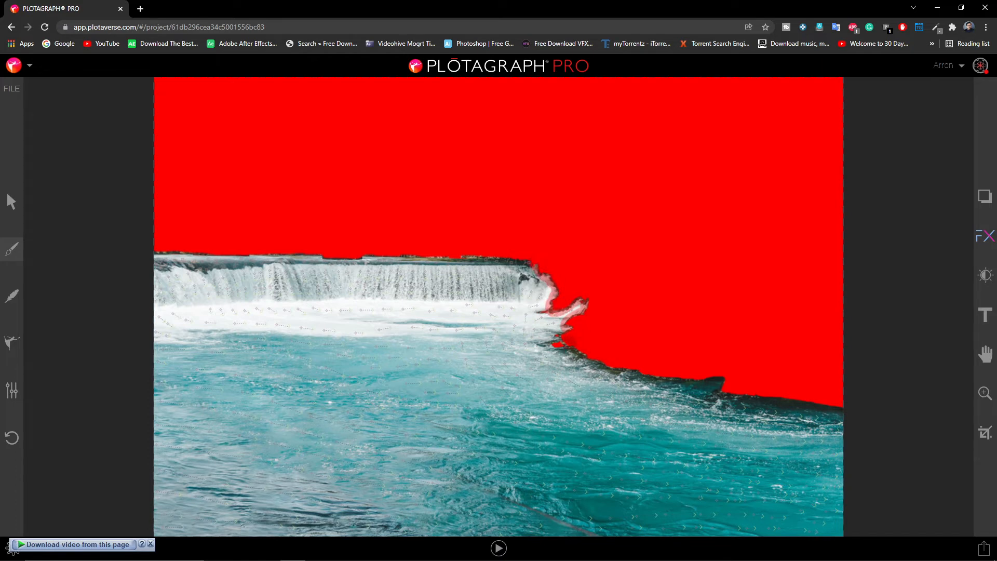
mouse_move(560, 336)
left_mouse_down()
mouse_move(556, 346)
mouse_move(592, 354)
left_mouse_up()
left_click(498, 549)
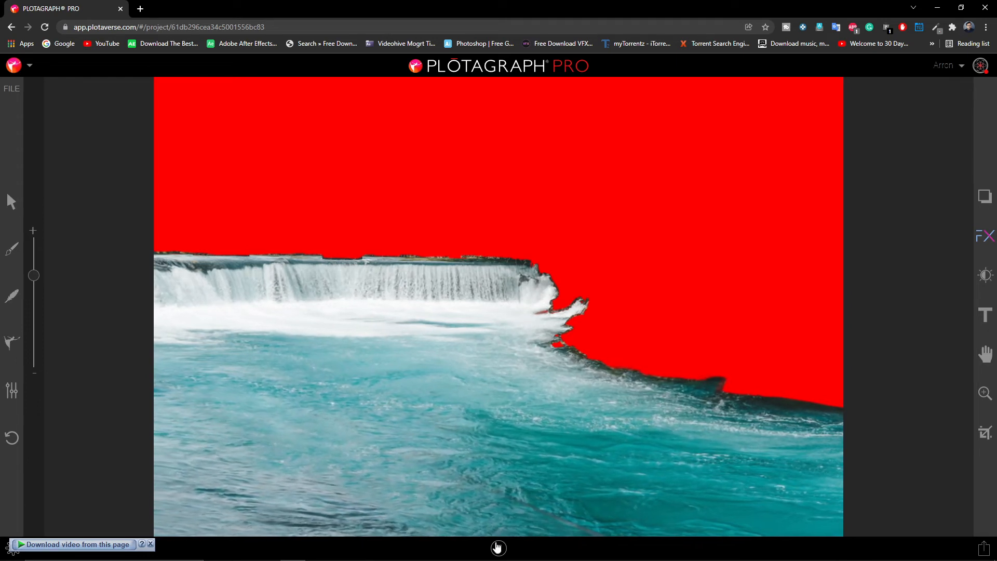
key("space")
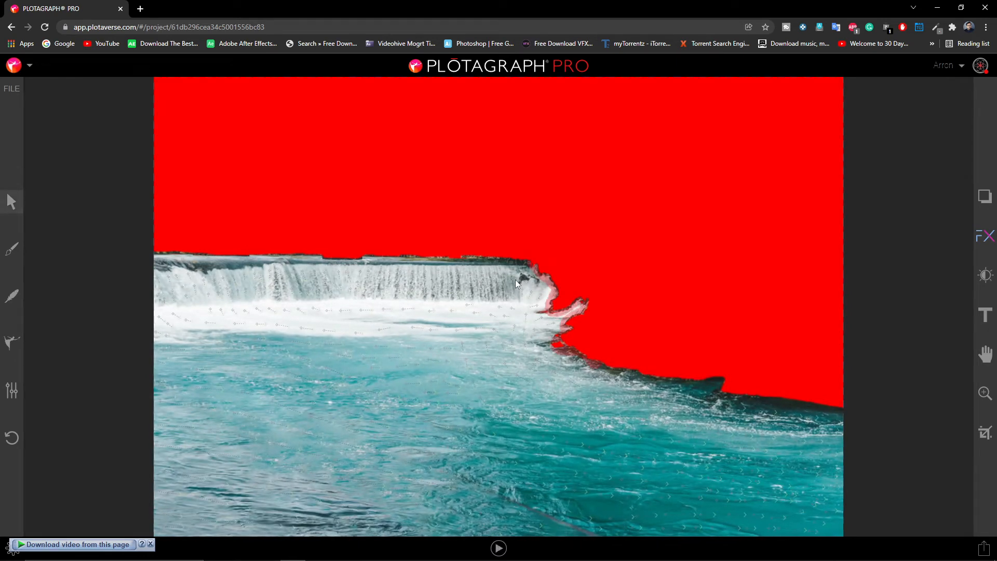
- Mask the dark rock at the end of the waterfall beside the red area, and preview the motion
left_click(12, 250)
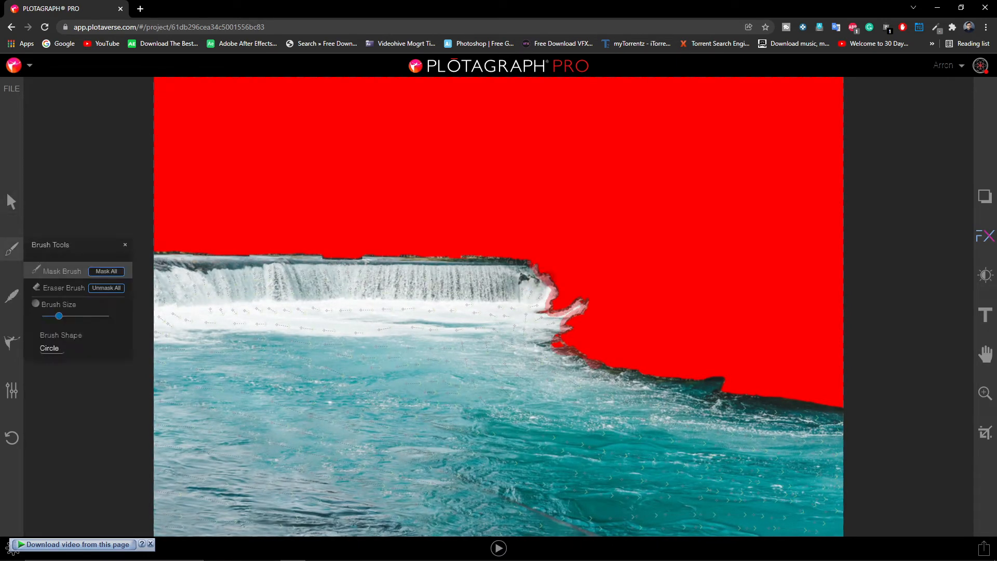
left_click_drag(522, 279, 524, 271)
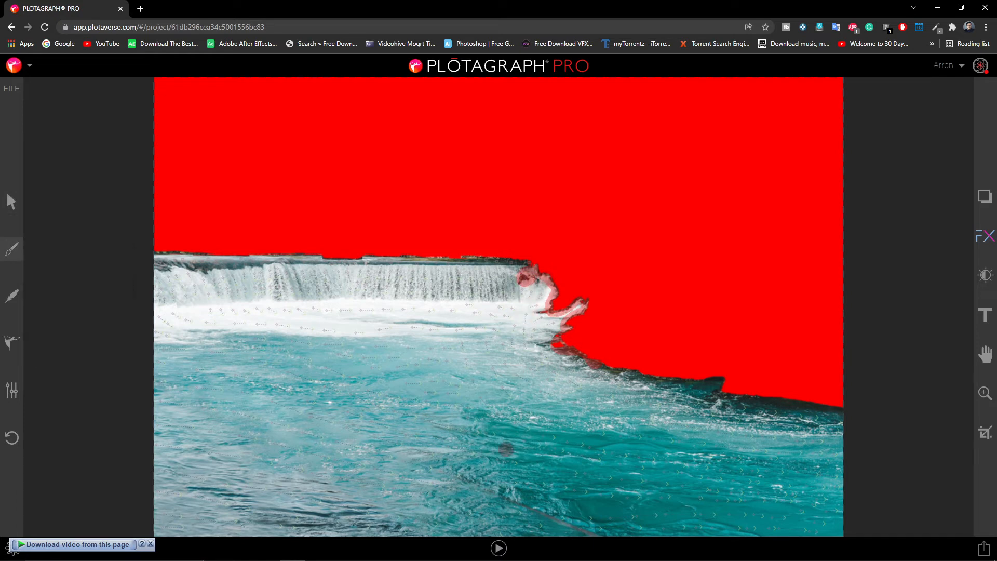
left_click(498, 548)
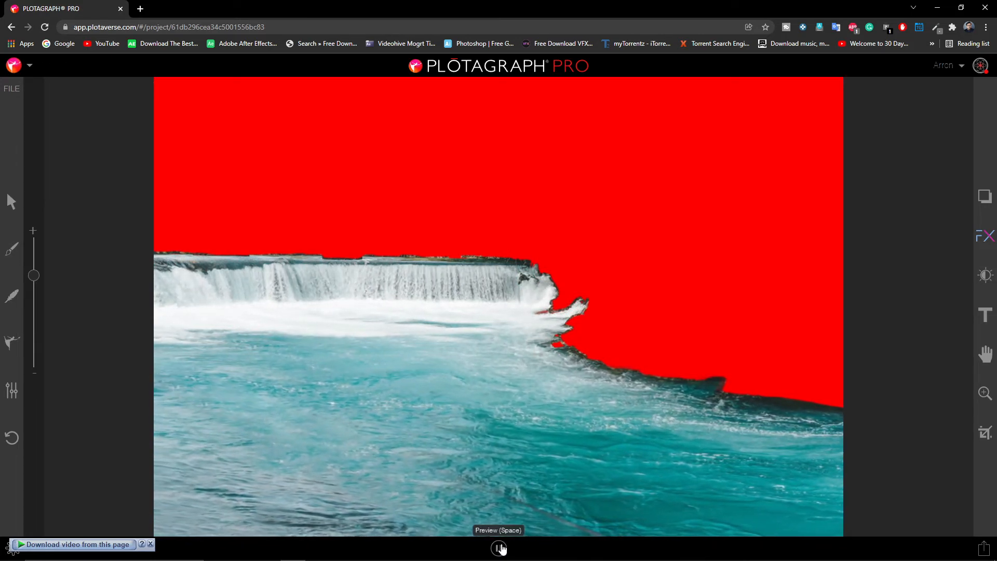
left_click(500, 548)
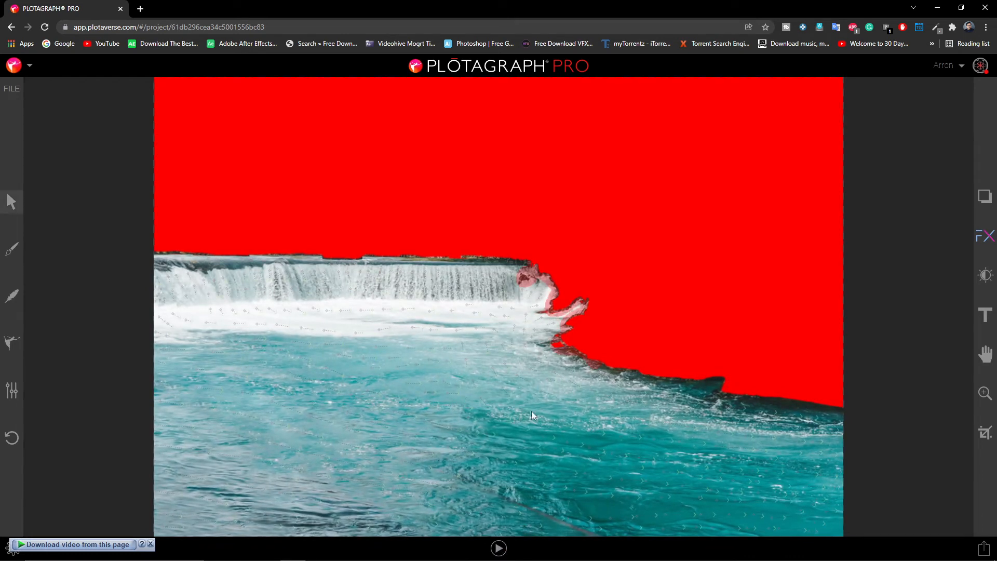
- Start a custom export of the River animation and set its image size to 1,920 px
left_click(984, 550)
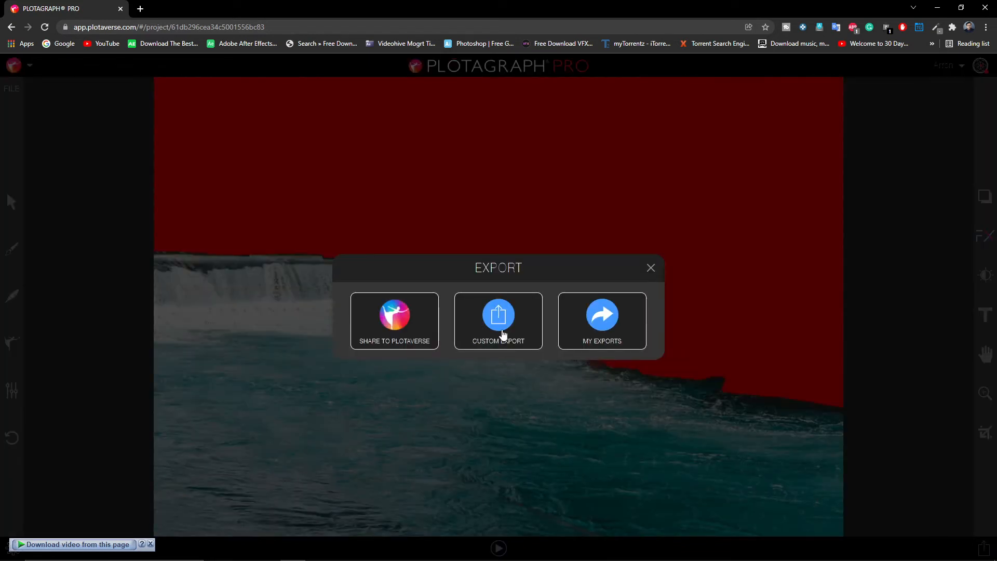
left_click(503, 334)
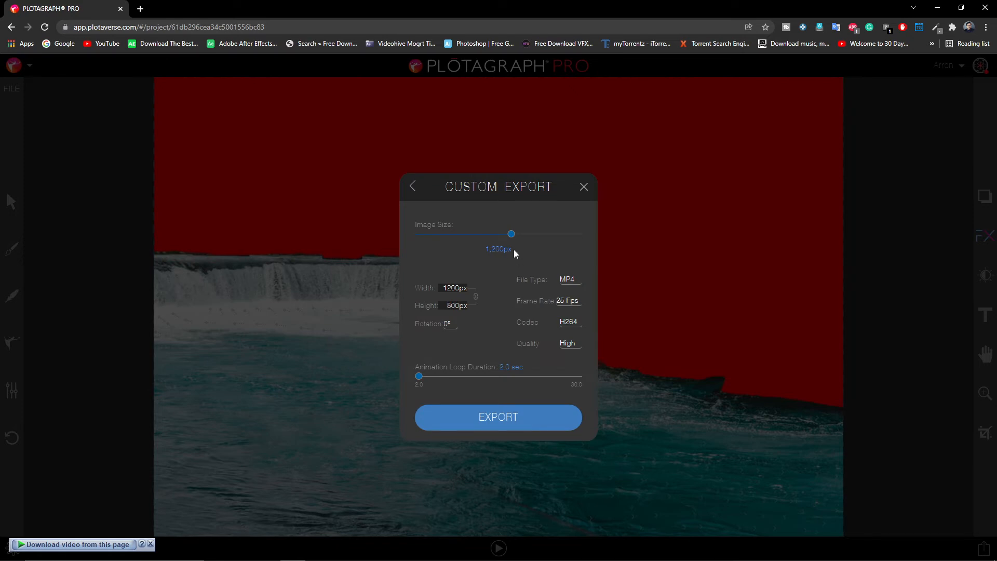
left_click_drag(514, 235, 595, 233)
- Switch to After Effects and set the waterfall composition's duration to 0;00;10;00
left_click(369, 555)
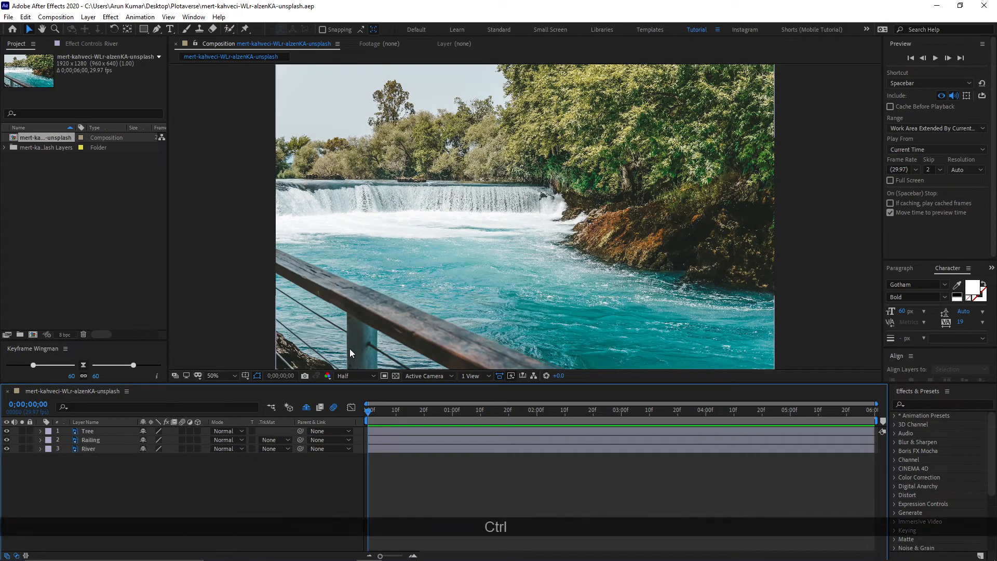
key("ctrl+k")
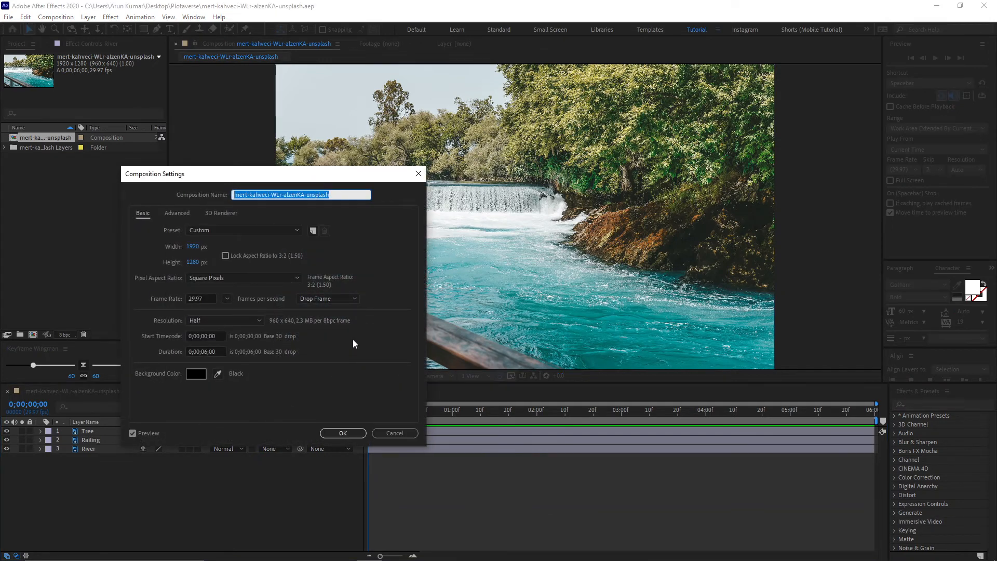
left_click(207, 352)
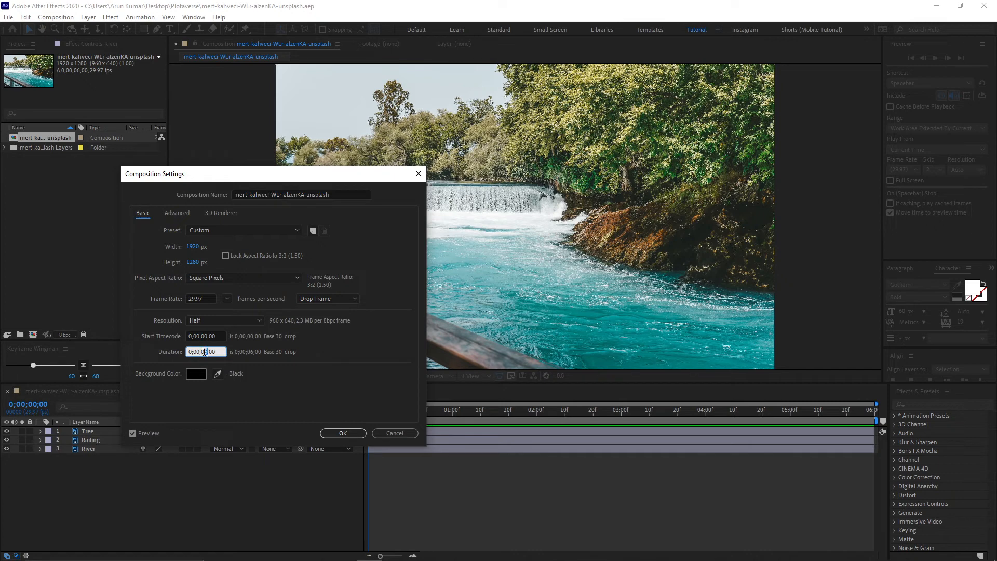
double_click(205, 352)
type("10")
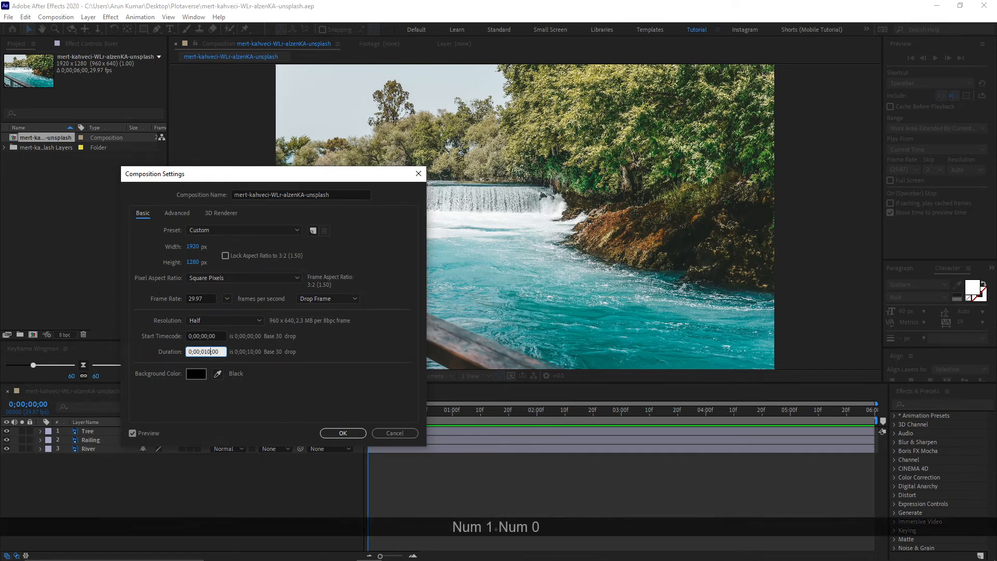
left_click(233, 332)
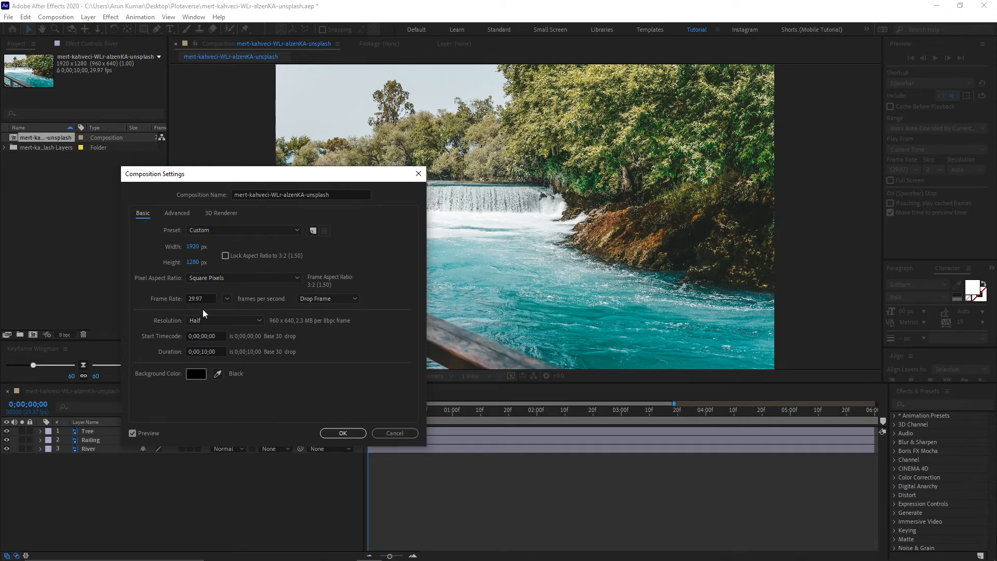
left_click(343, 433)
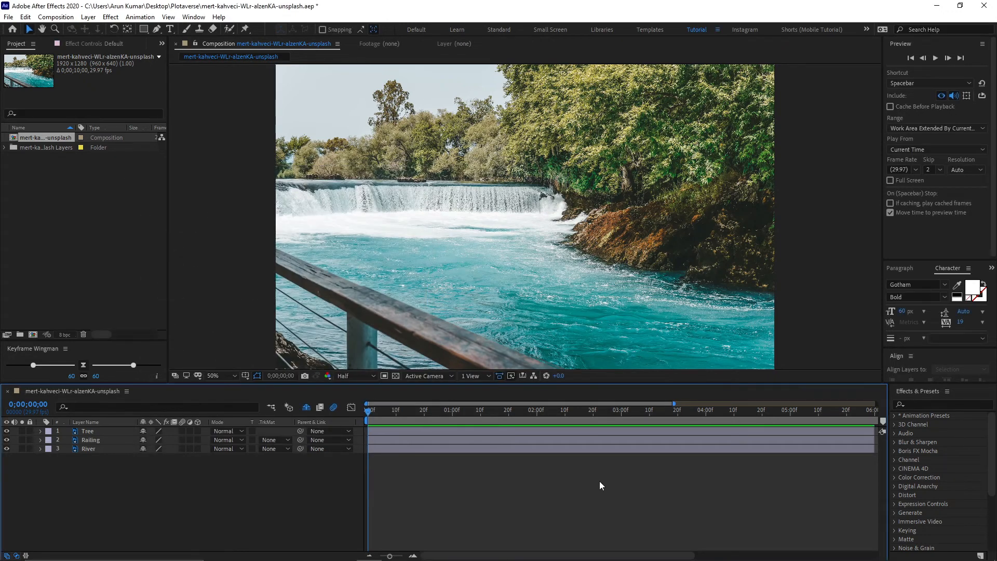
- Extend the Tree, Railing and River layers to the composition's 10-second end, and return the playhead to the start
left_click(559, 450)
left_click(566, 431, "shift")
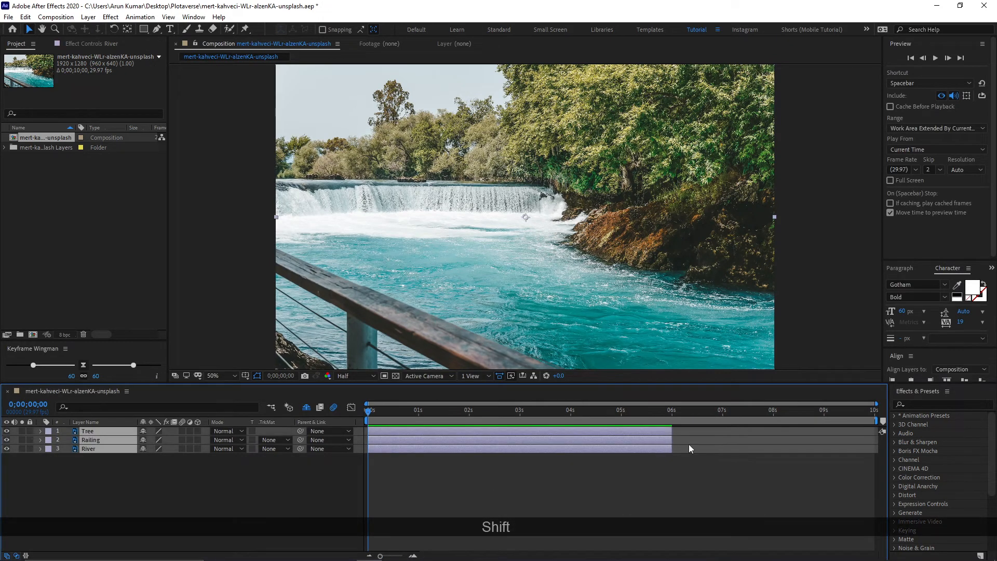
left_click_drag(673, 439, 882, 433)
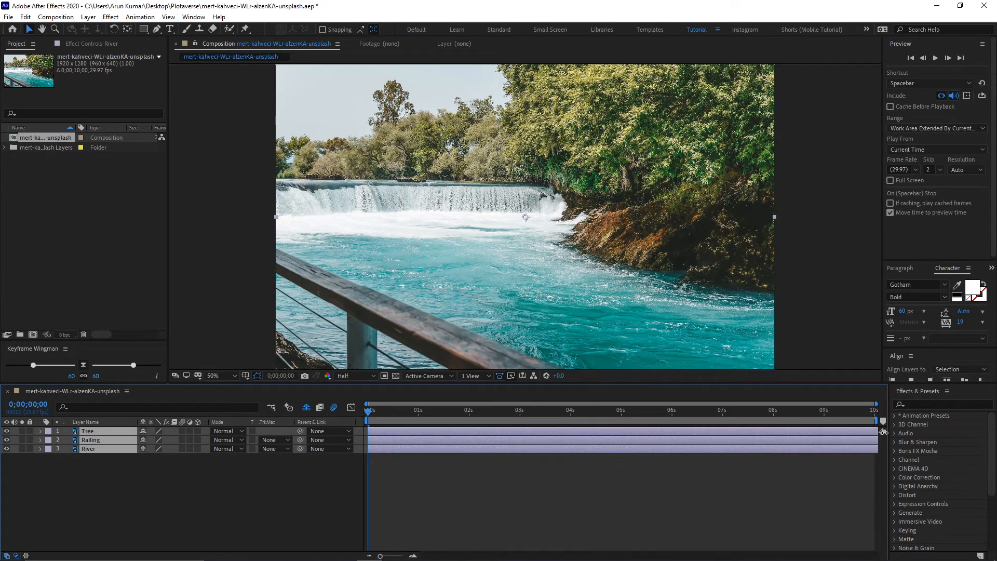
left_click(667, 484)
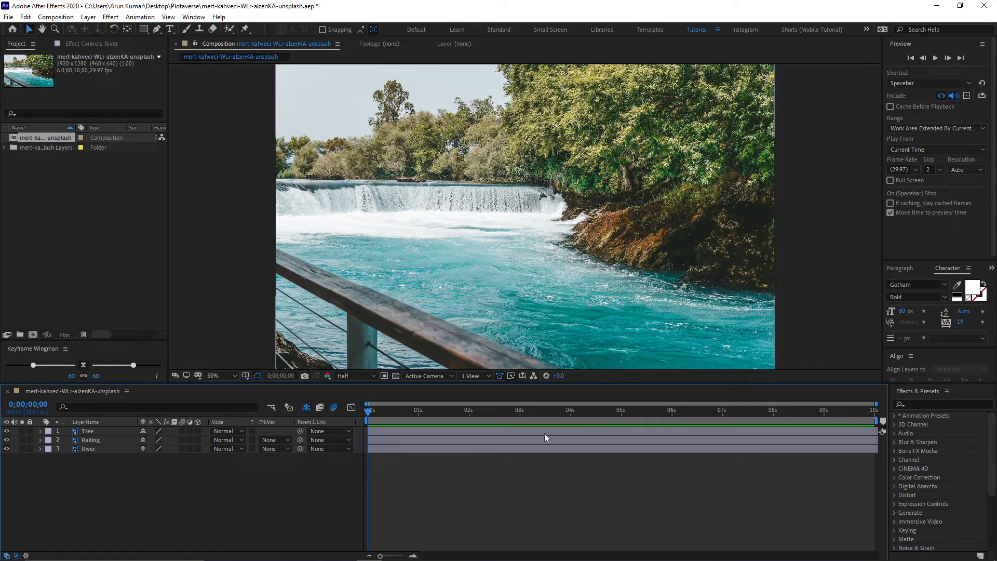
left_click_drag(535, 413, 369, 413)
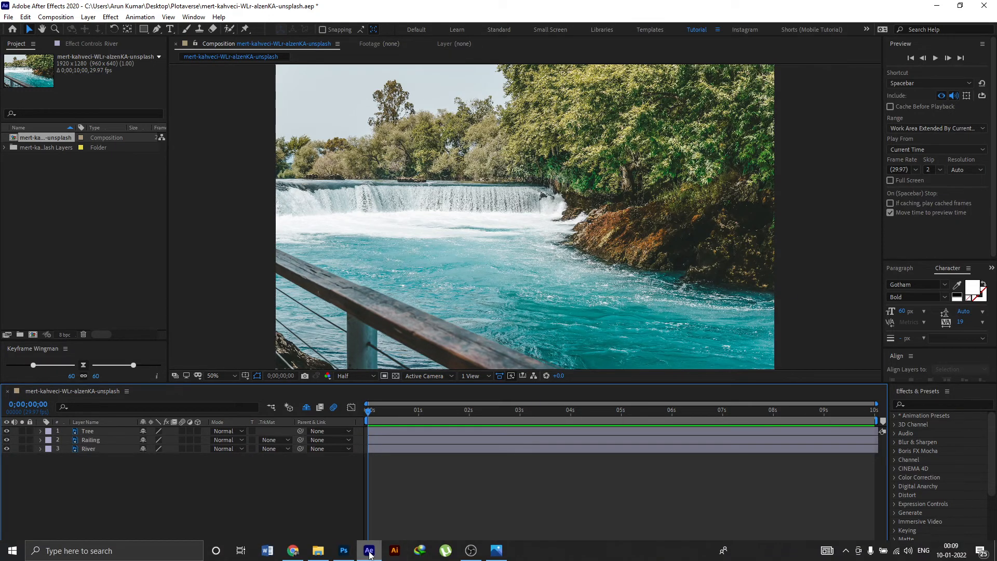
- Back in Plotagraph Pro, export the River animation as MP4 at 29.97 fps with a 10-second loop duration
left_click(305, 551)
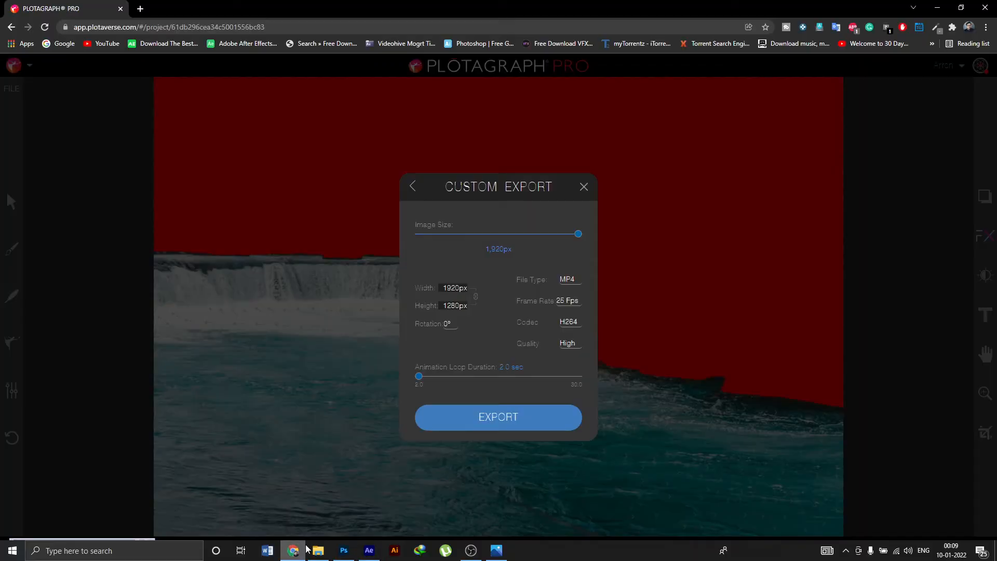
left_click(571, 303)
left_click(581, 376)
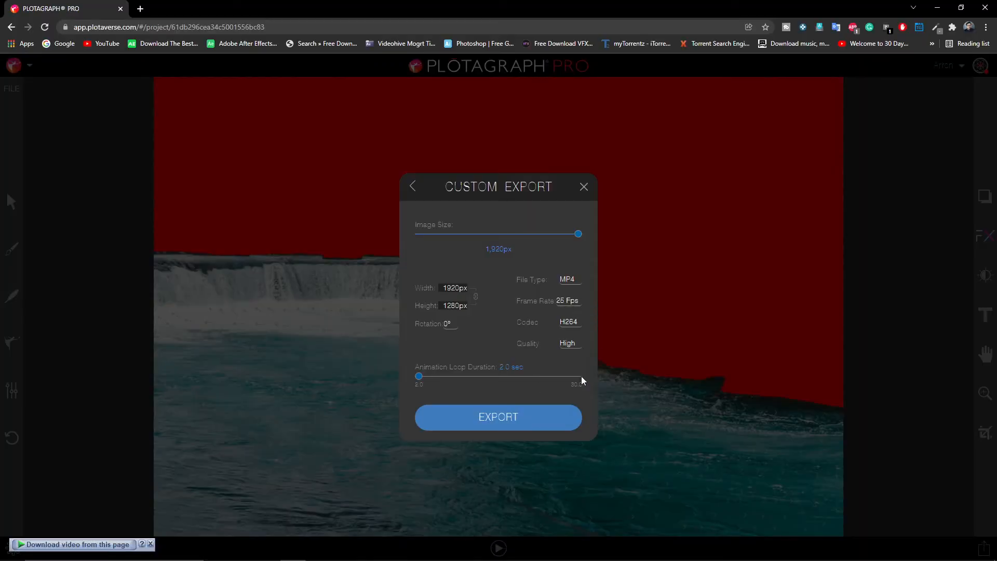
left_click_drag(426, 379, 469, 375)
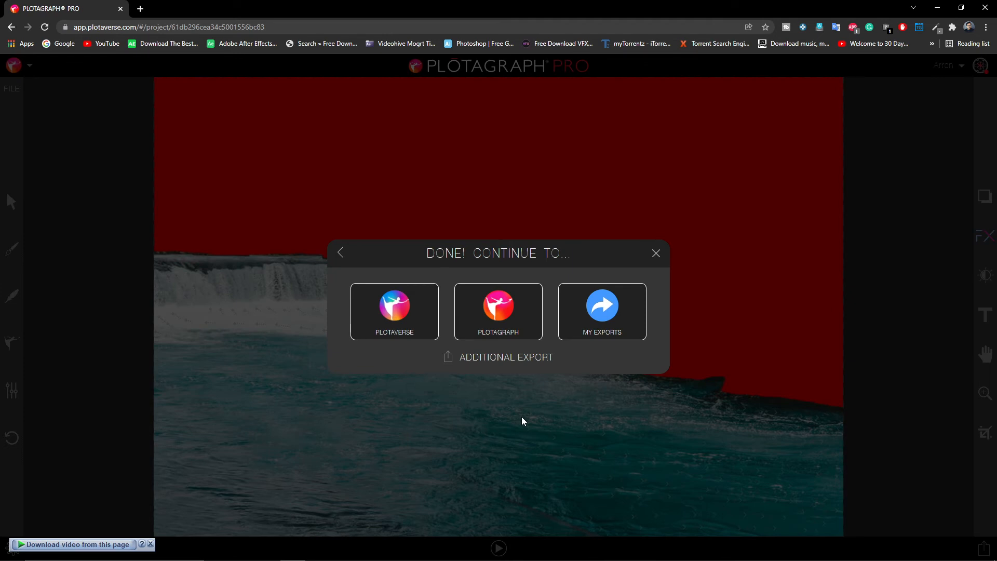
- Download the River export from My Exports into the Plotaverse folder on the Desktop, and return to After Effects
left_click(600, 314)
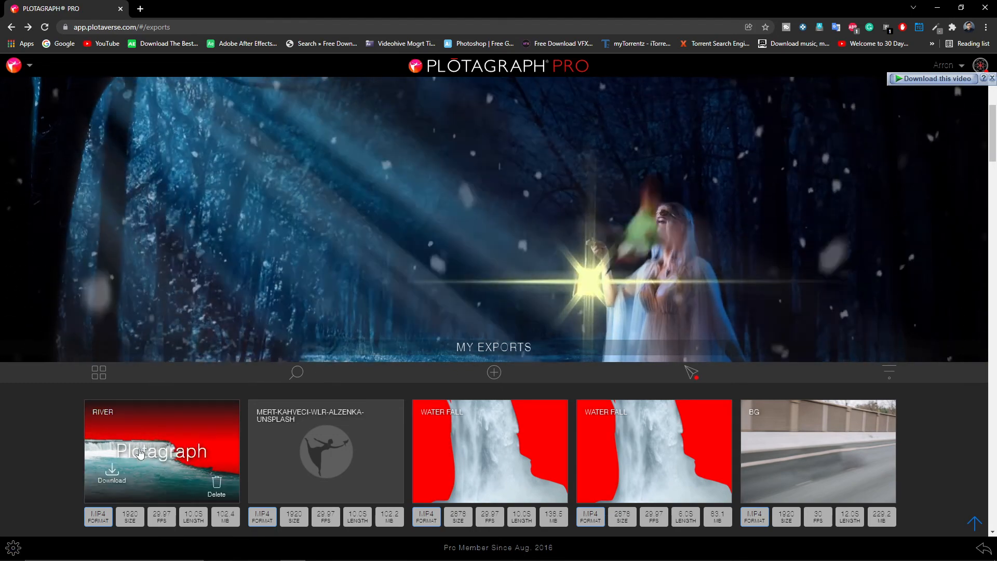
left_click(110, 474)
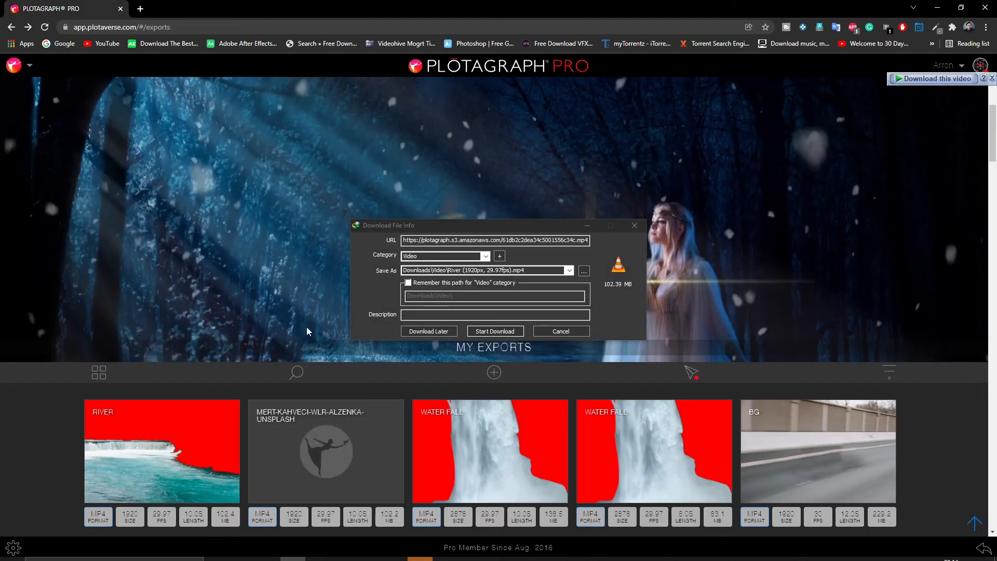
left_click(586, 270)
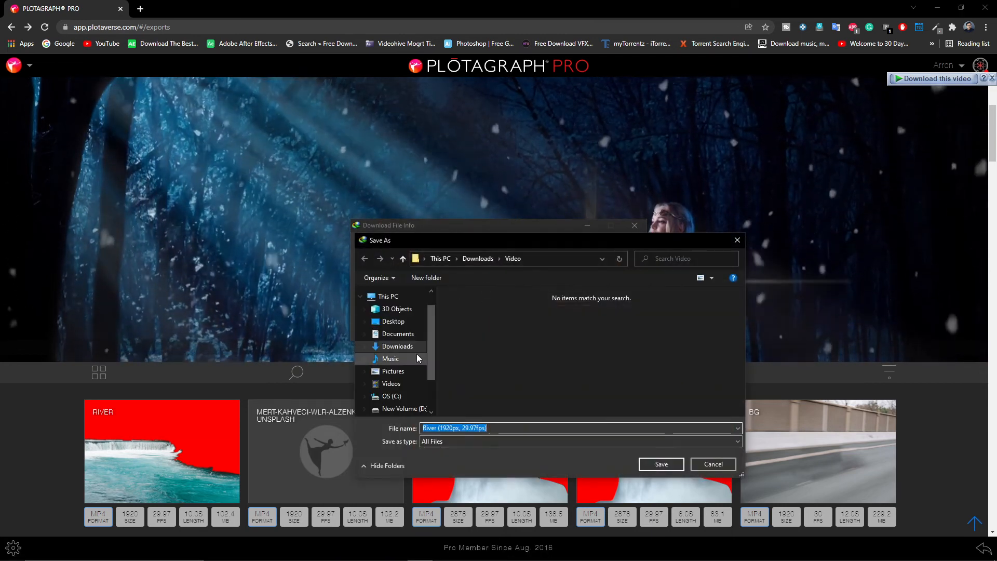
left_click(394, 321)
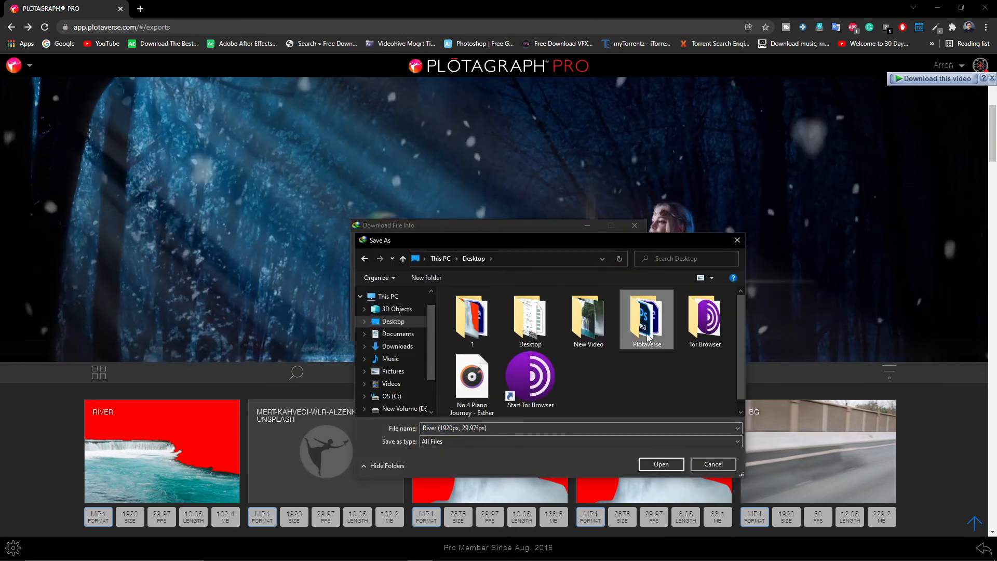
double_click(648, 337)
key("Return")
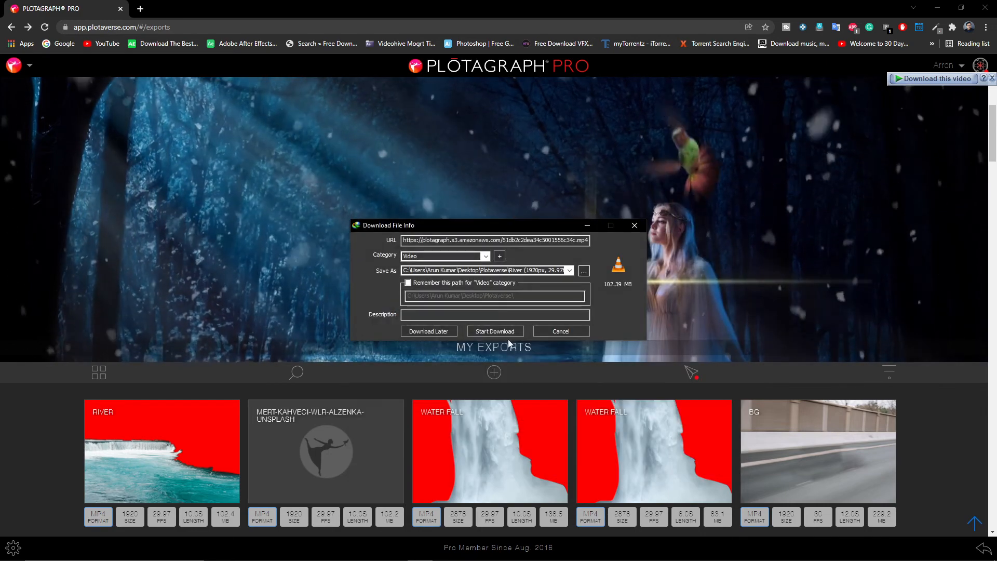
left_click(494, 327)
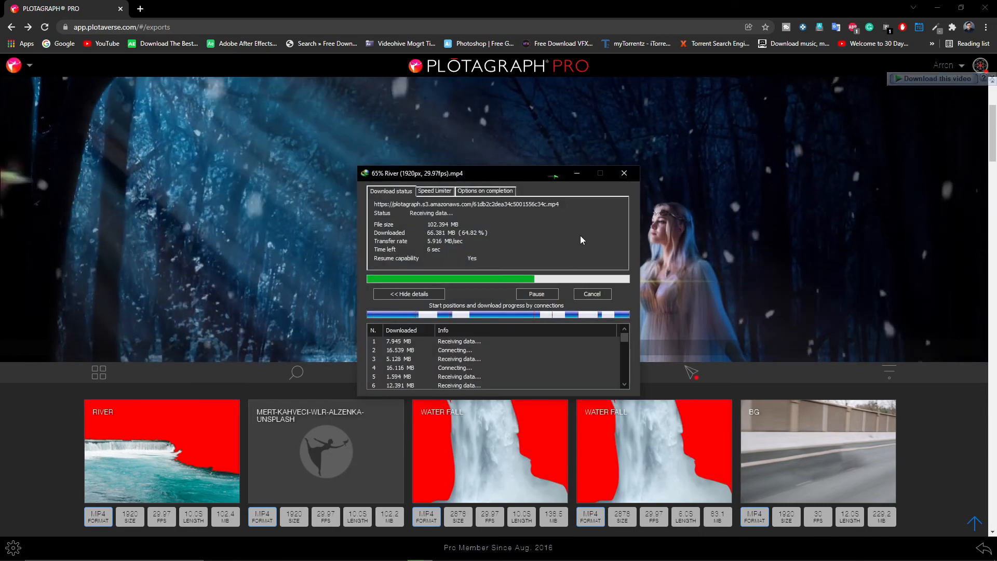
left_click(941, 4)
left_click(941, 6)
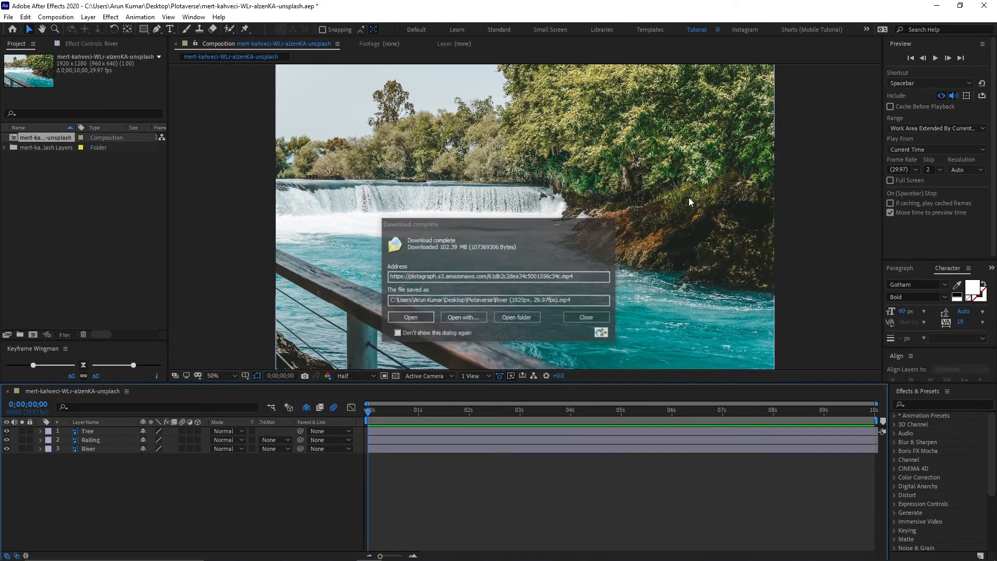
left_click(605, 224)
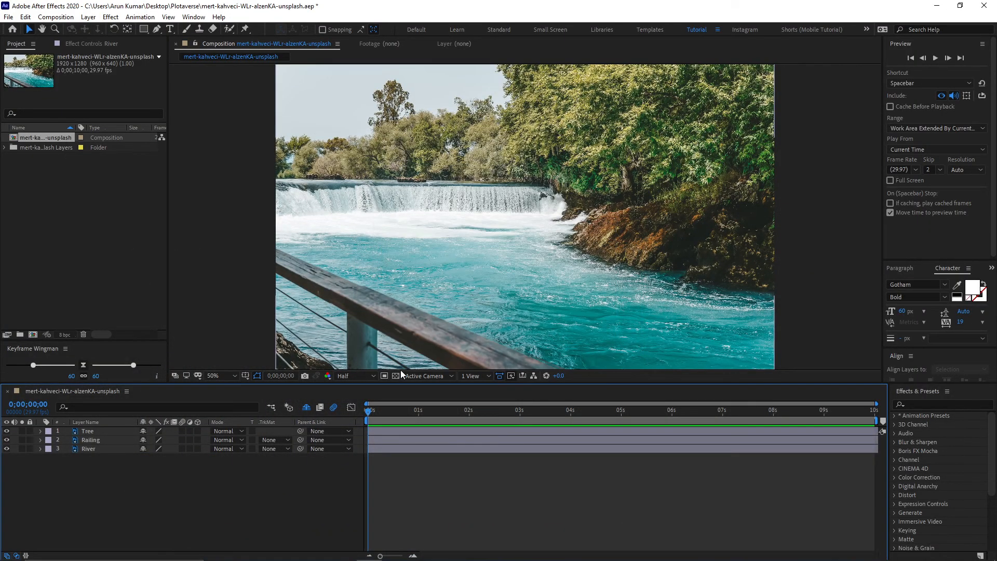
- Play the River (1920px, 29.97fps) video from the Plotaverse folder, and import it into the After Effects project
left_click(317, 552)
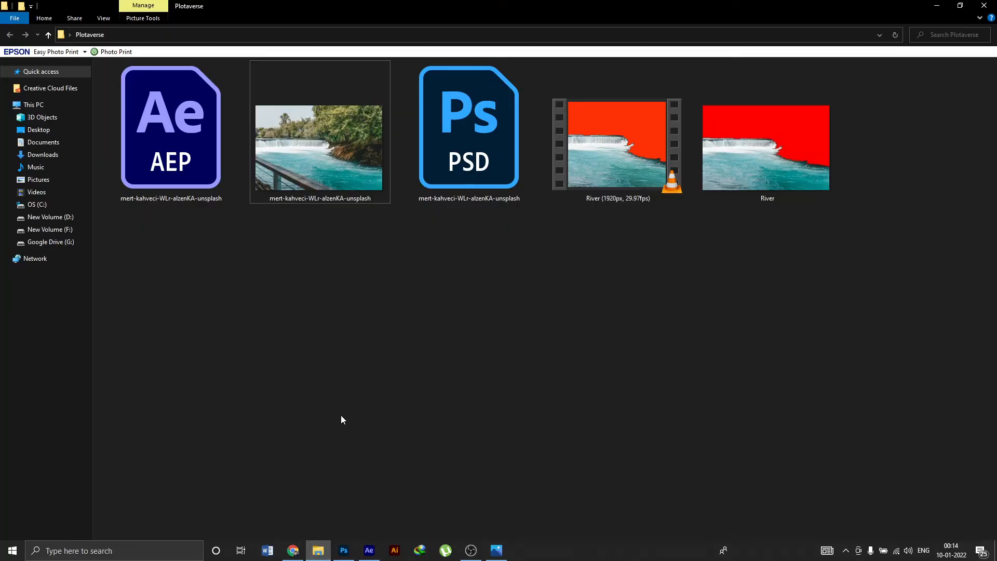
left_click(635, 184)
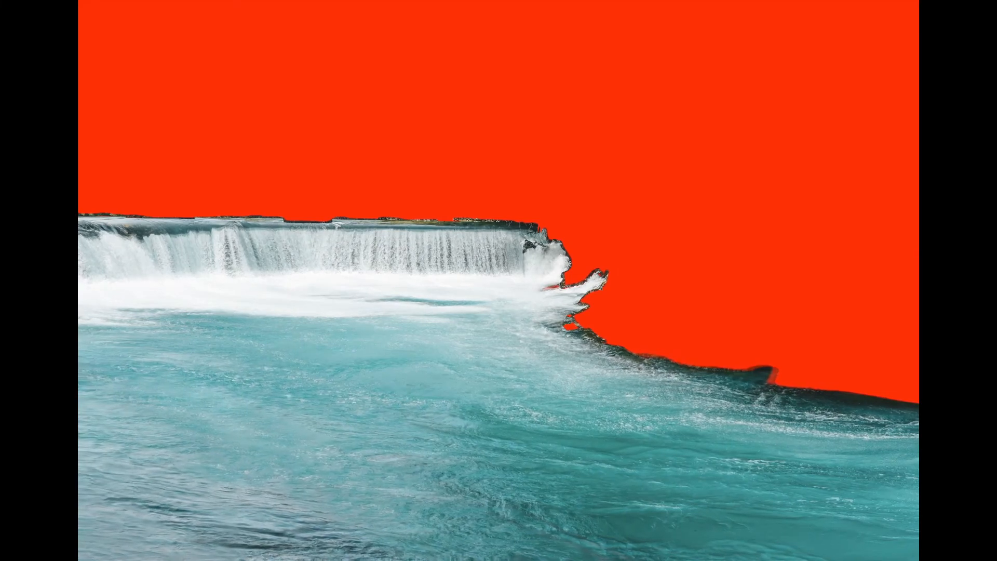
double_click(643, 246)
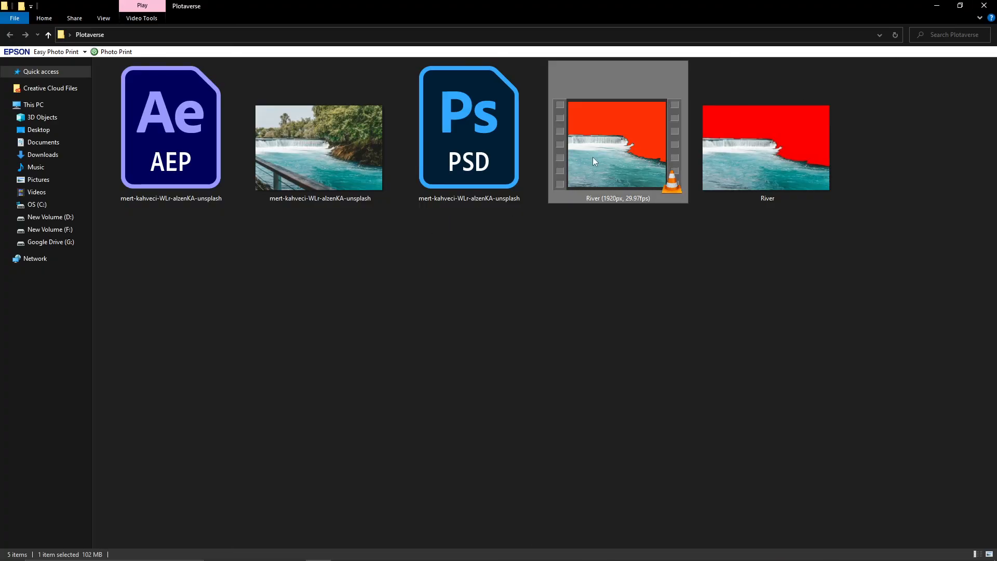
left_click_drag(594, 161, 70, 207)
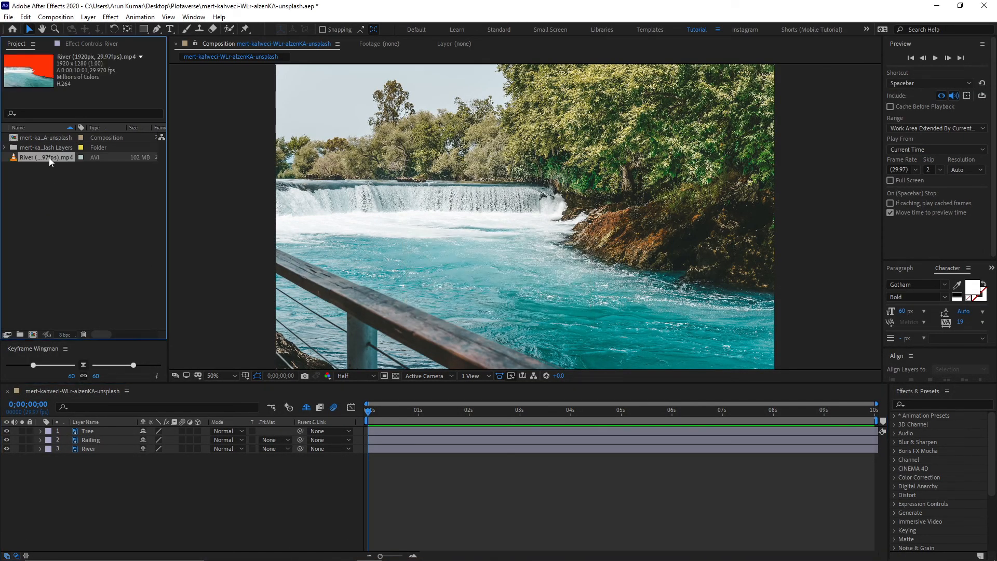
- Place the River video in the composition directly above the River image layer, and hide the Tree and Railing layers
left_click_drag(48, 158, 106, 445)
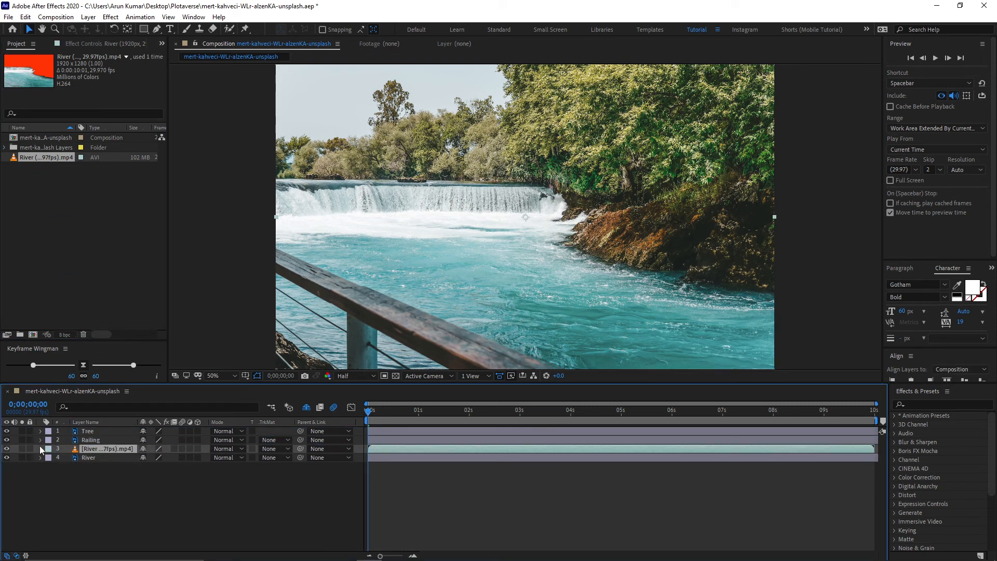
left_click_drag(6, 440, 7, 431)
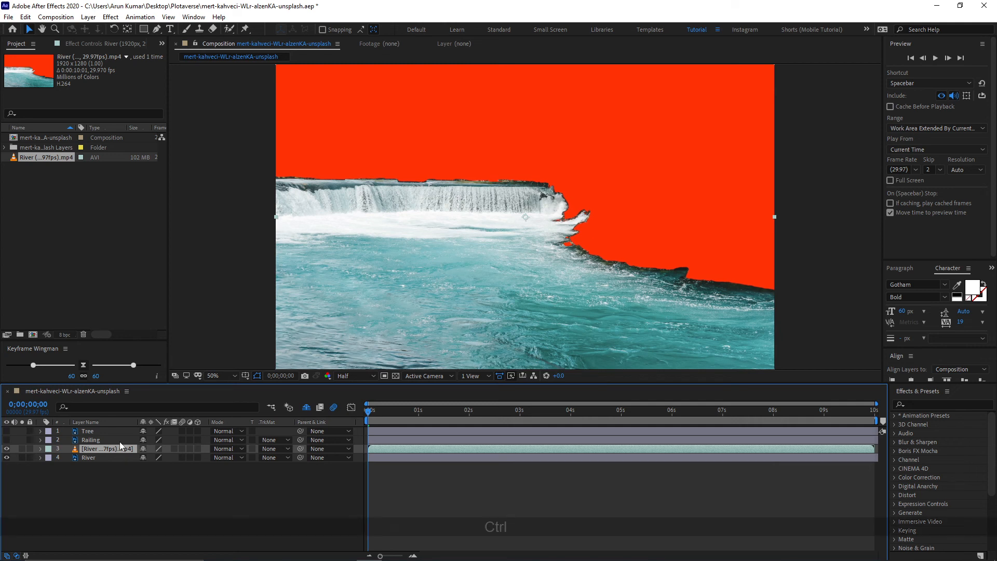
- Apply Keylight (1.2) to the River video layer and key out its background by sampling the red as Screen Colour
key("ctrl+space")
type("key")
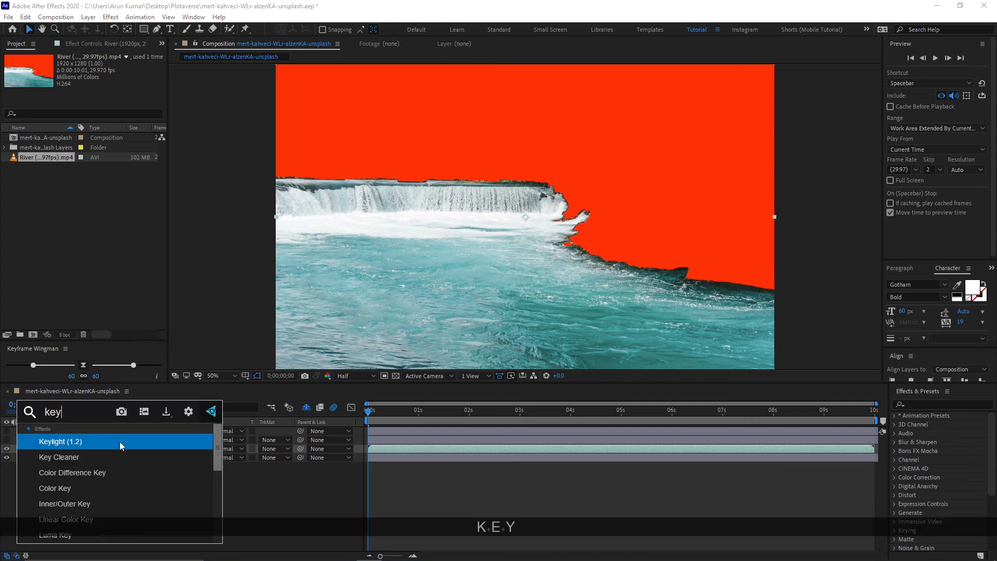
type("l")
left_click(120, 438)
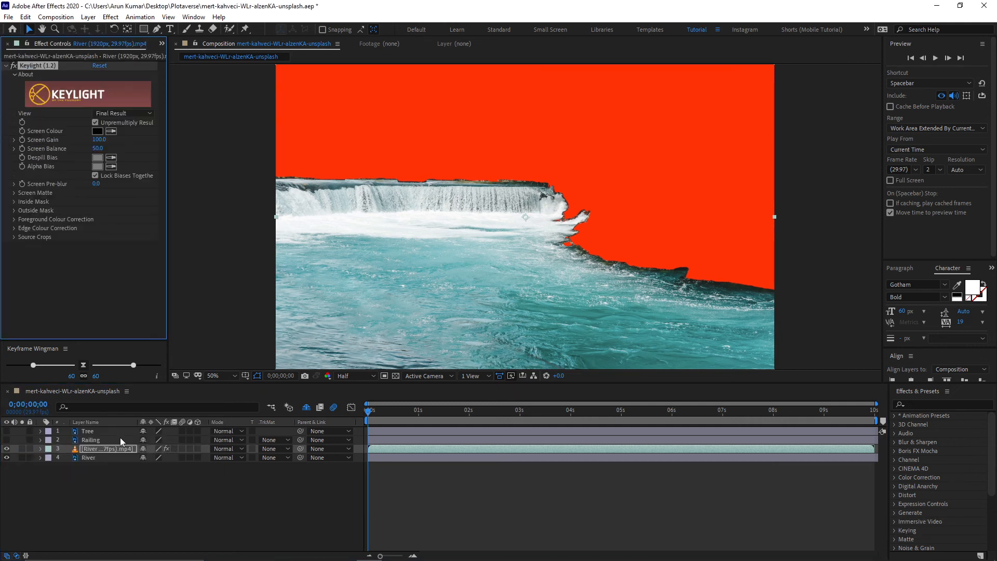
left_click(113, 135)
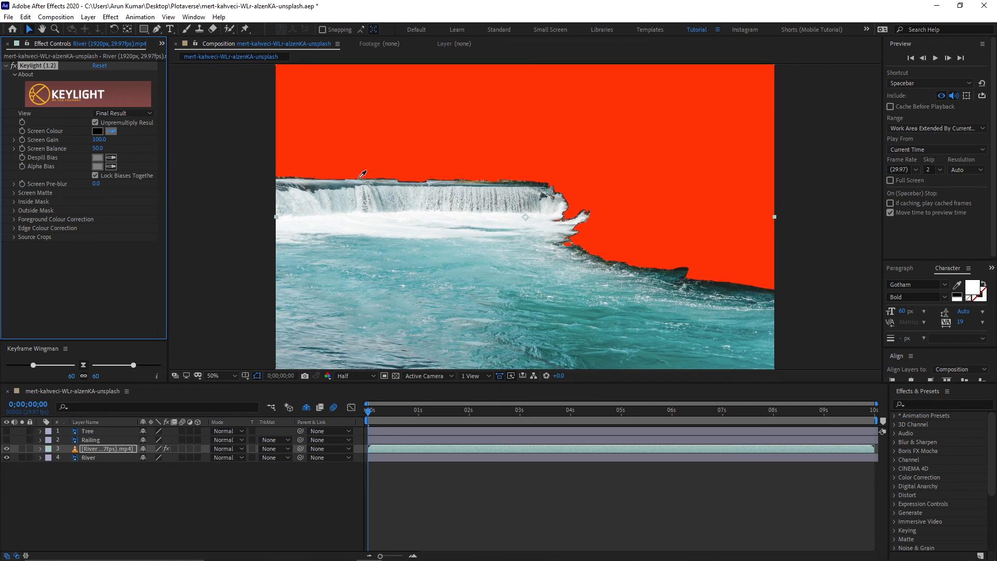
left_click(603, 141)
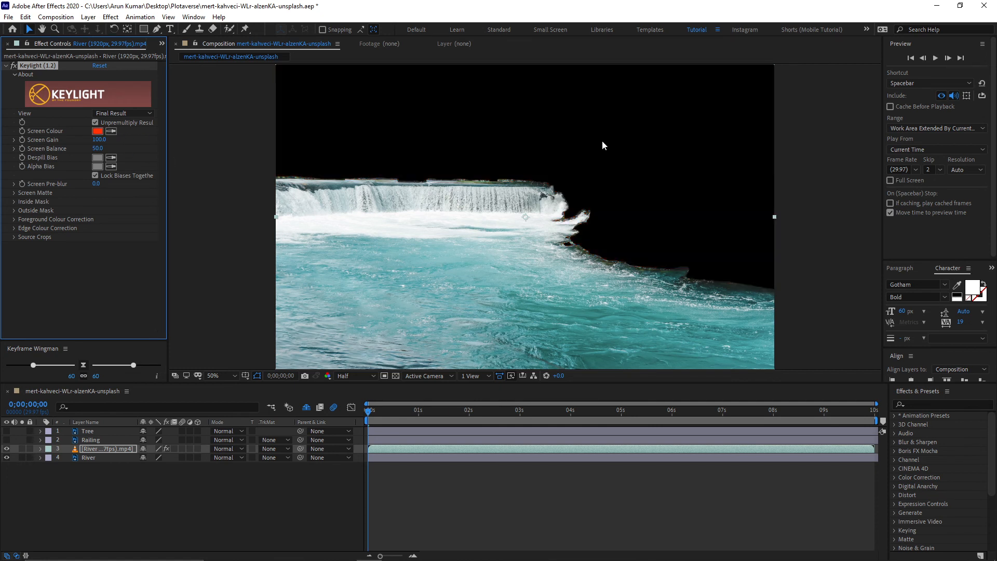
left_click(5, 66)
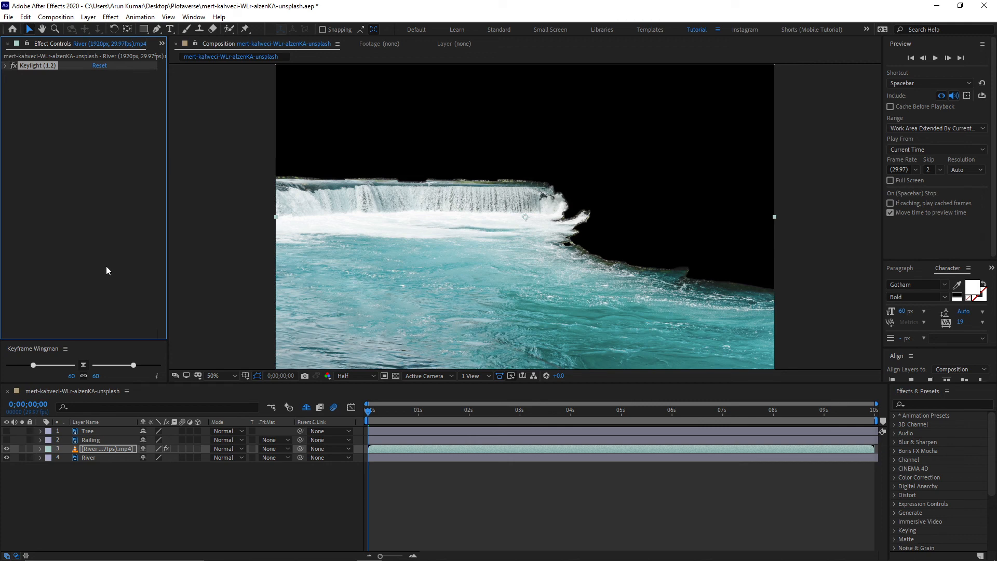
- Make the Tree and Railing layers visible again, and preview the composition with the keyed River video
left_click_drag(8, 440, 6, 431)
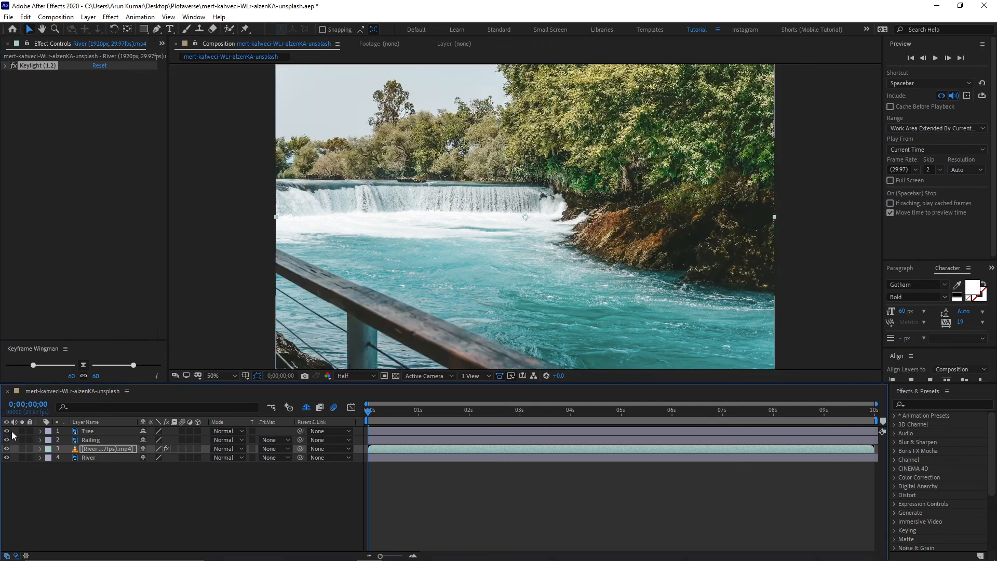
key("space")
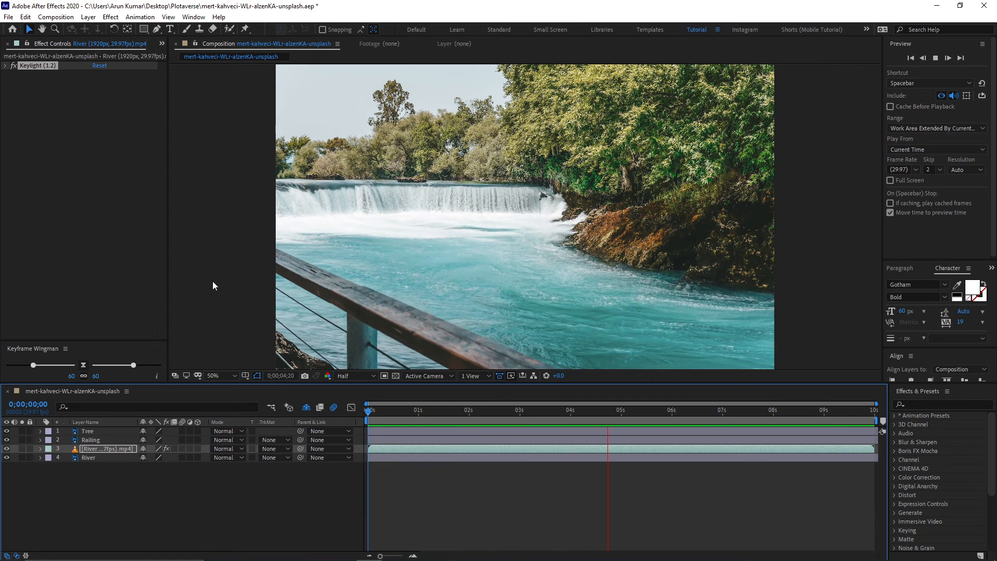
key("space")
key("KP_0")
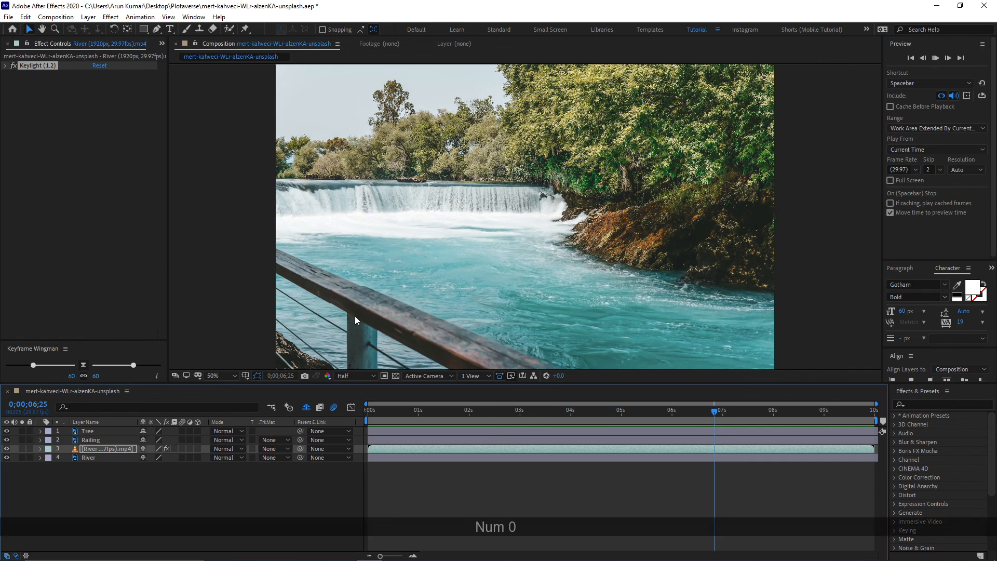